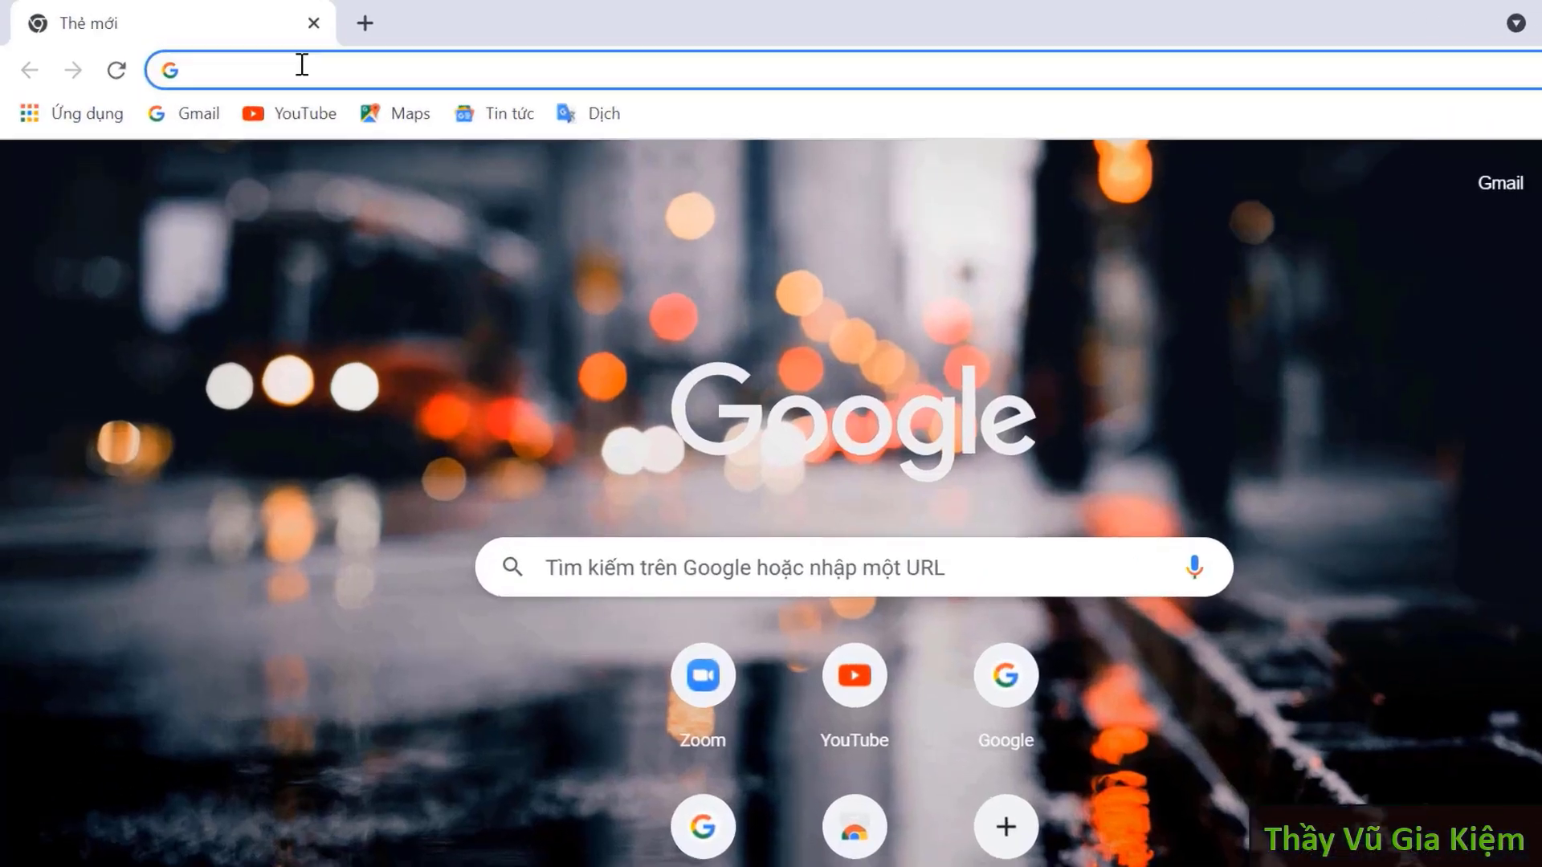
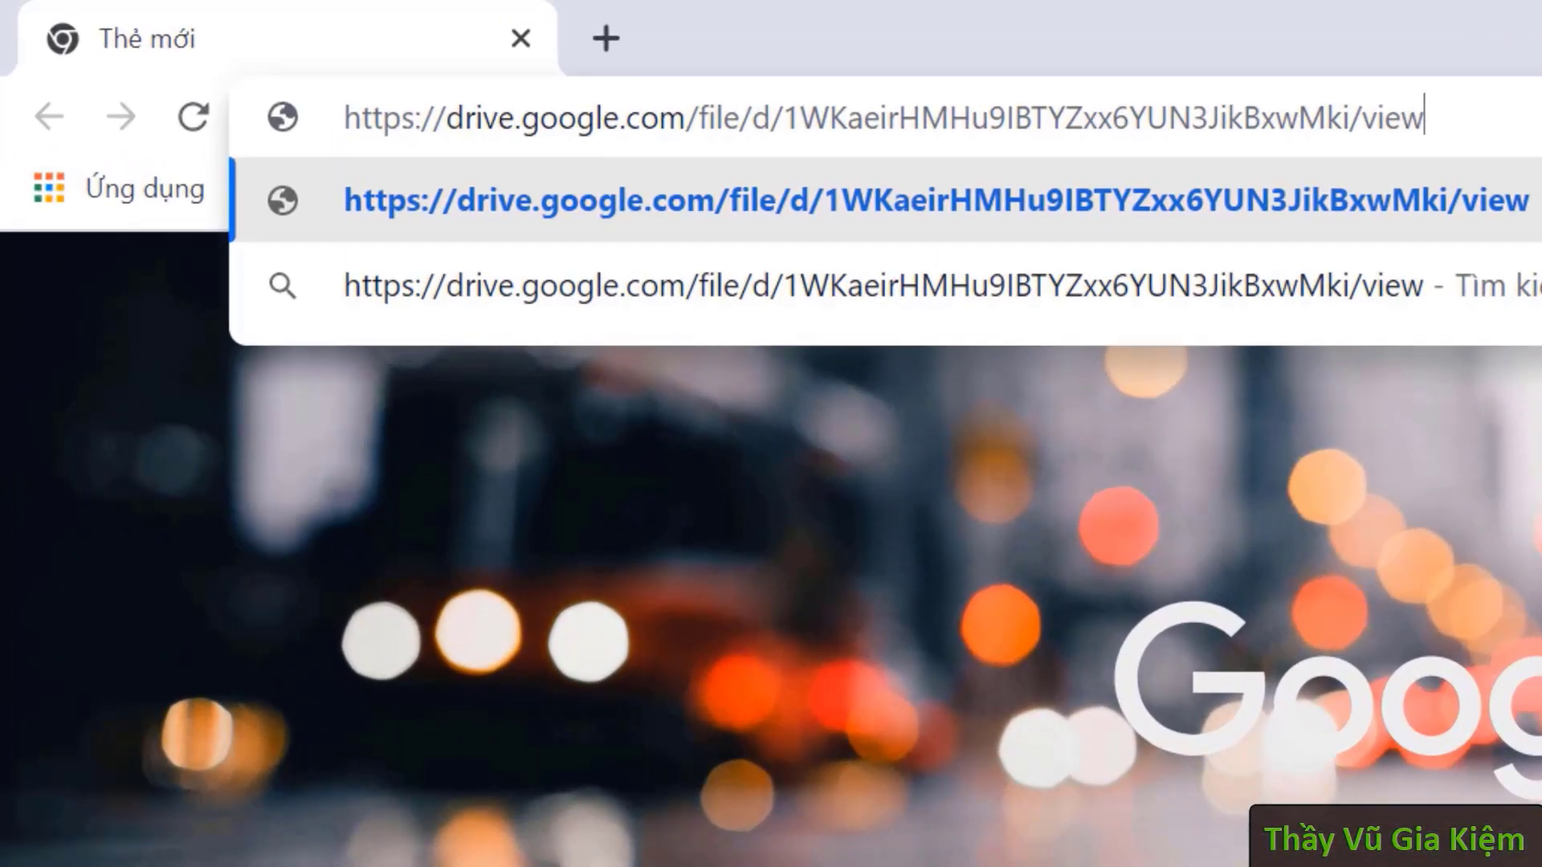
- Paste the shared Google Drive link for WordShow2.0.dotm into Chrome's address bar and load it
left_click_drag(1486, 113, 272, 69)
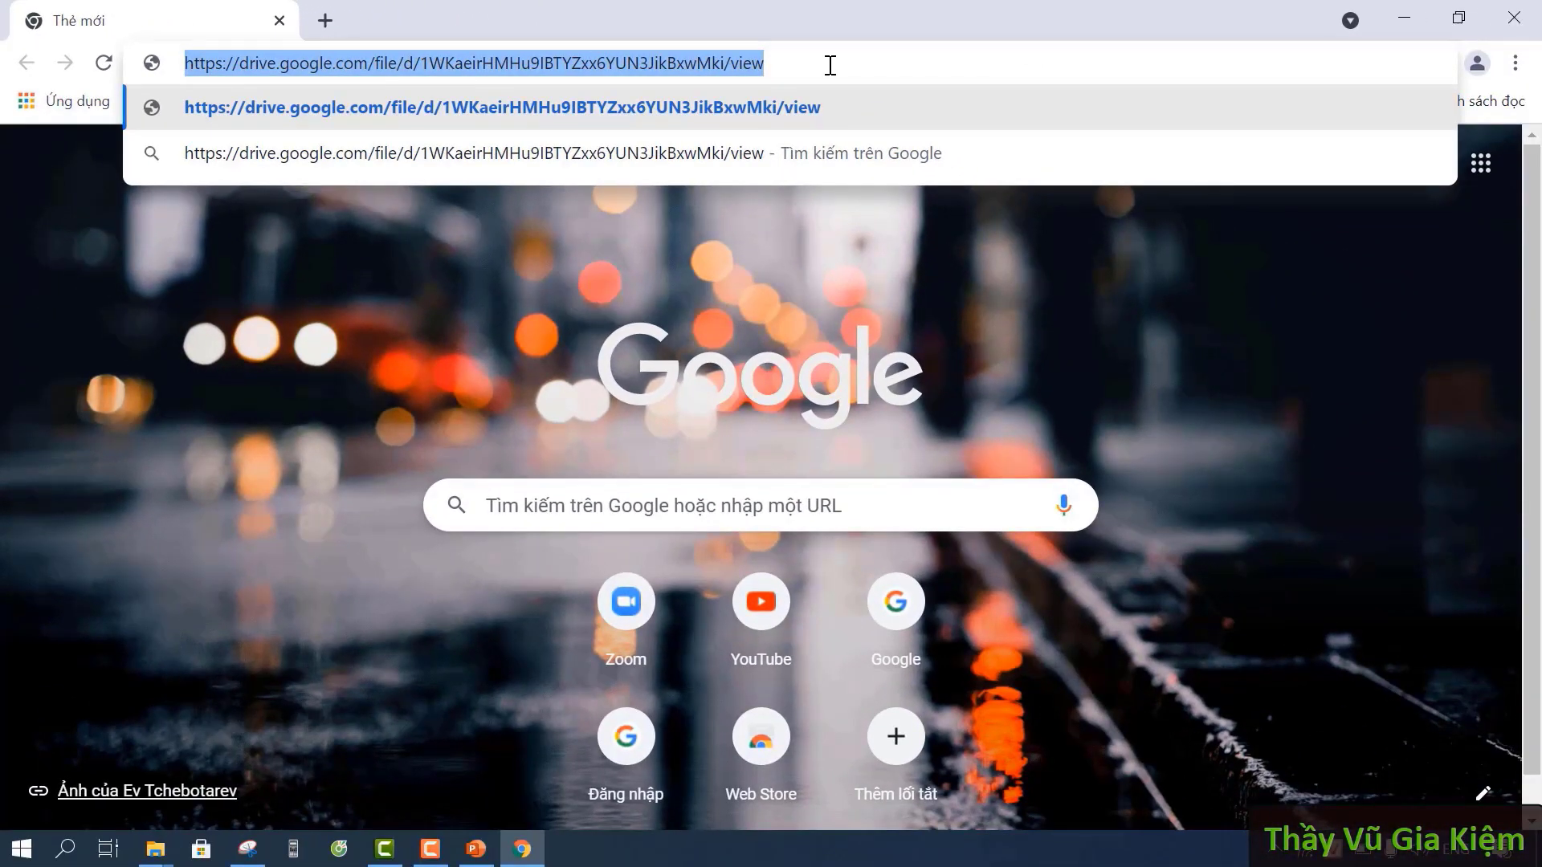
key("Return")
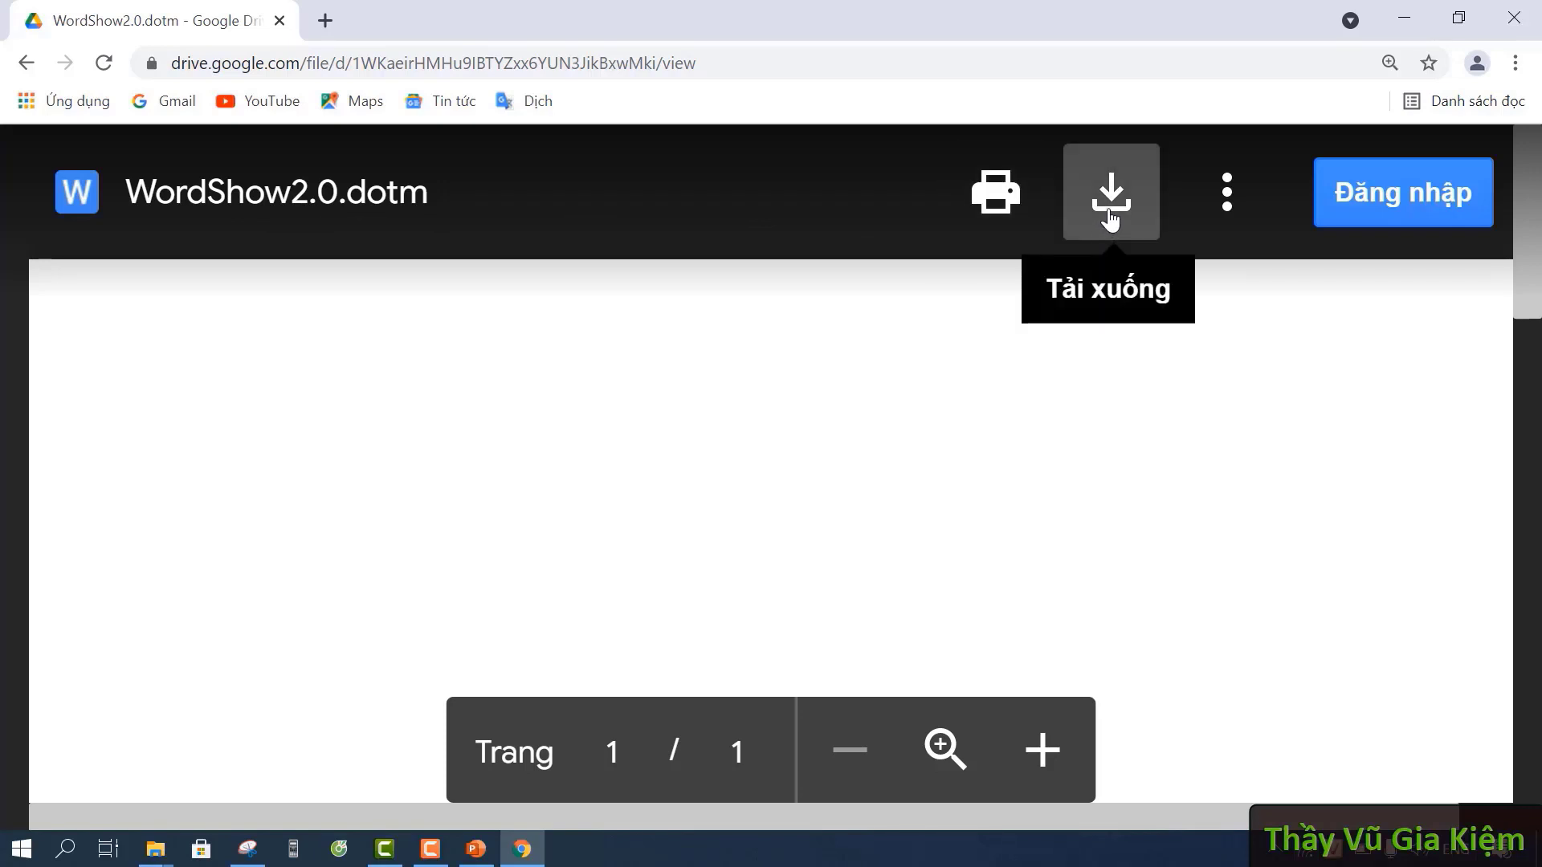
- Download WordShow2.0.dotm (71.2 KB) and reveal it with 'Hiển thị trong thư mục' (Show in folder)
left_click(1112, 212)
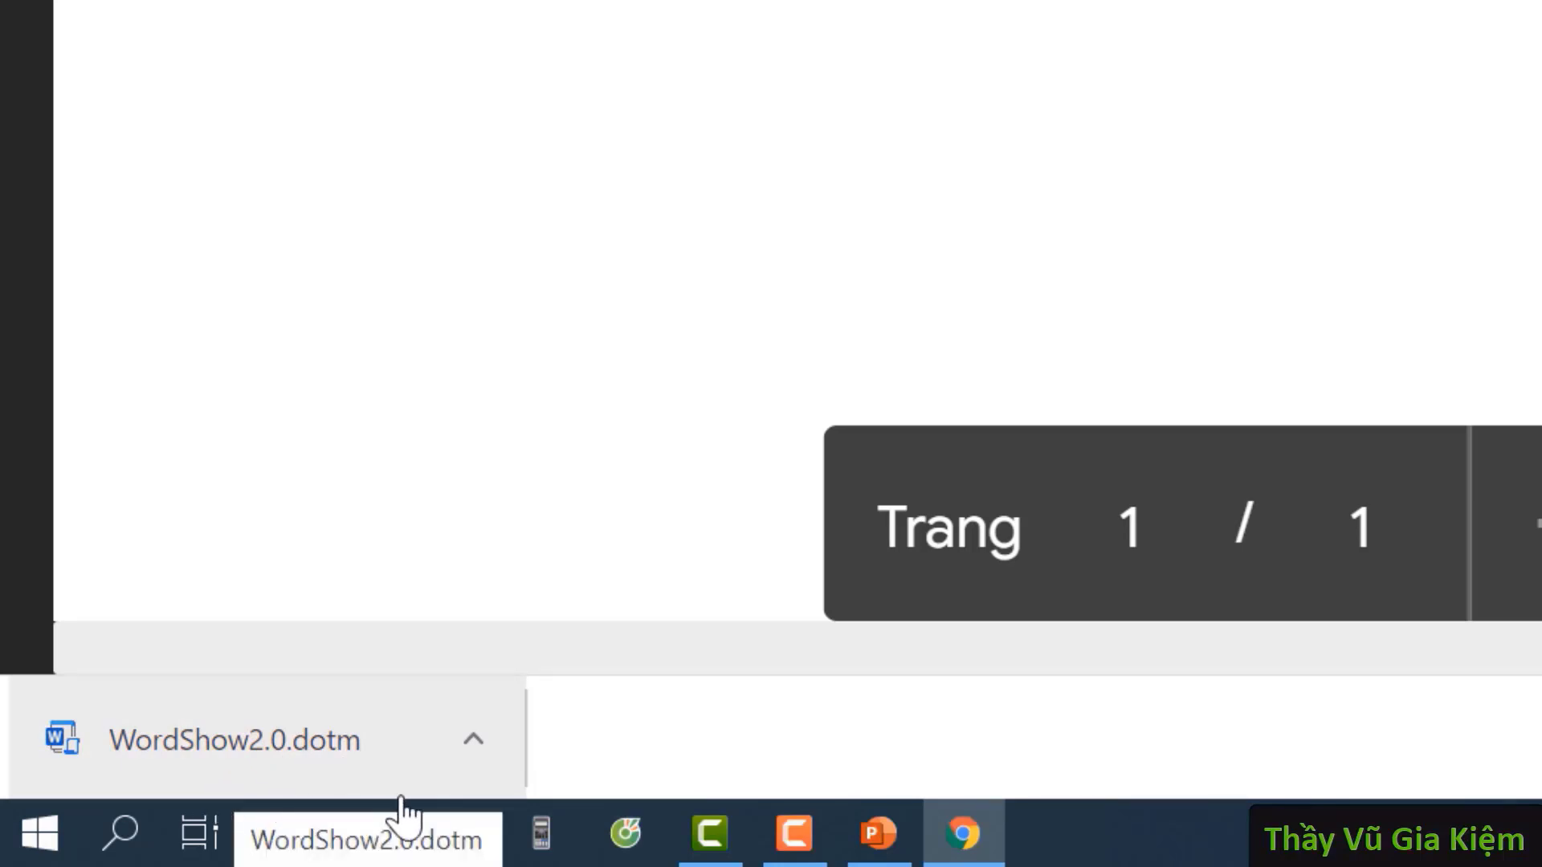
left_click(473, 758)
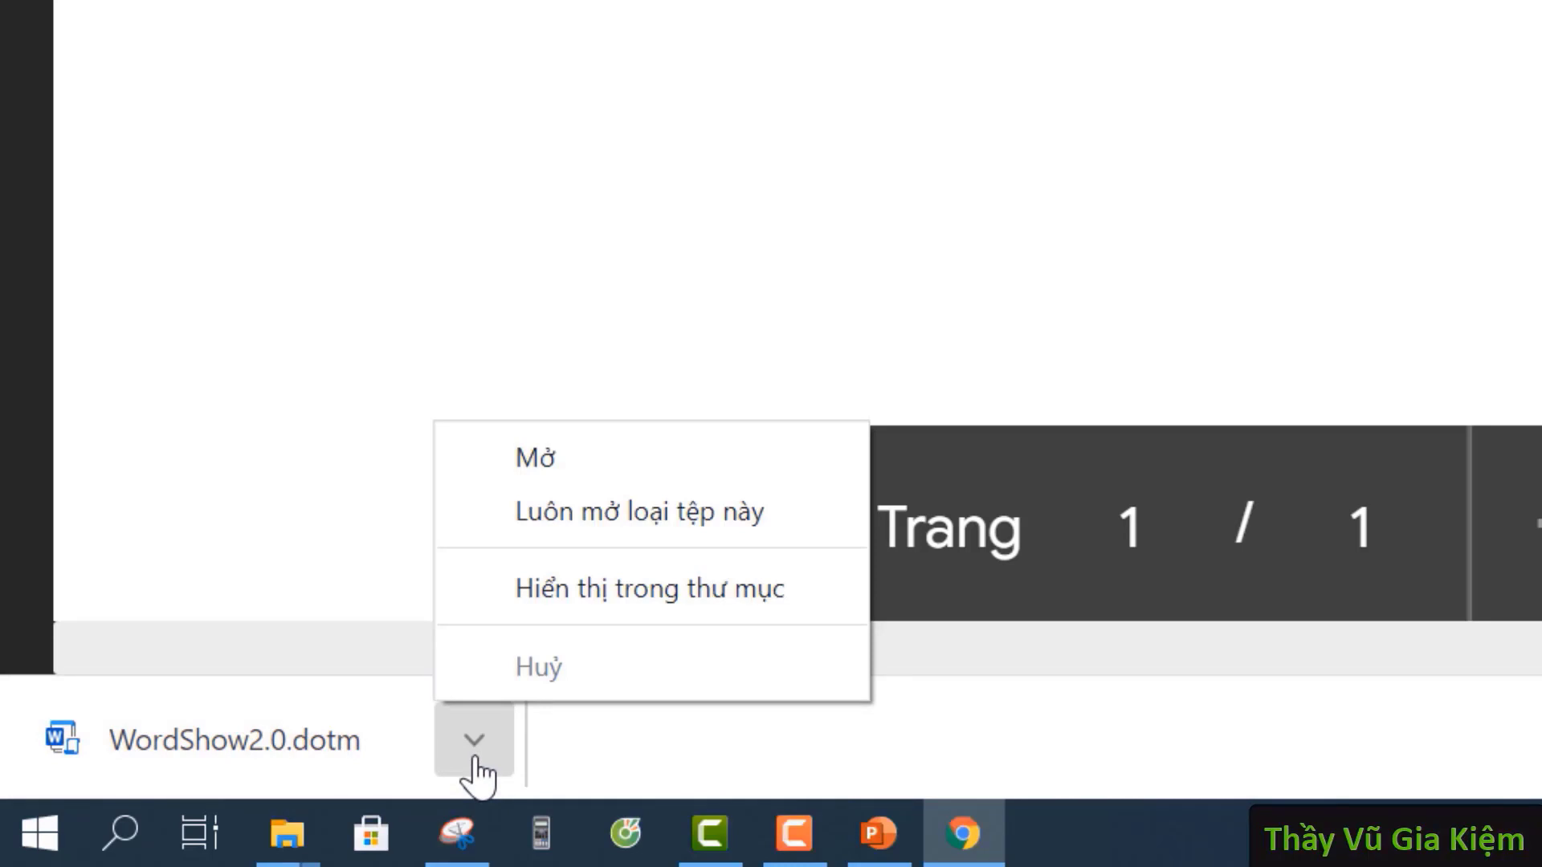
left_click(819, 613)
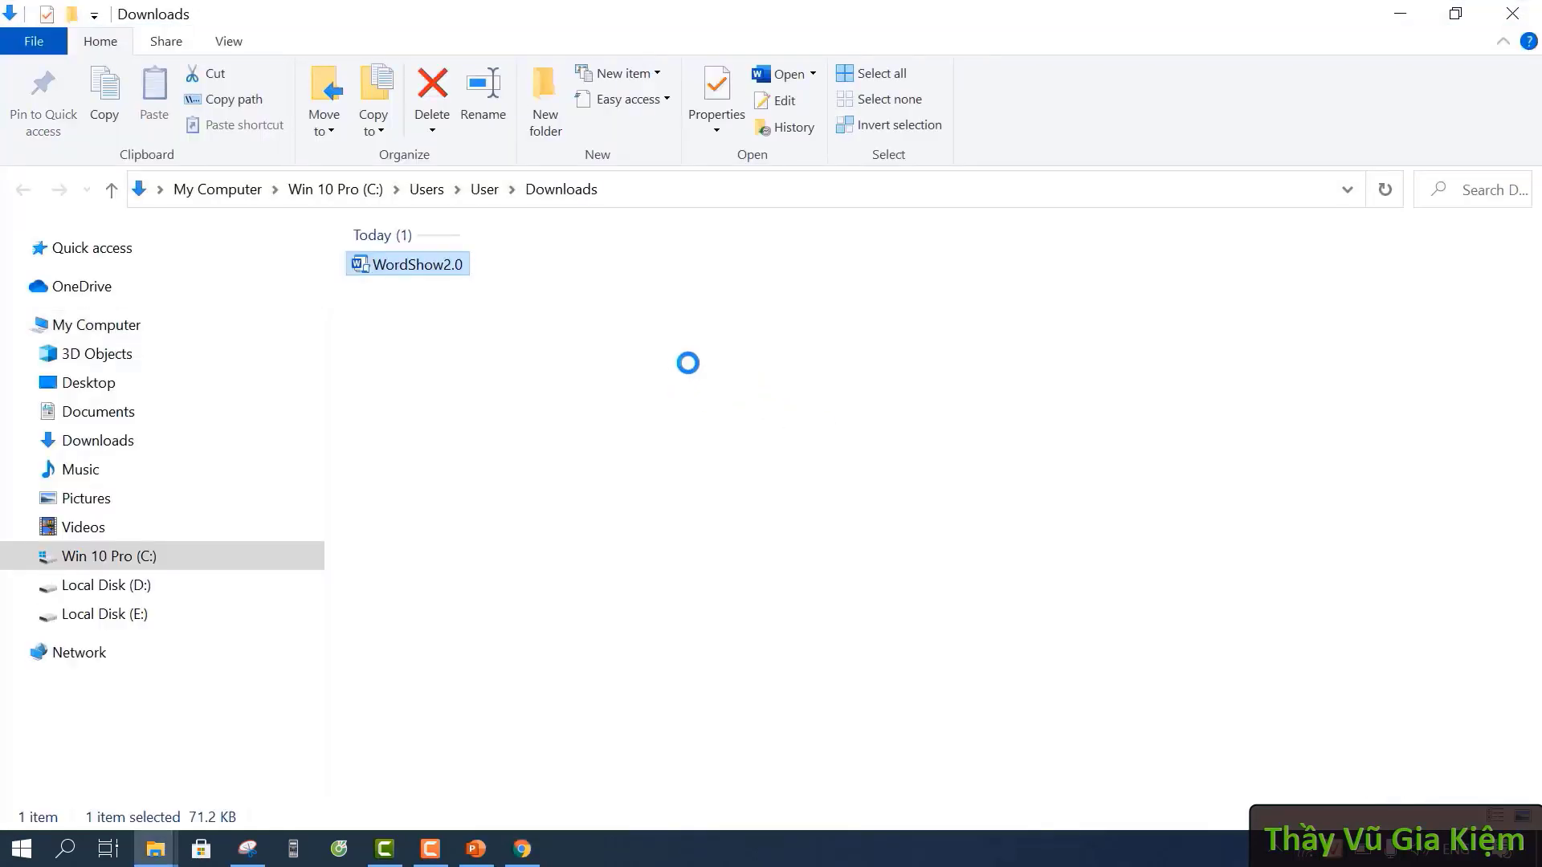
- Cut WordShow2.0.dotm from Downloads, close Explorer and minimize Chrome to reach the desktop
left_click(575, 322)
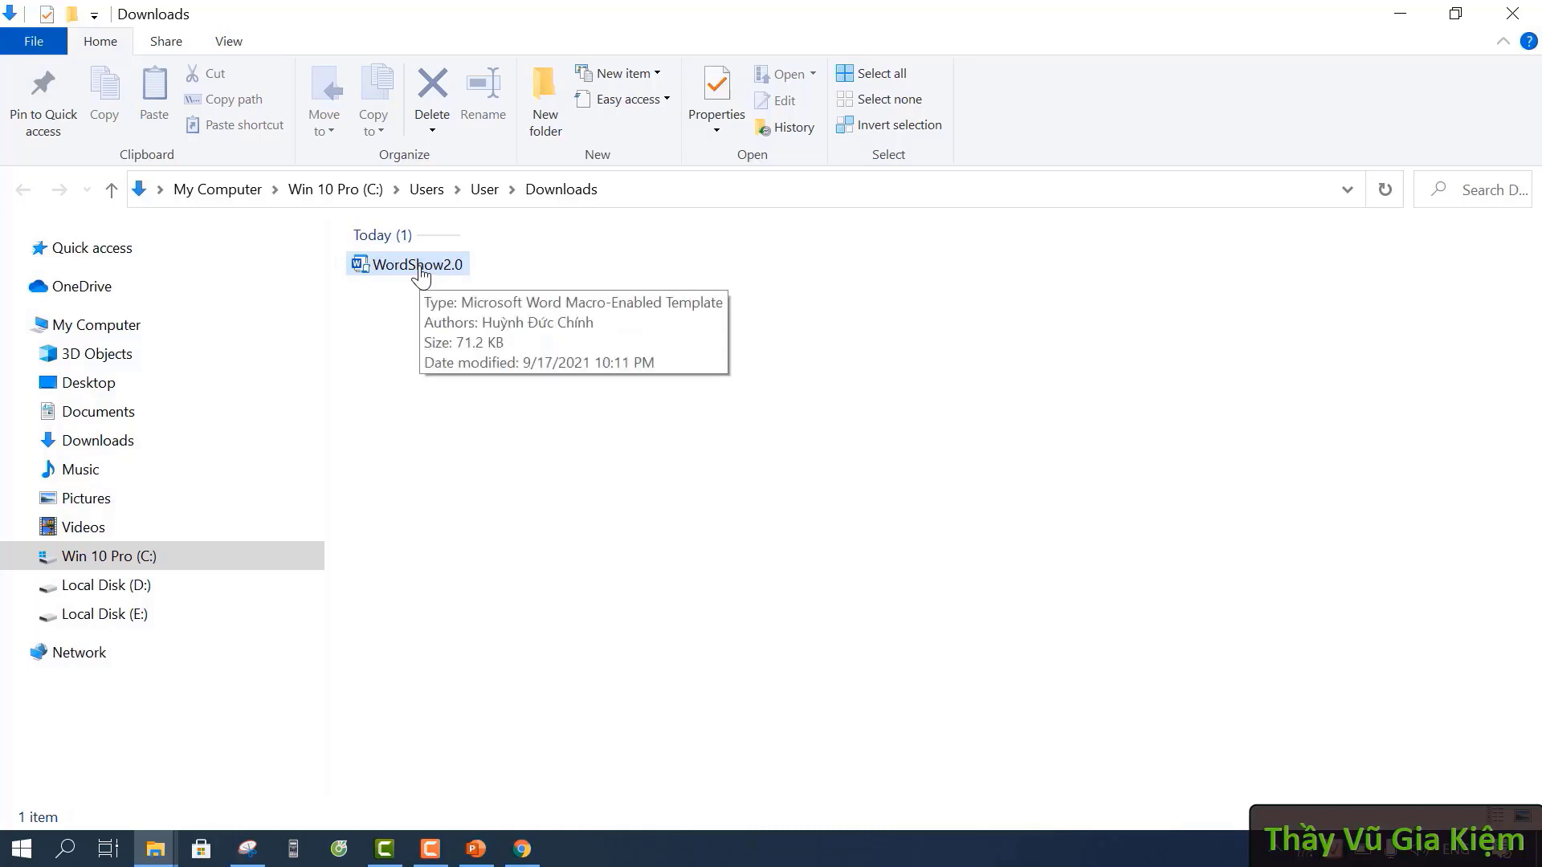
right_click(439, 274)
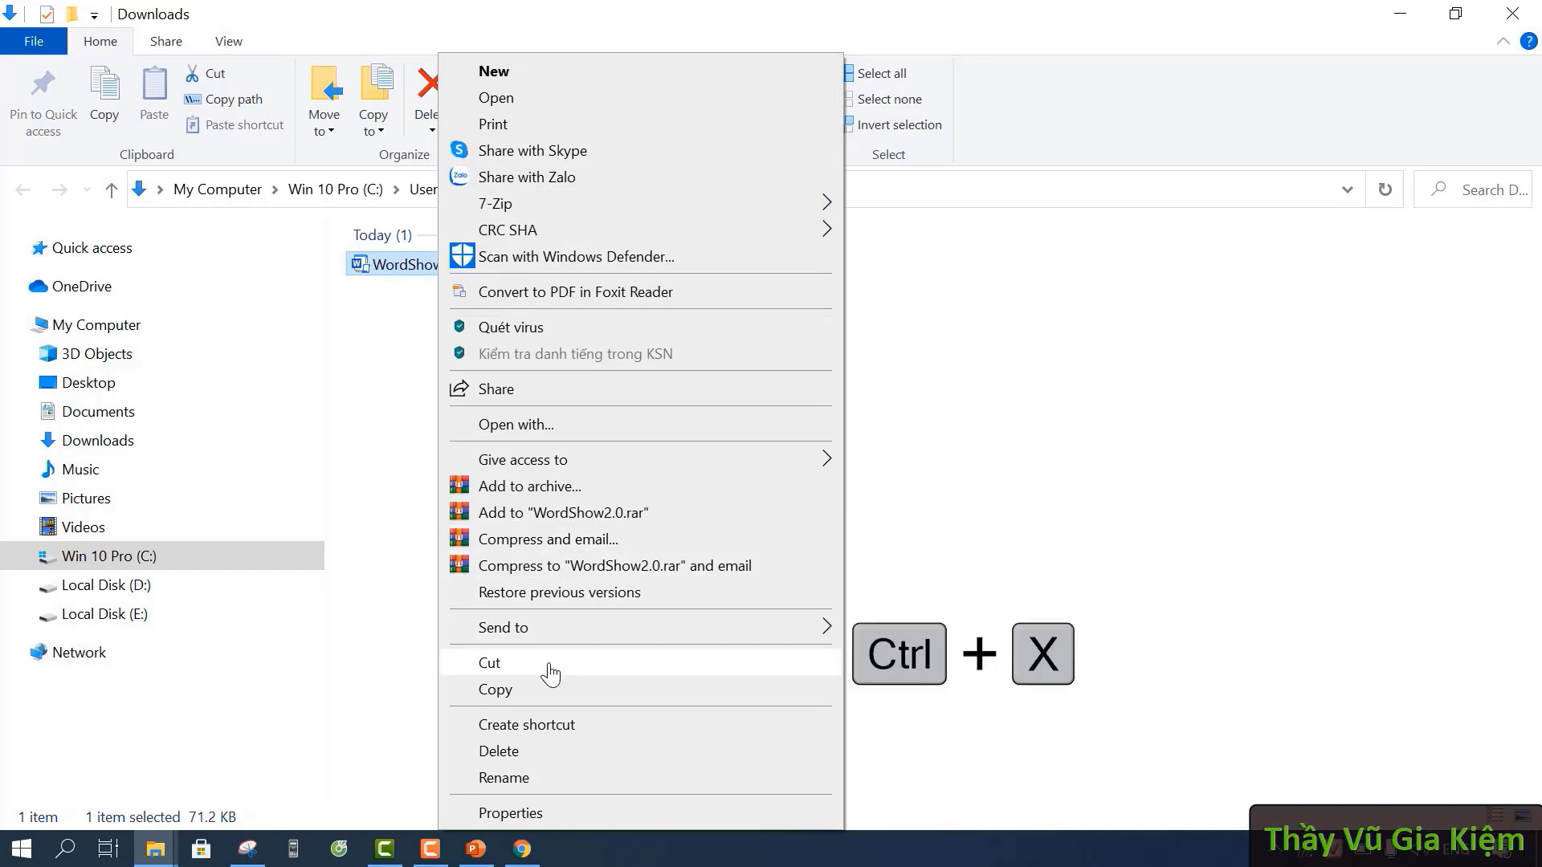
left_click(549, 663)
left_click(733, 496)
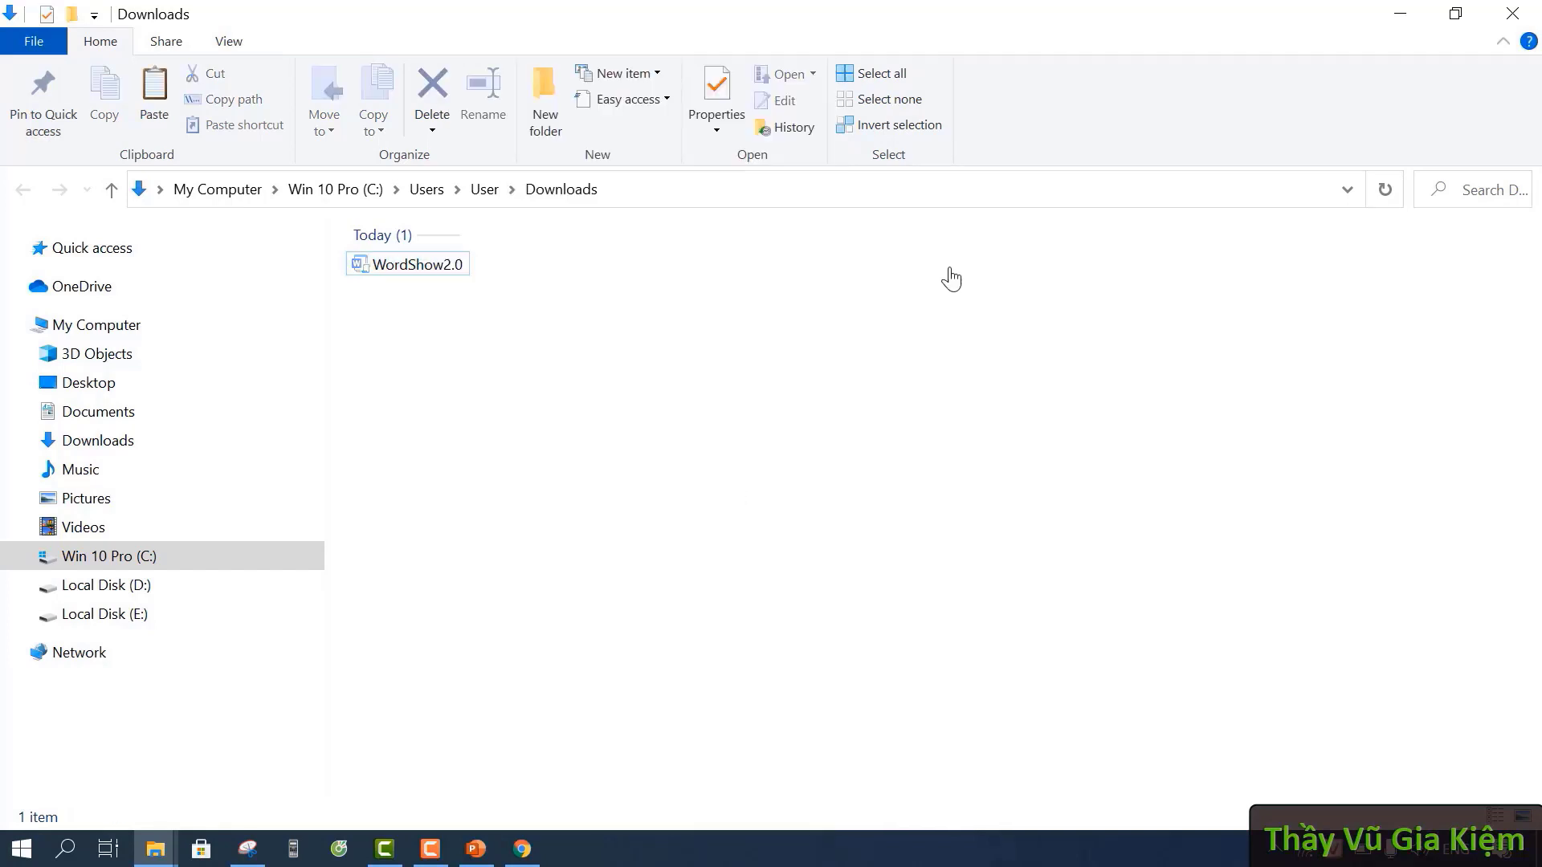
left_click(1512, 17)
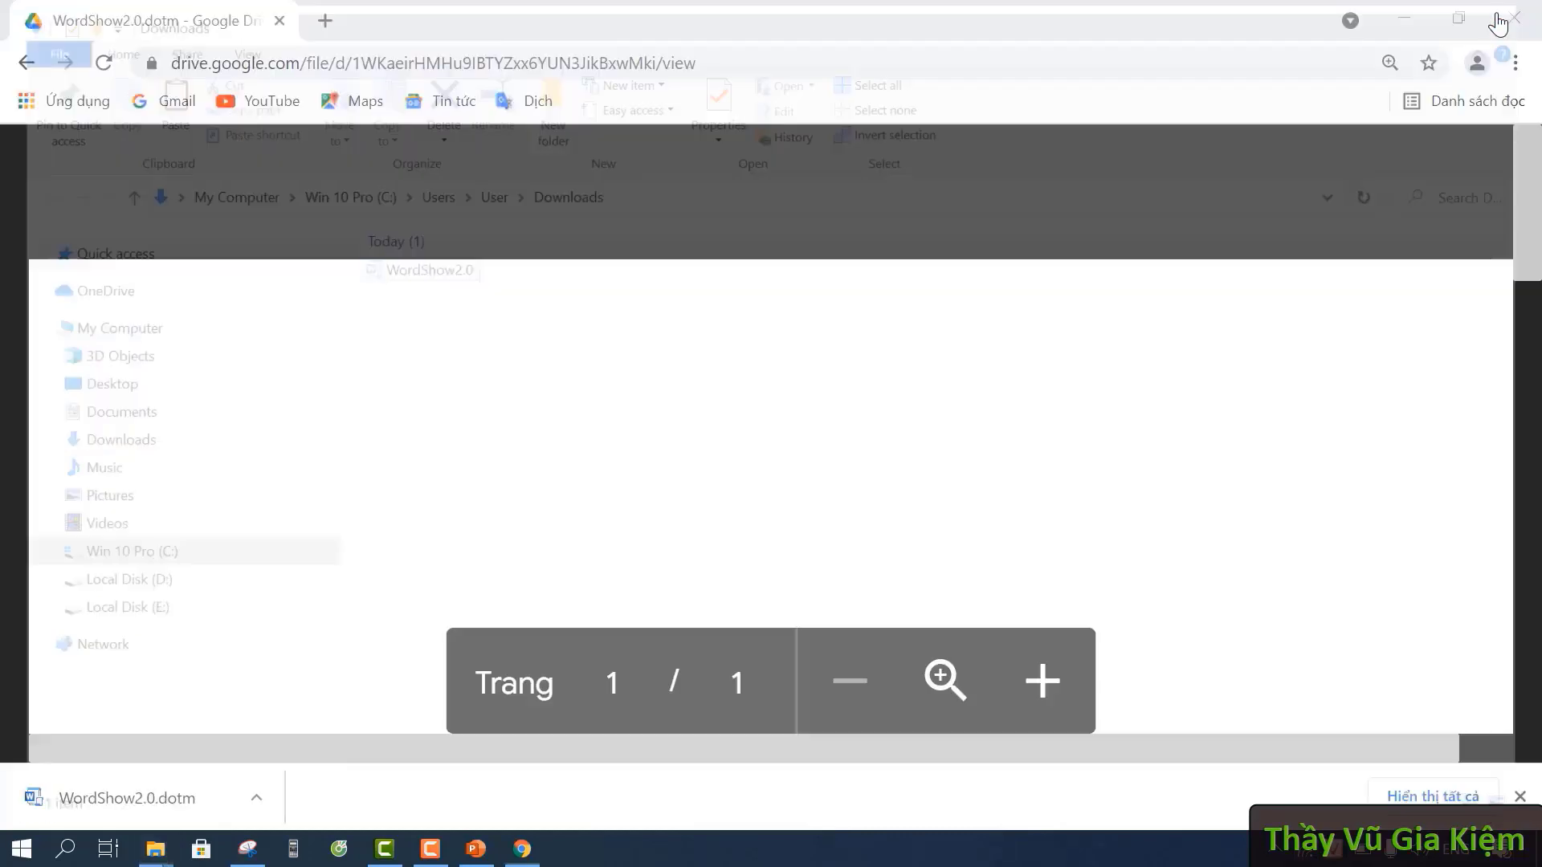
left_click(1418, 19)
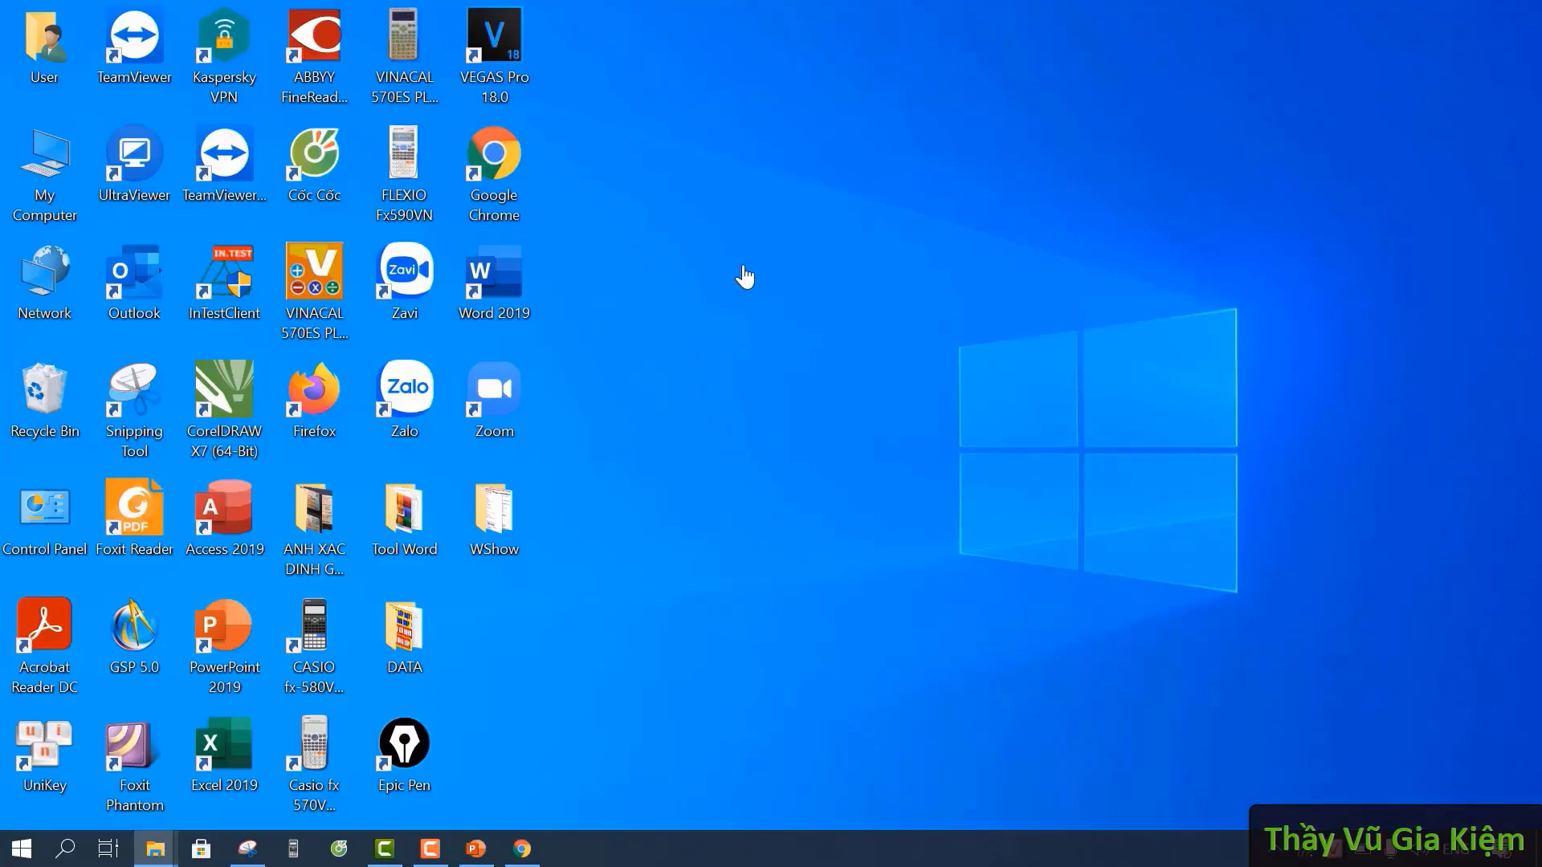
- Paste the cut WordShow2.0 template onto an empty spot of the desktop
right_click(744, 276)
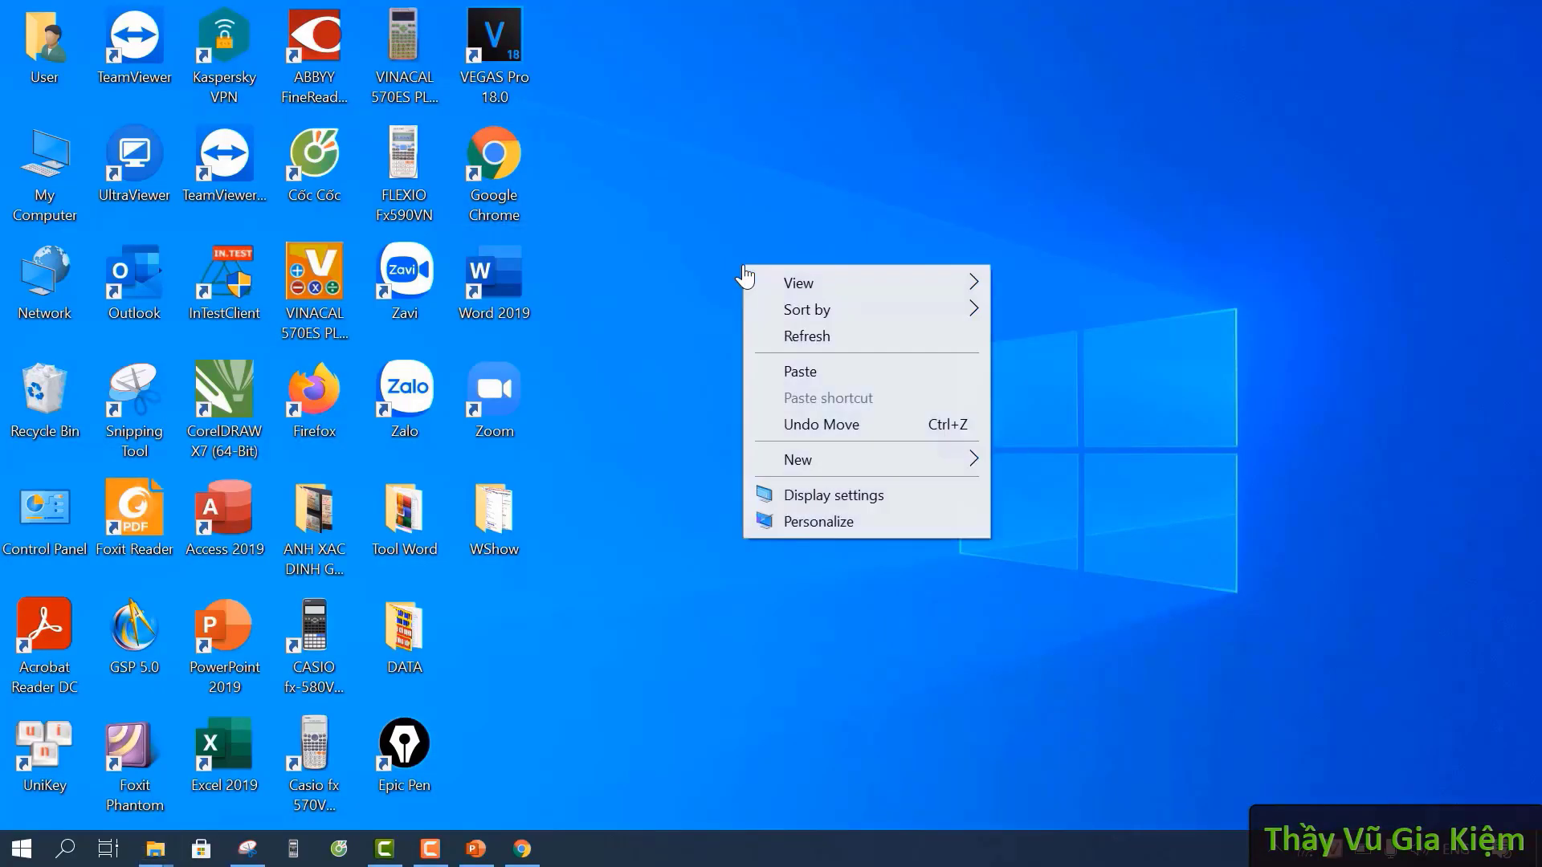
left_click(835, 380)
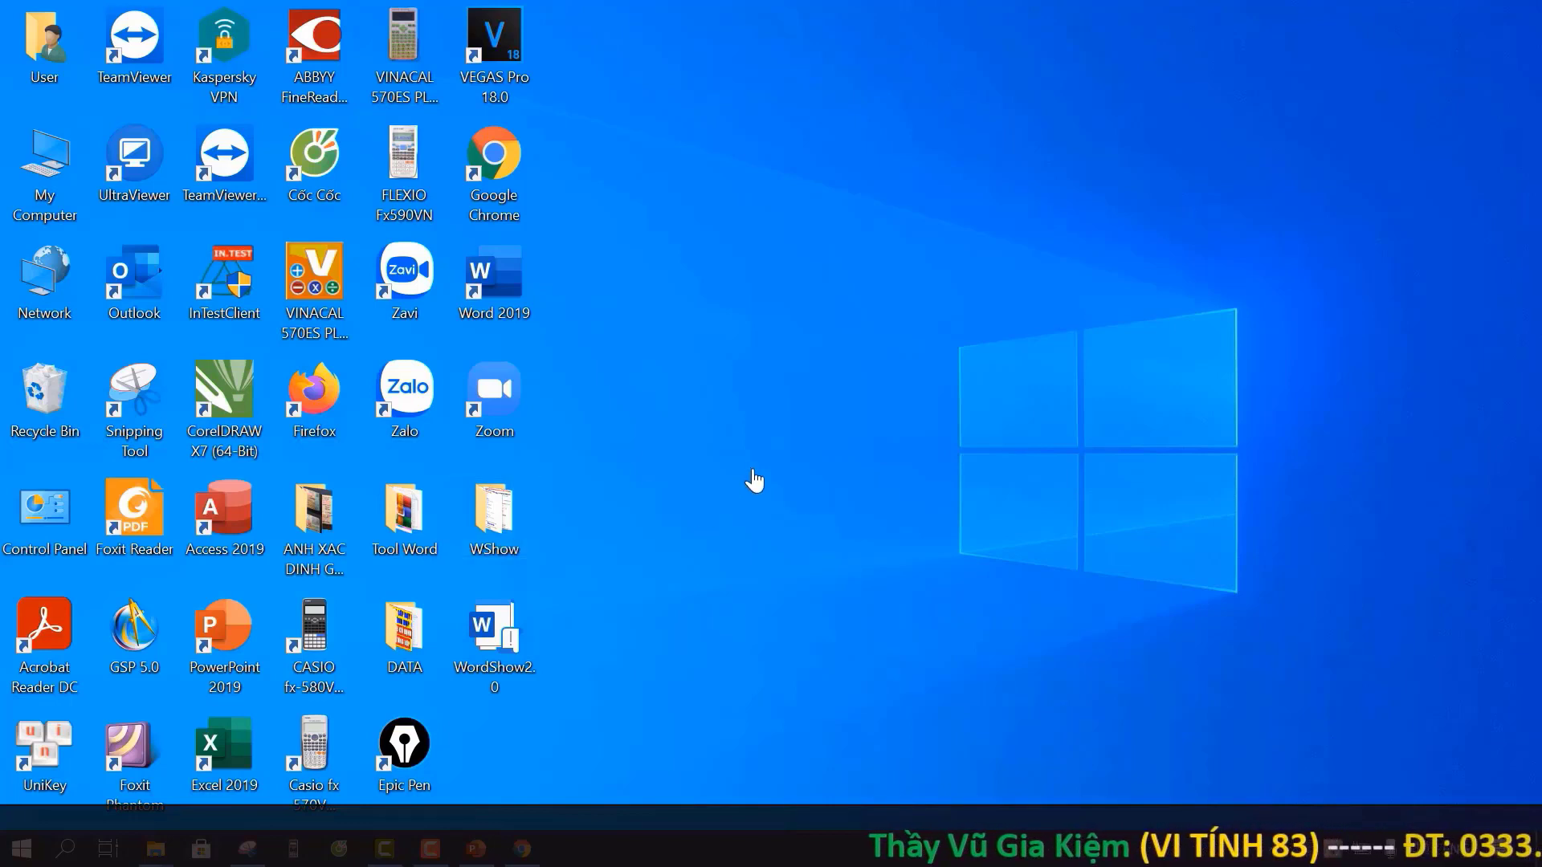
- Open the desktop WShow folder, then its SỬA BAI TẬP (BÀI 2) DS8 document in Word
double_click(494, 514)
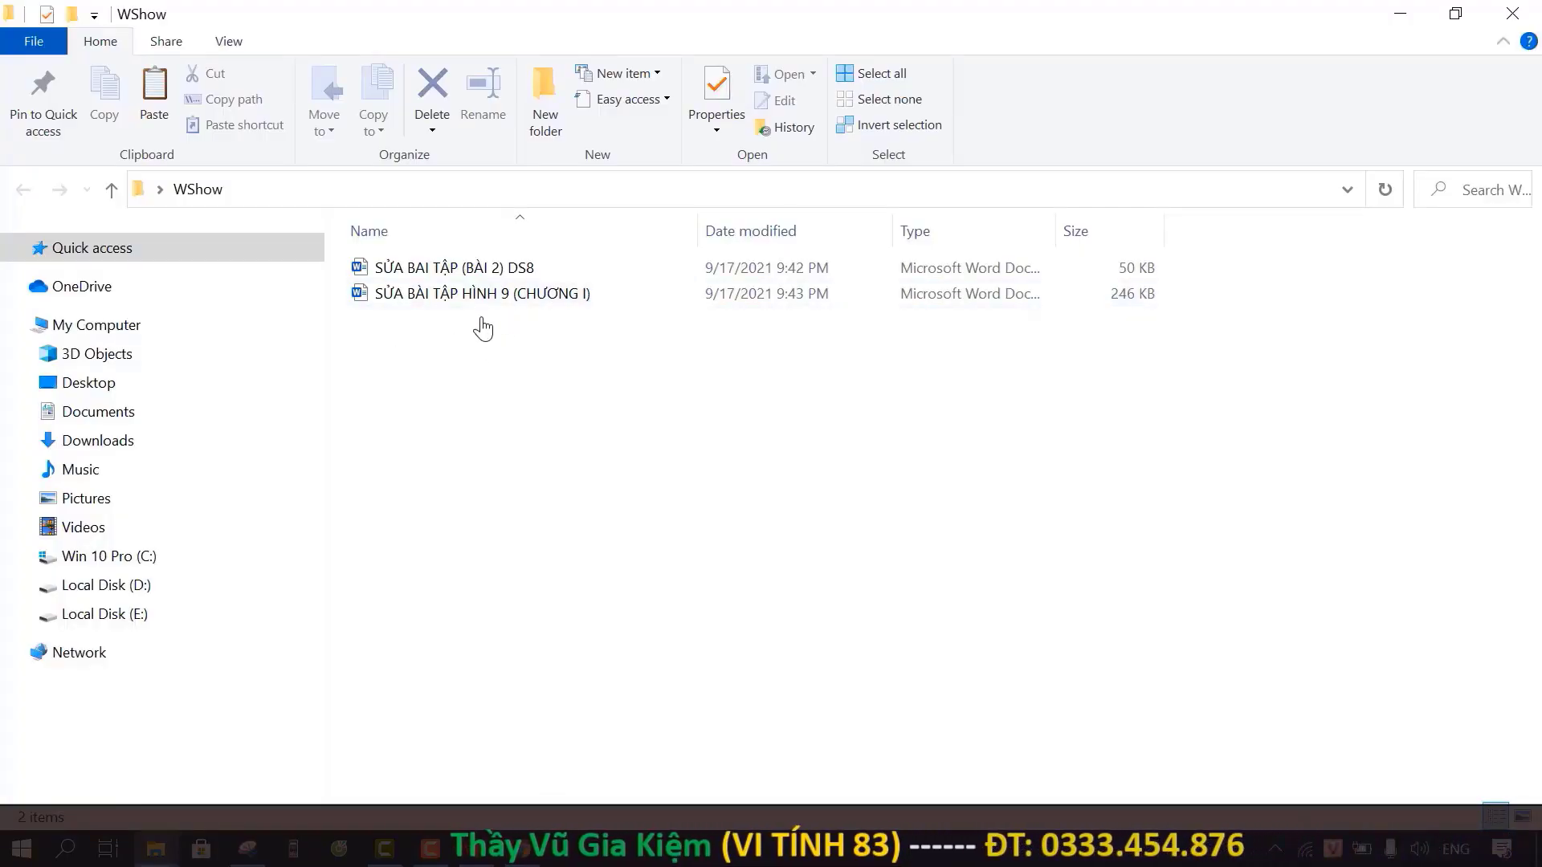
double_click(491, 273)
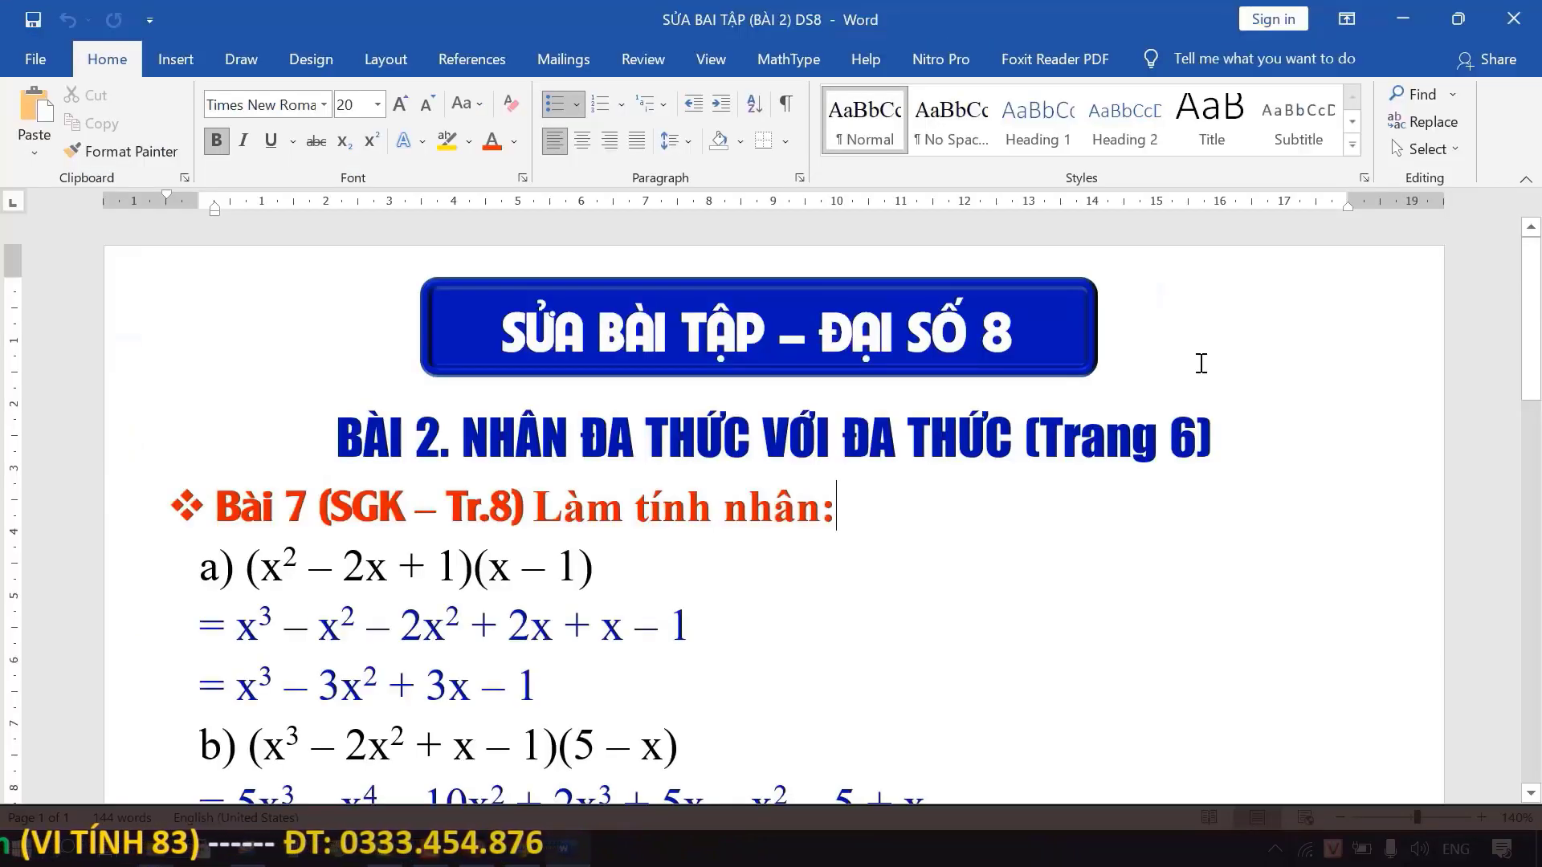
left_click(381, 329)
left_click(349, 368)
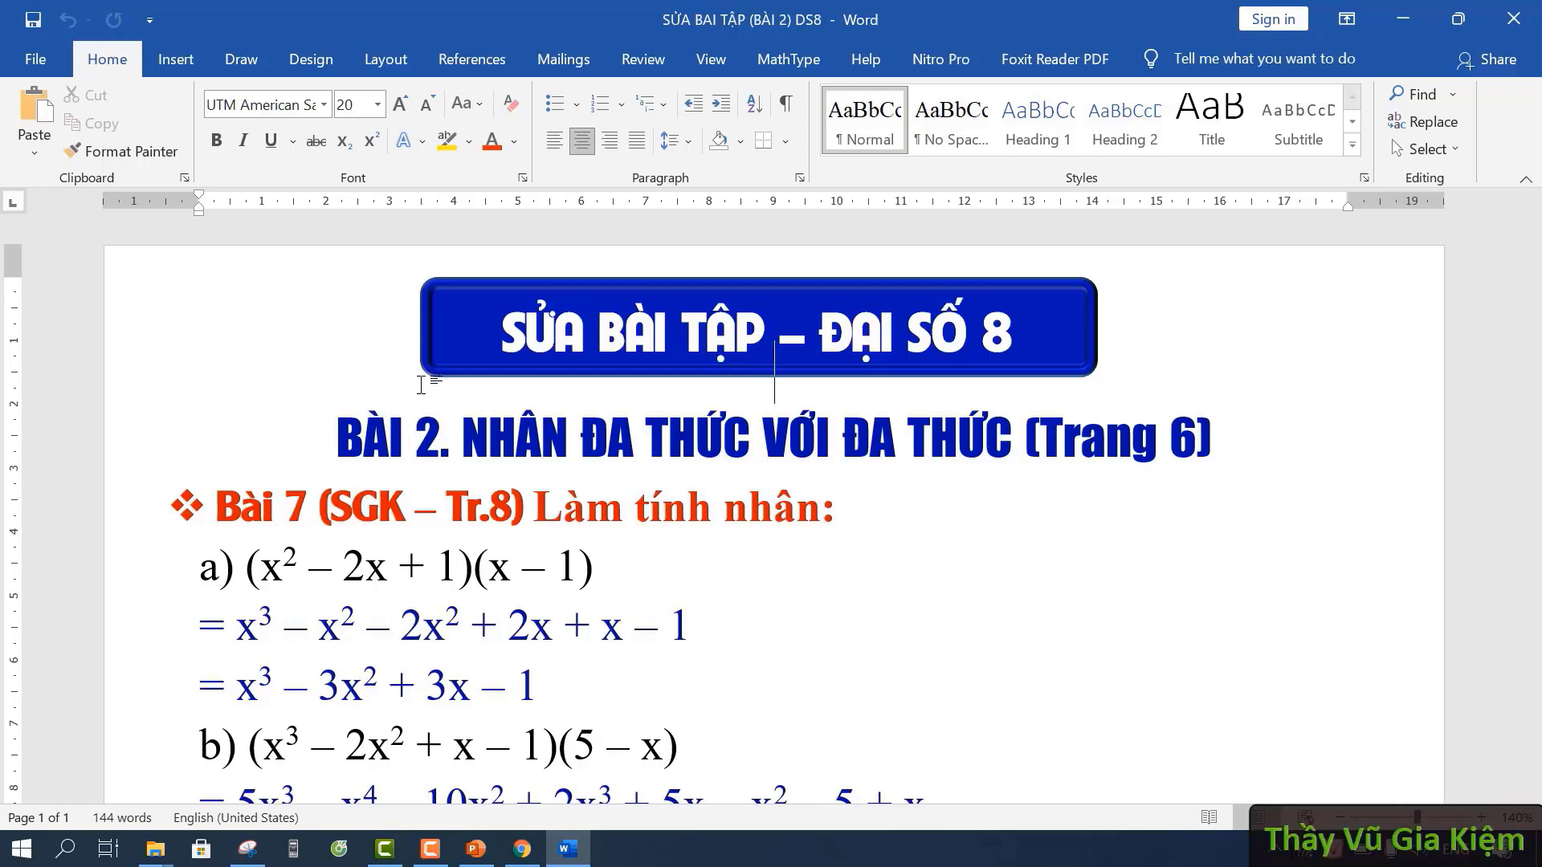
scroll(891, 535, "down", 7)
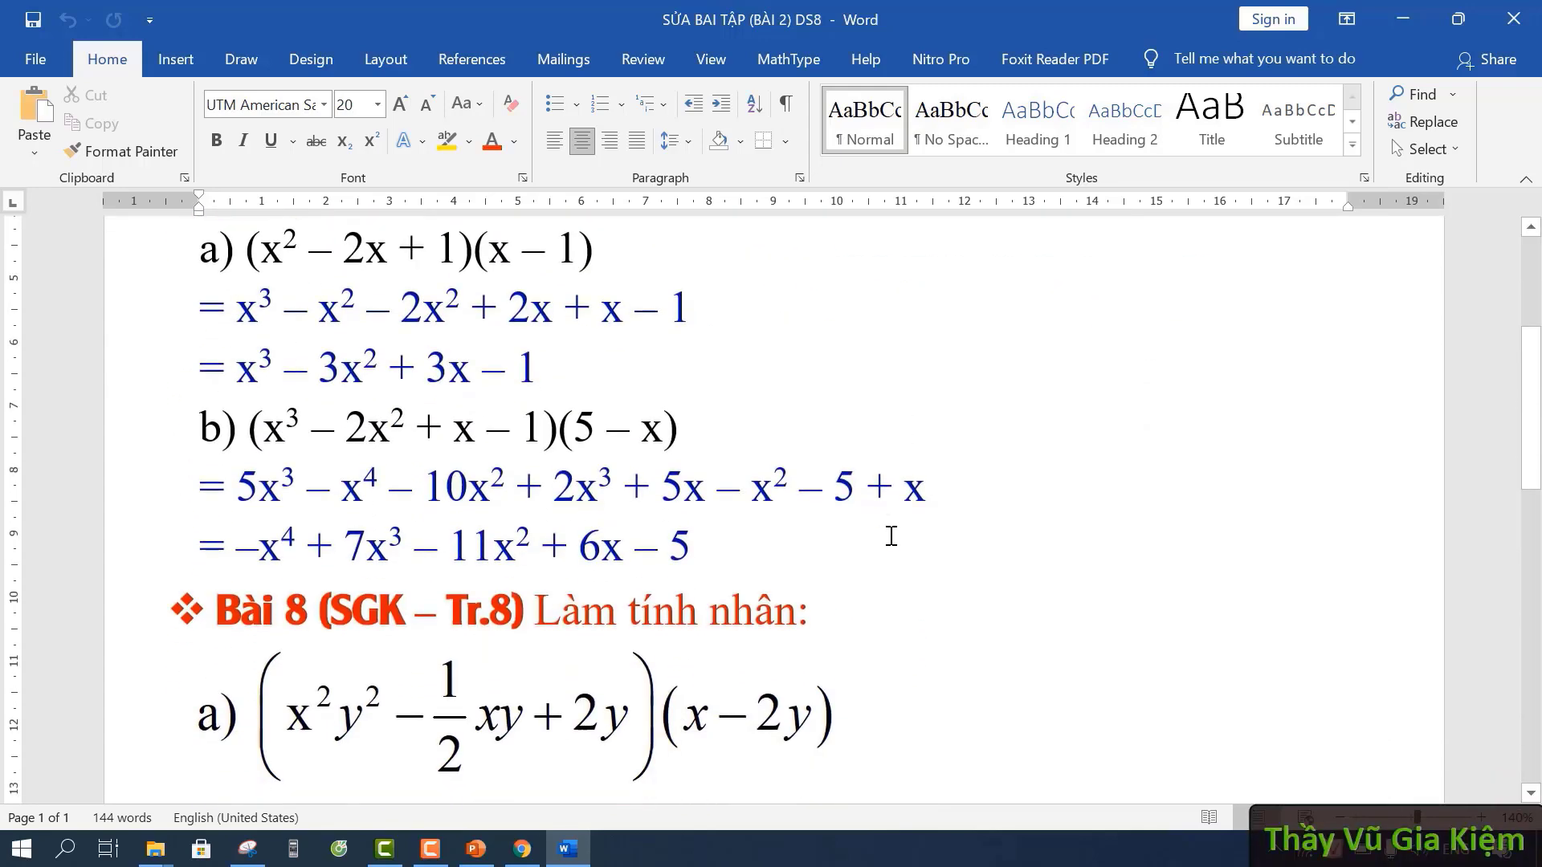
scroll(891, 536, "up", 6)
left_click(859, 528)
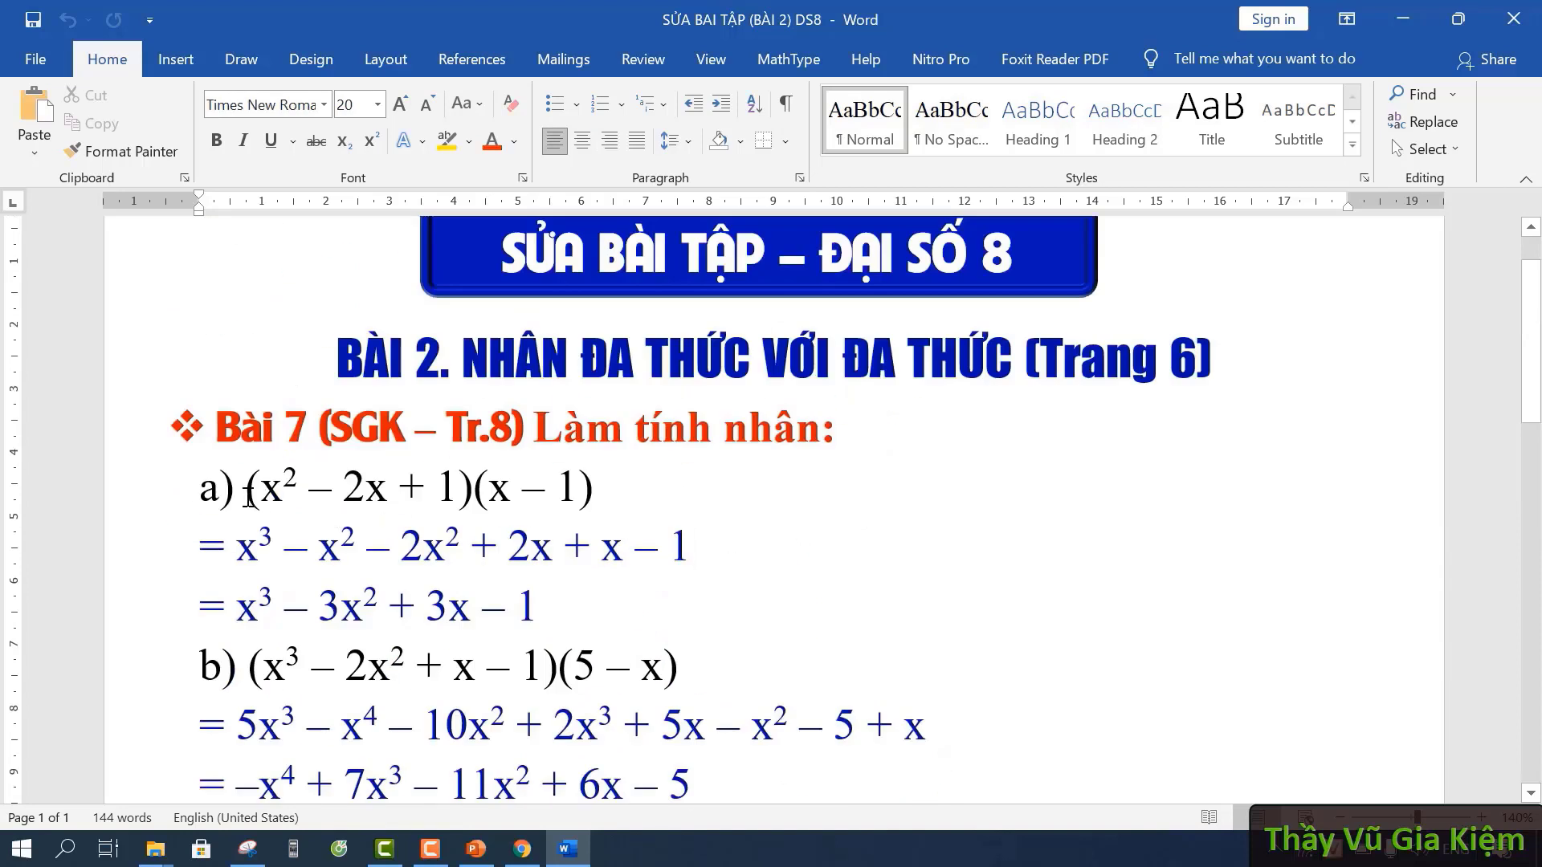
left_click_drag(194, 486, 640, 491)
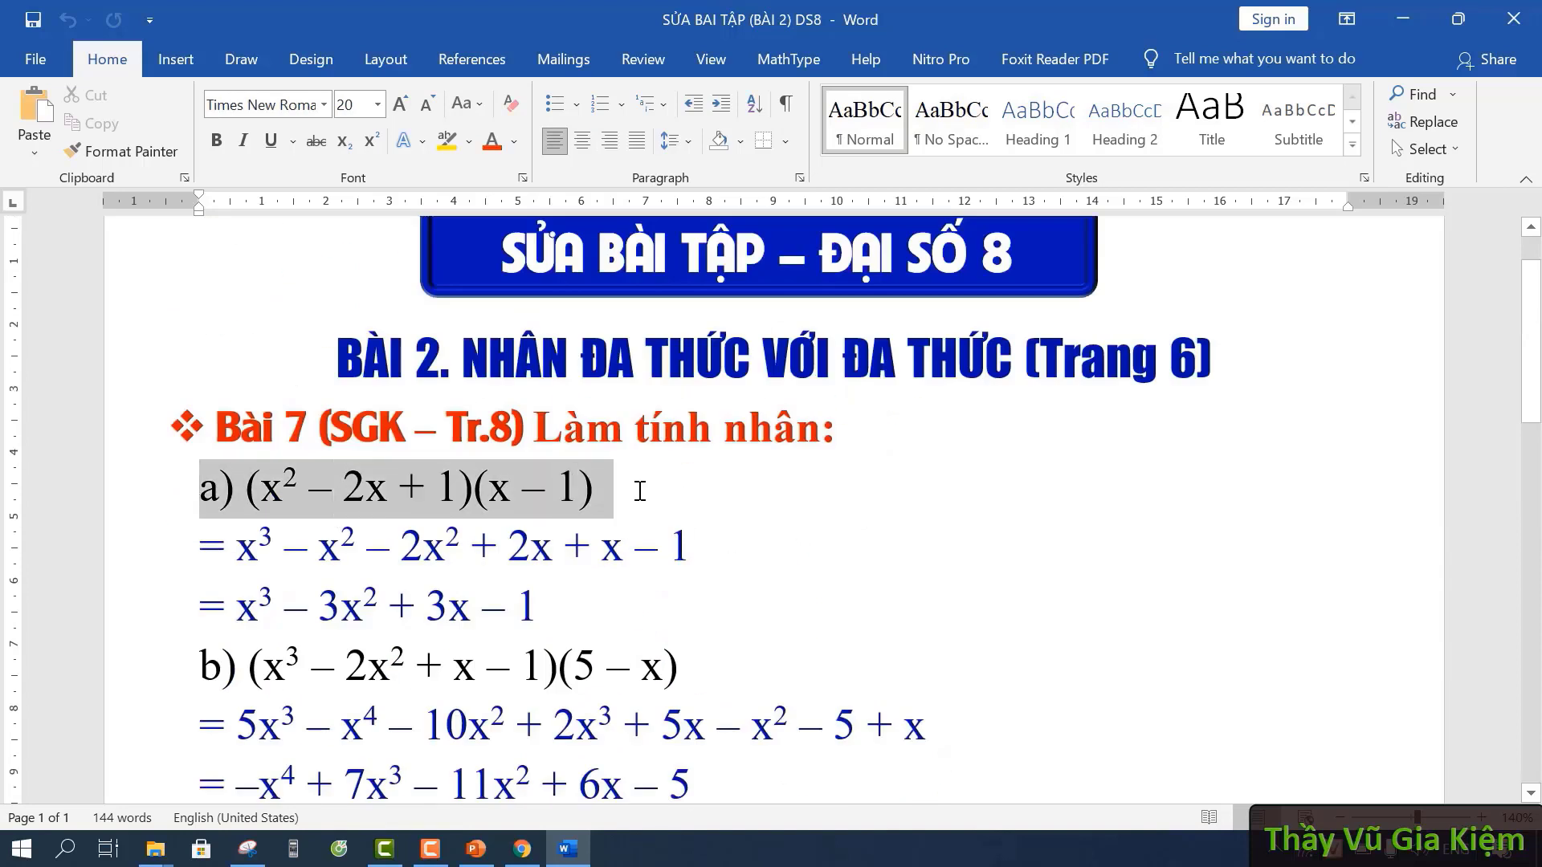
left_click(762, 582)
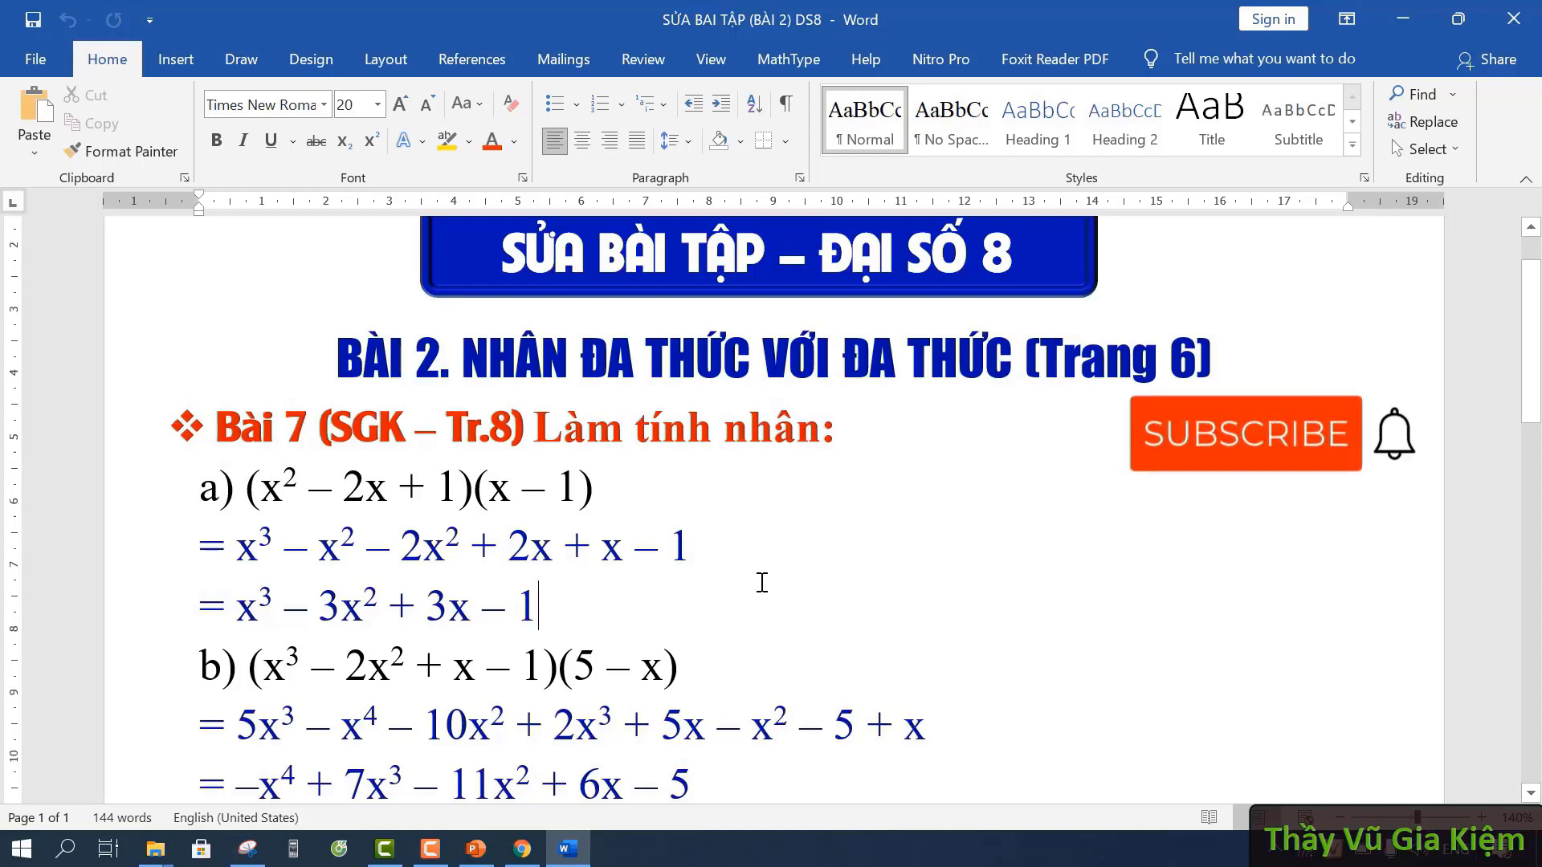
scroll(762, 582, "down", 1)
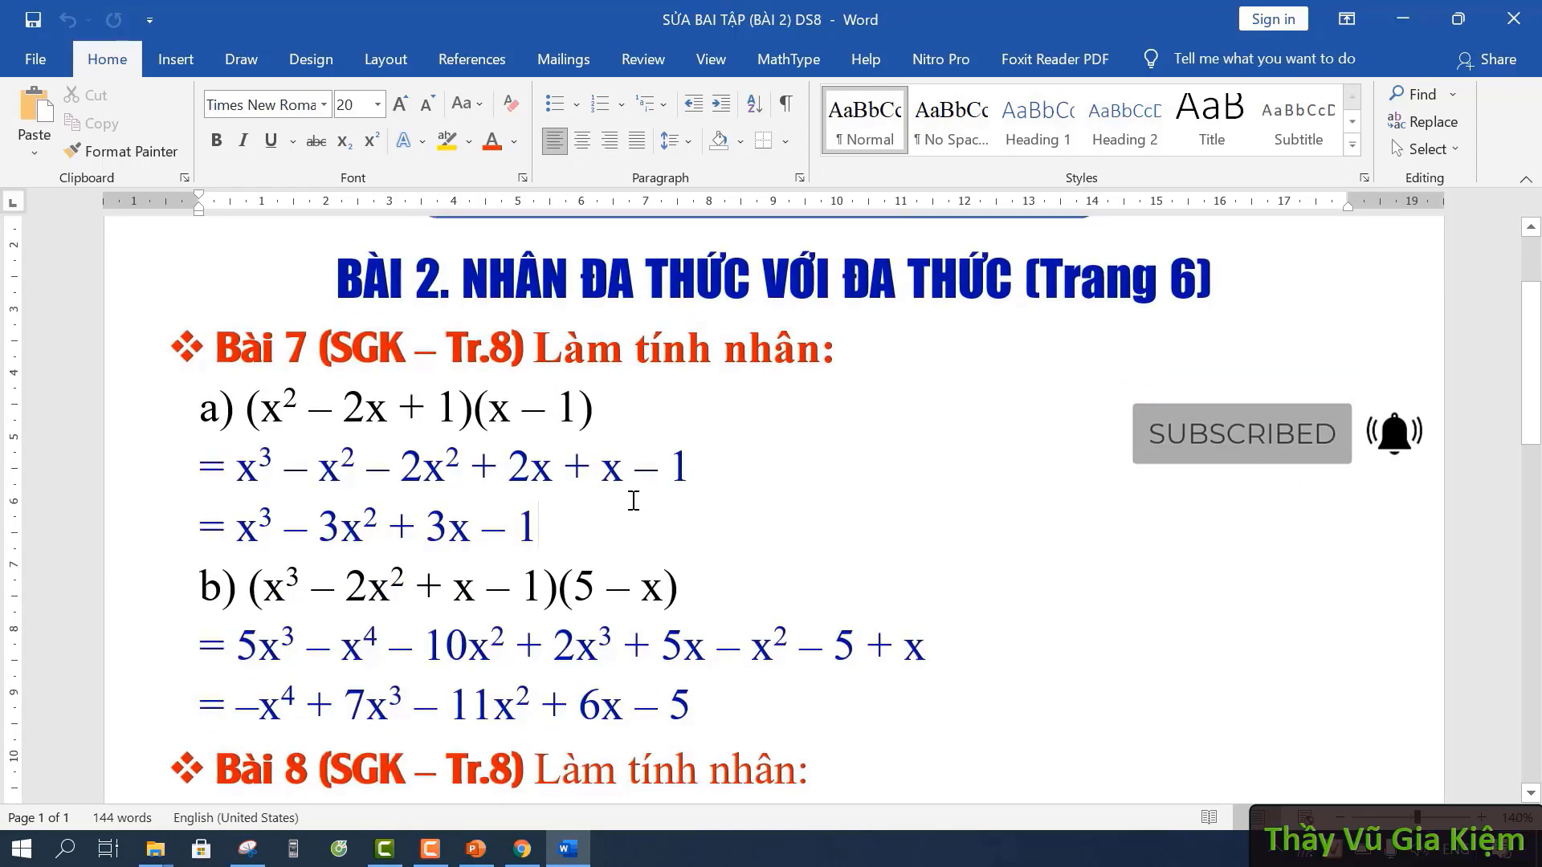
scroll(755, 526, "down", 10)
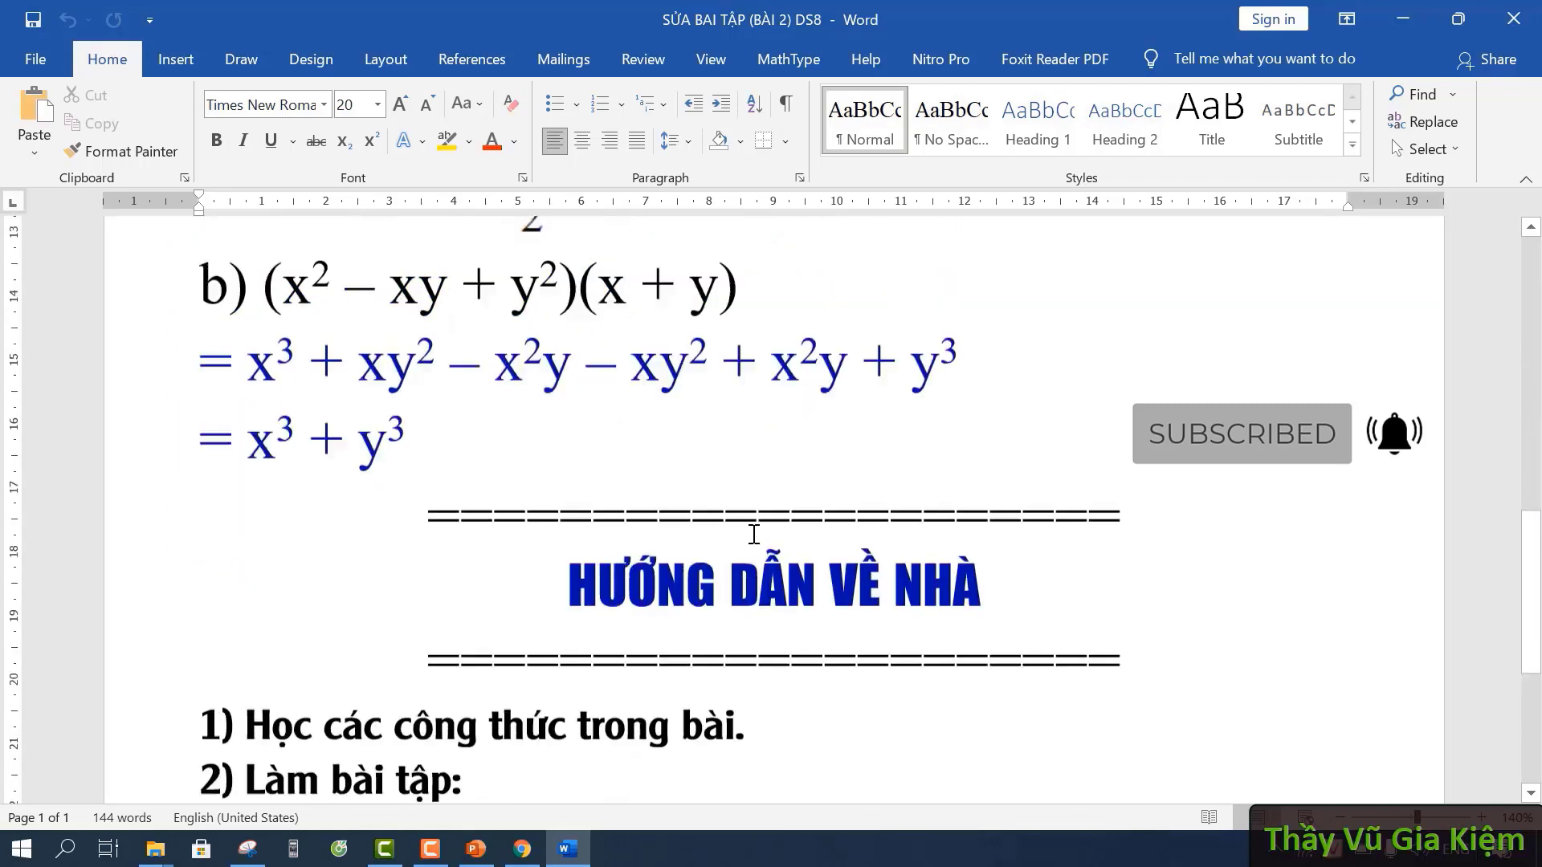
scroll(754, 534, "up", 12)
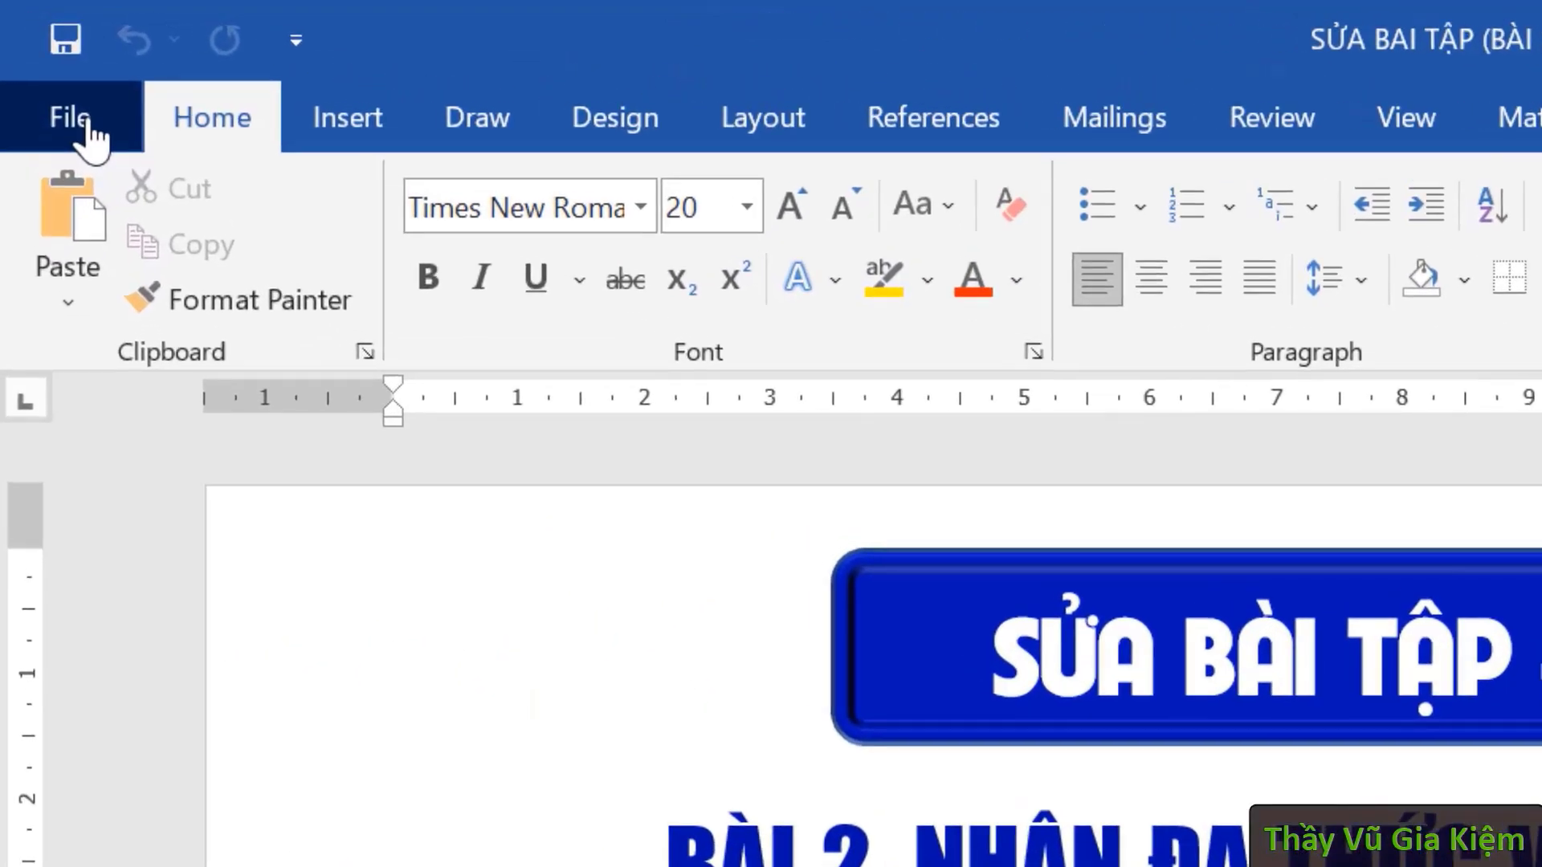
- Open Word Options through File, More... and Options
left_click(88, 130)
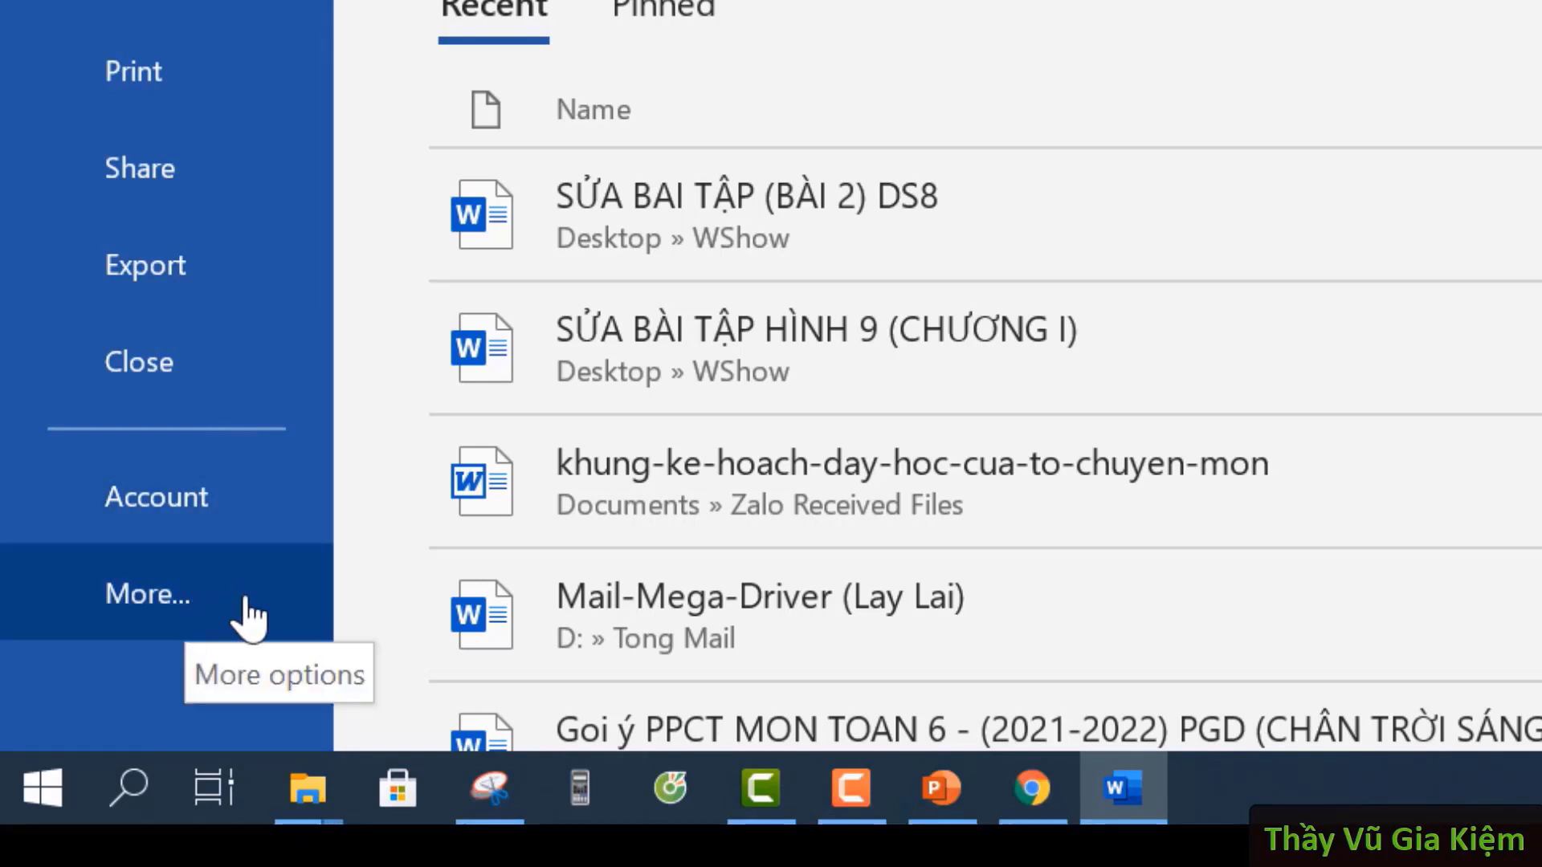
left_click(184, 608)
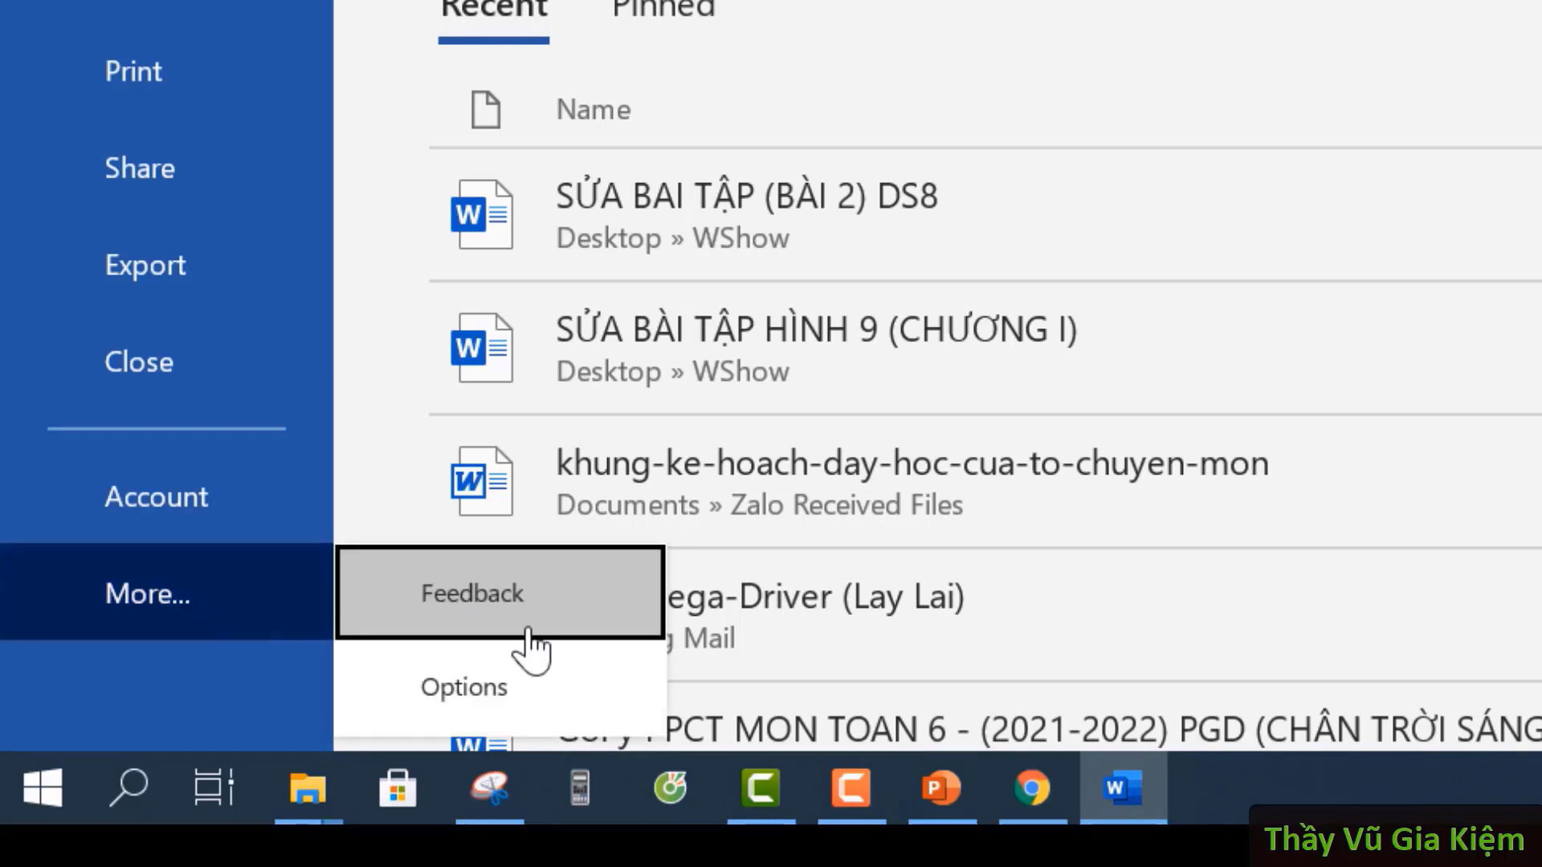
left_click(551, 684)
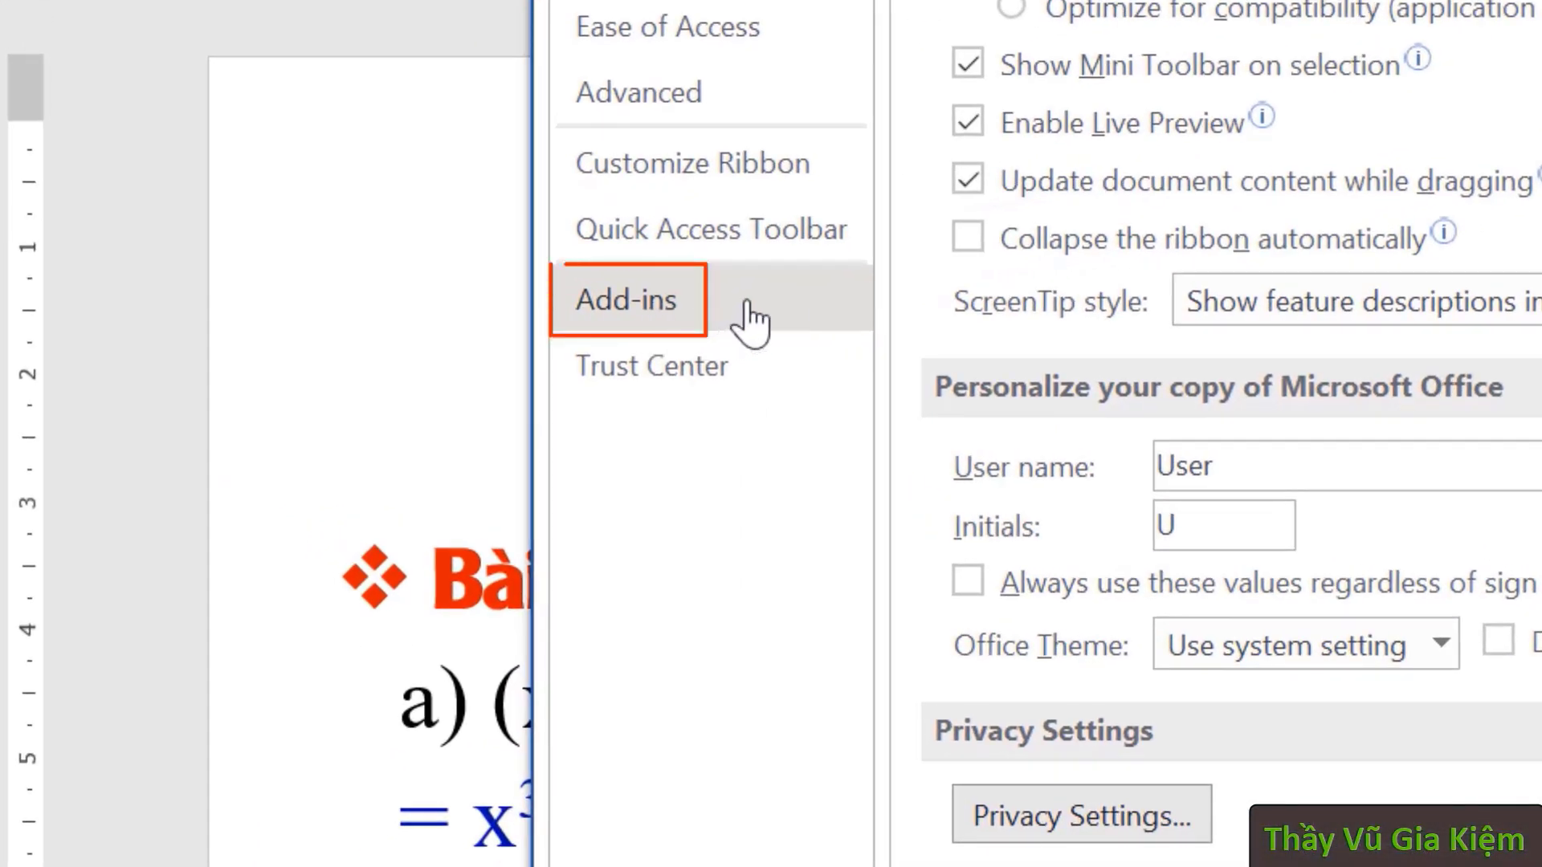
- On the Add-ins page, set Manage to Word Add-ins and click Go... to open Templates and Add-ins
left_click(749, 316)
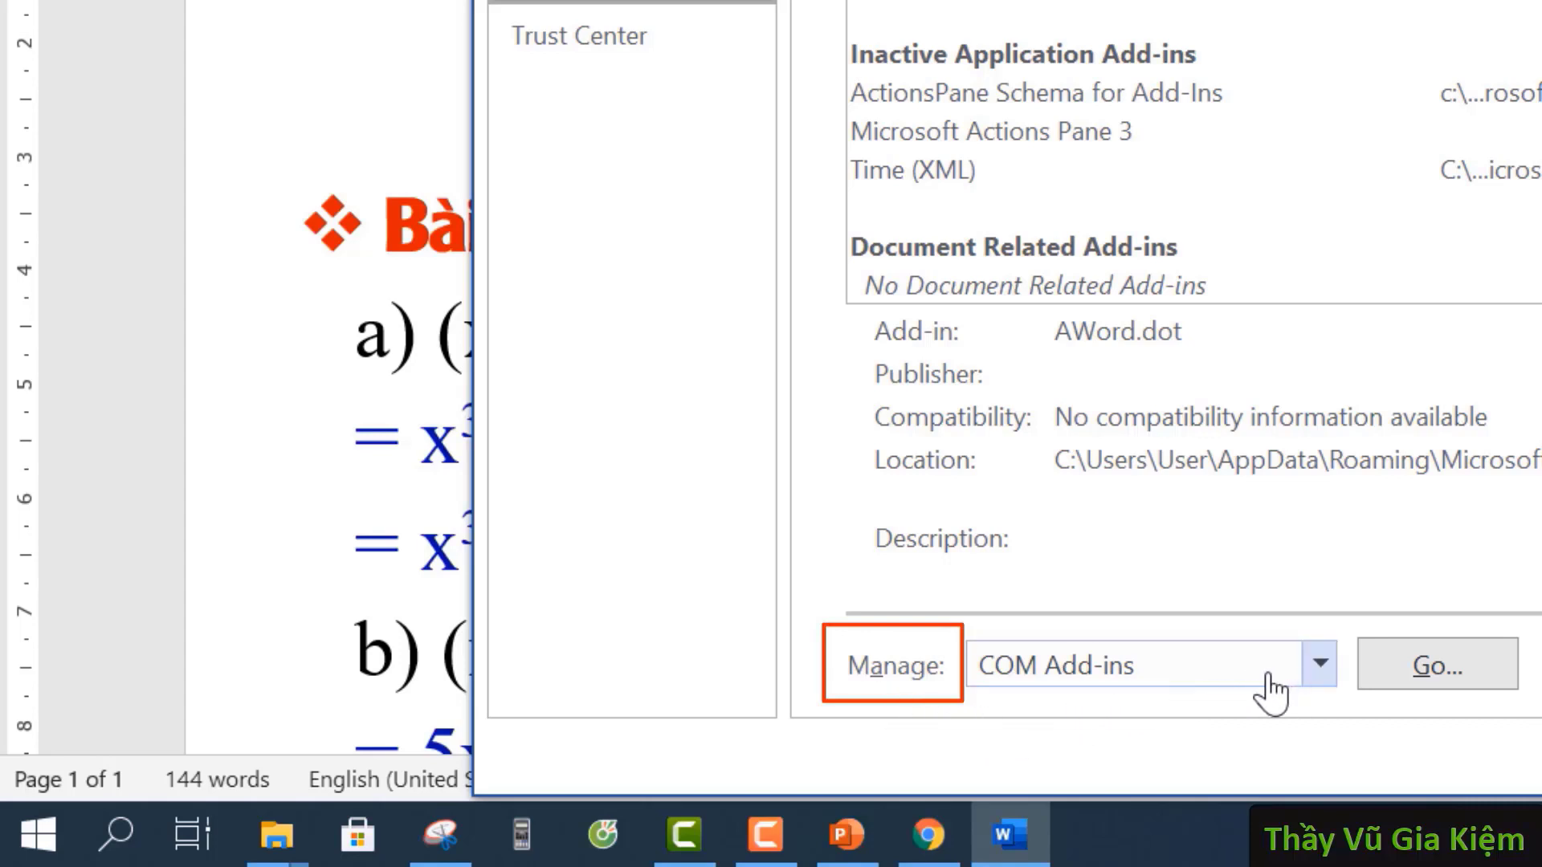
left_click(1319, 665)
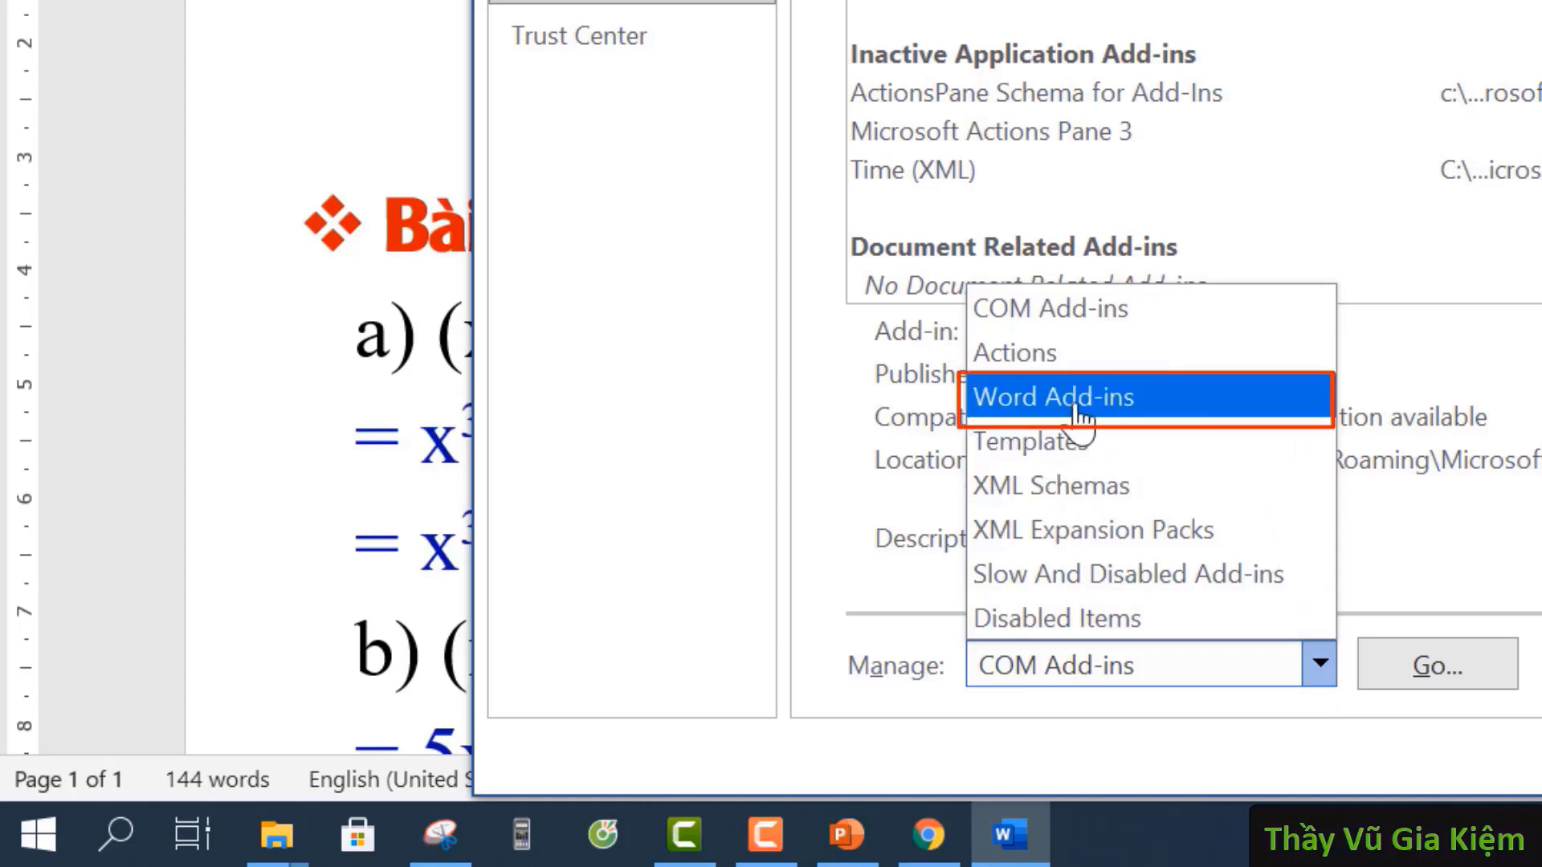
left_click(1266, 414)
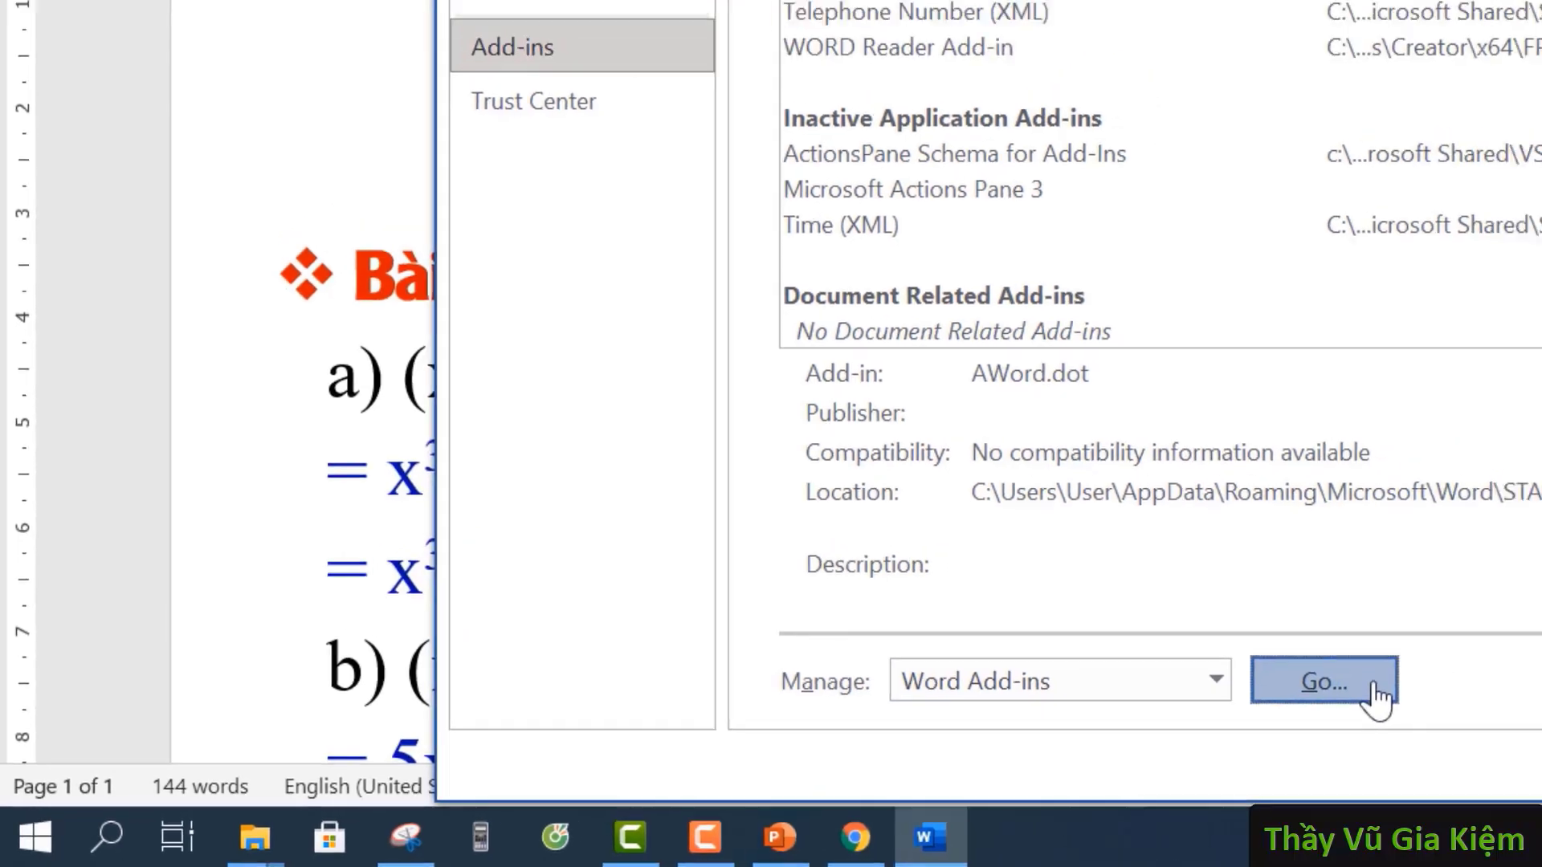
left_click(1489, 670)
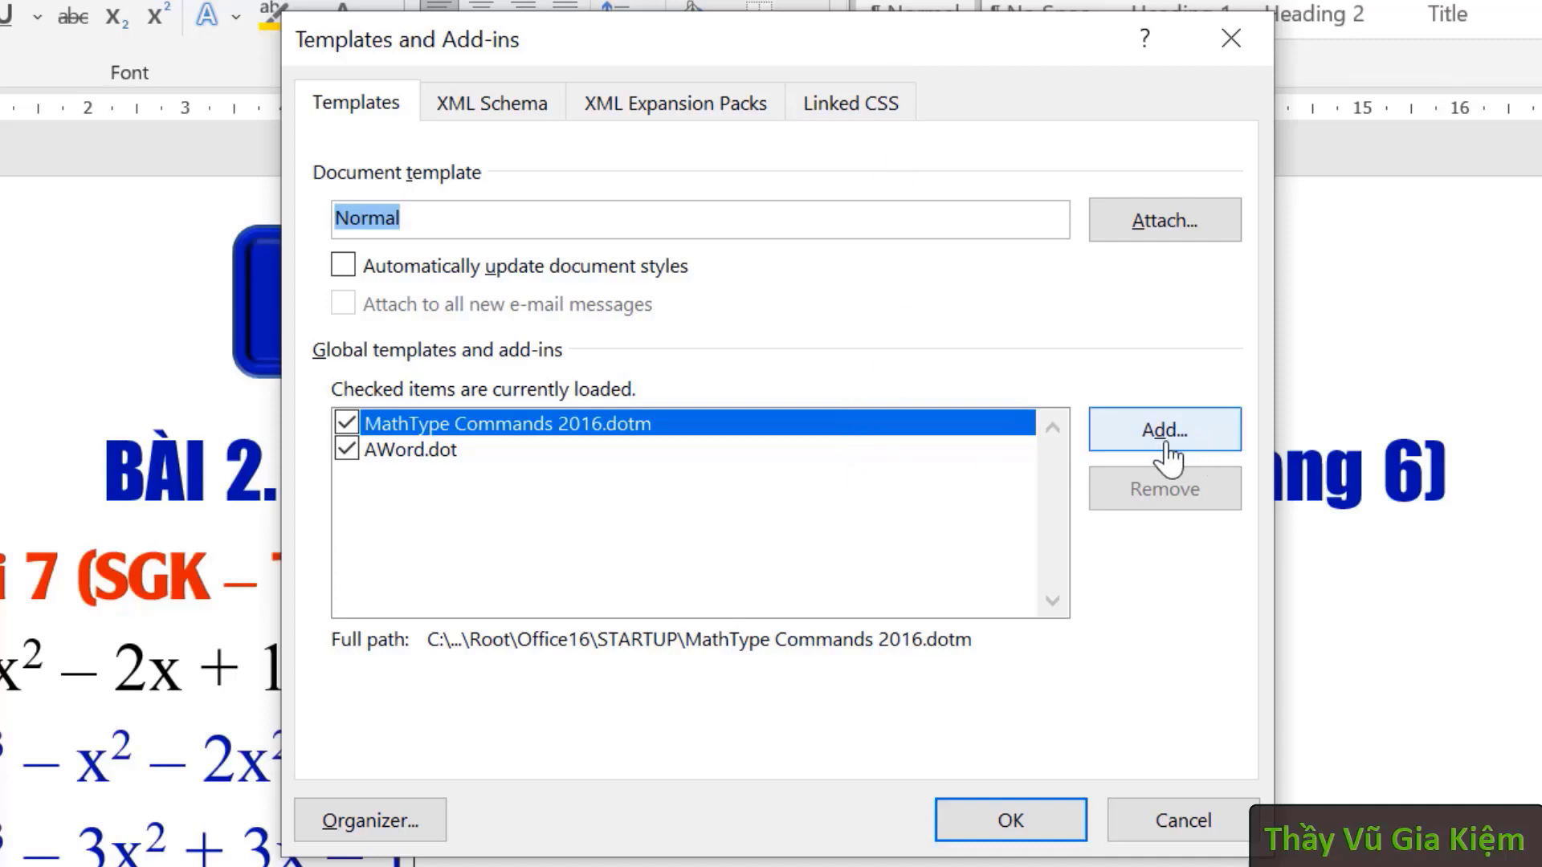
- Add WordShow2.0 from the Desktop as a global template, then close Templates and Add-ins with OK
left_click(1197, 446)
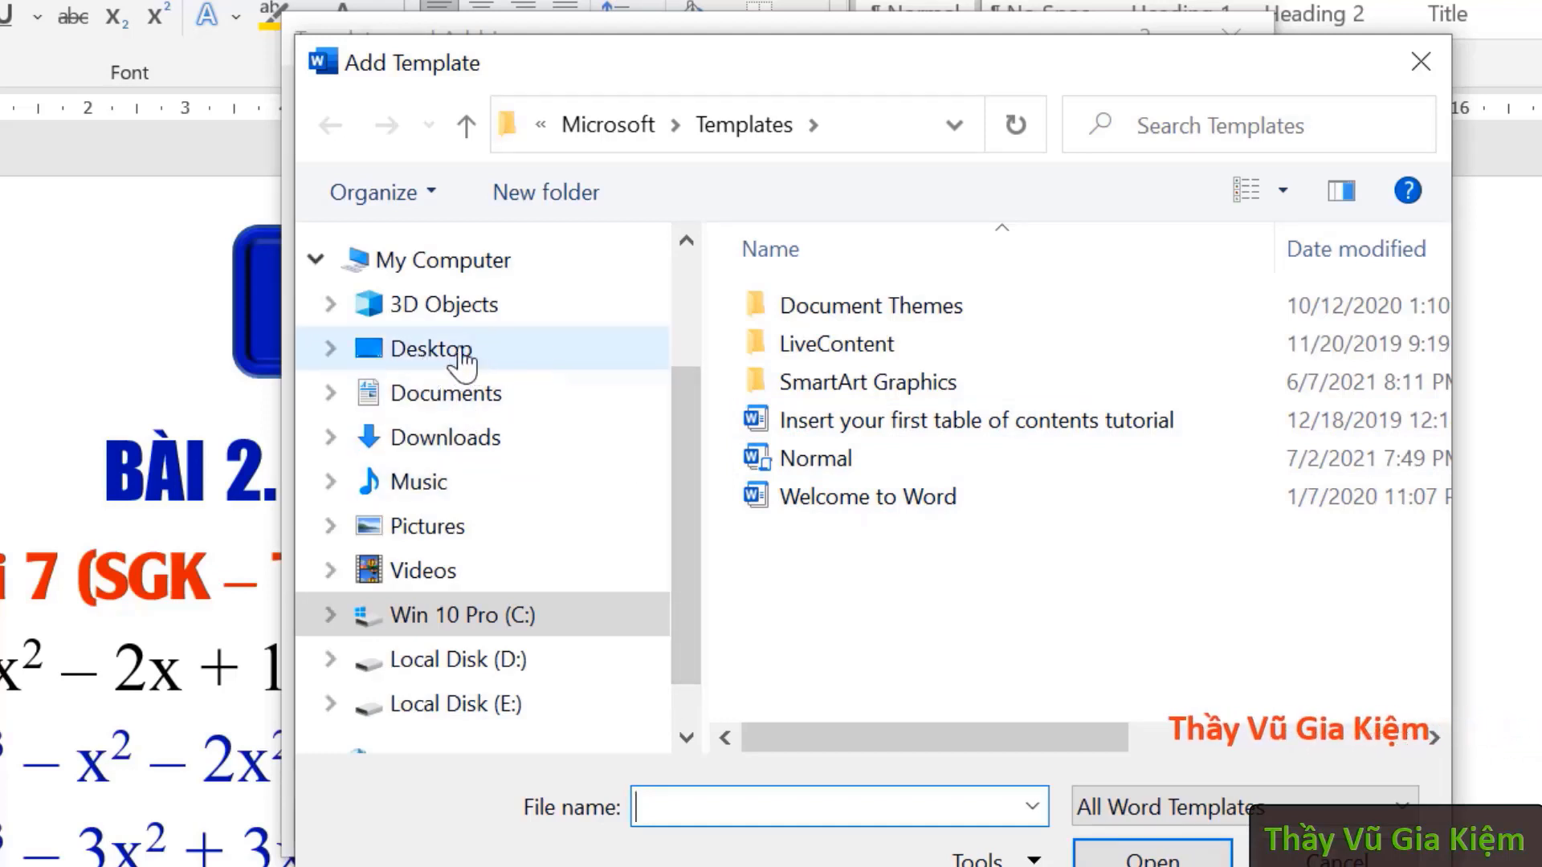
left_click(456, 353)
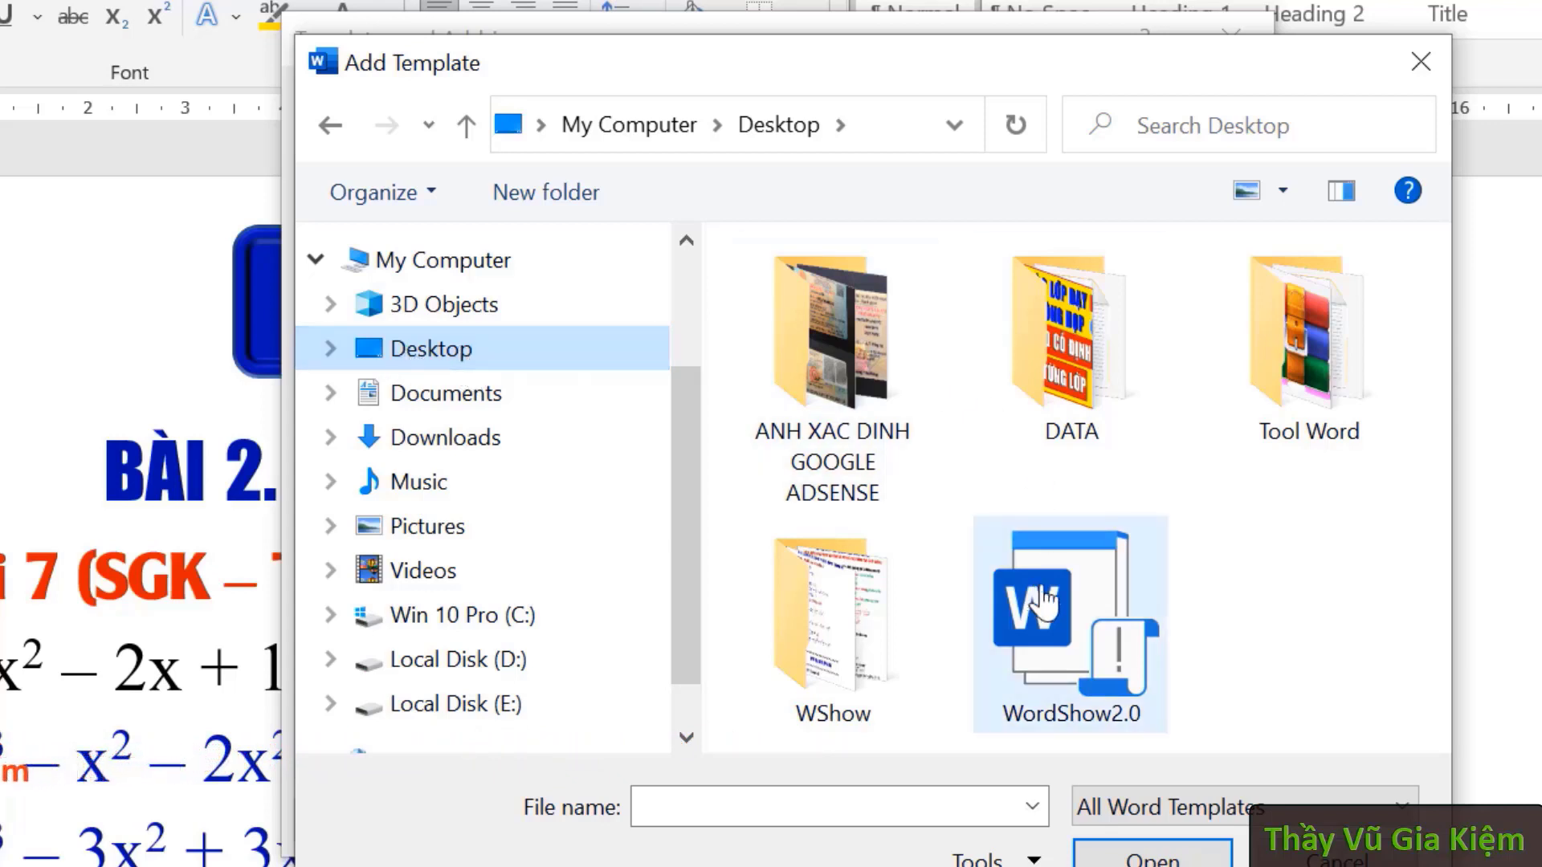
left_click(1048, 614)
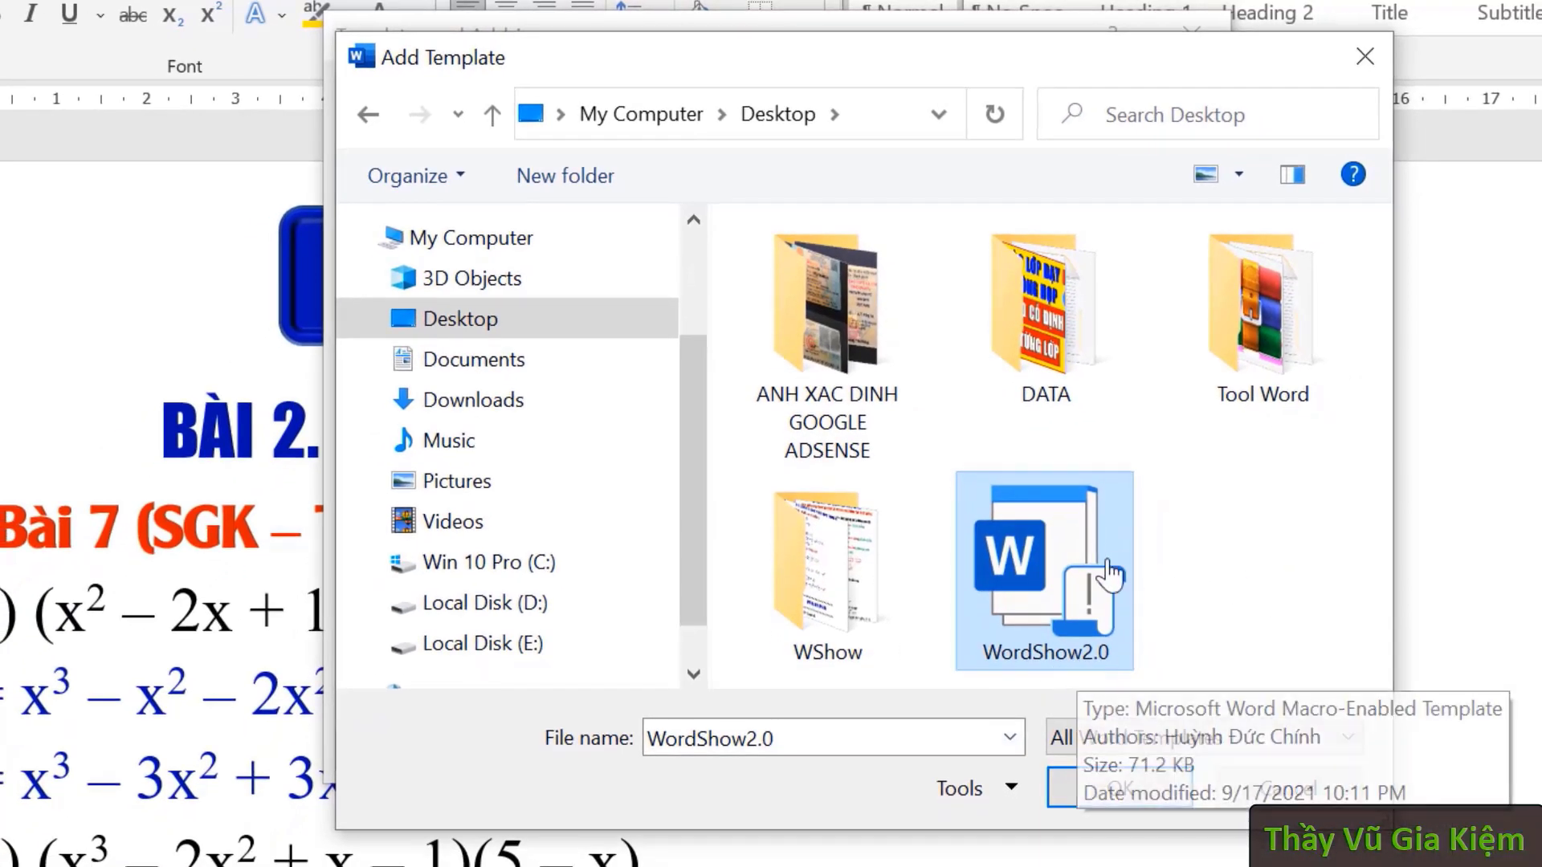
left_click(1132, 791)
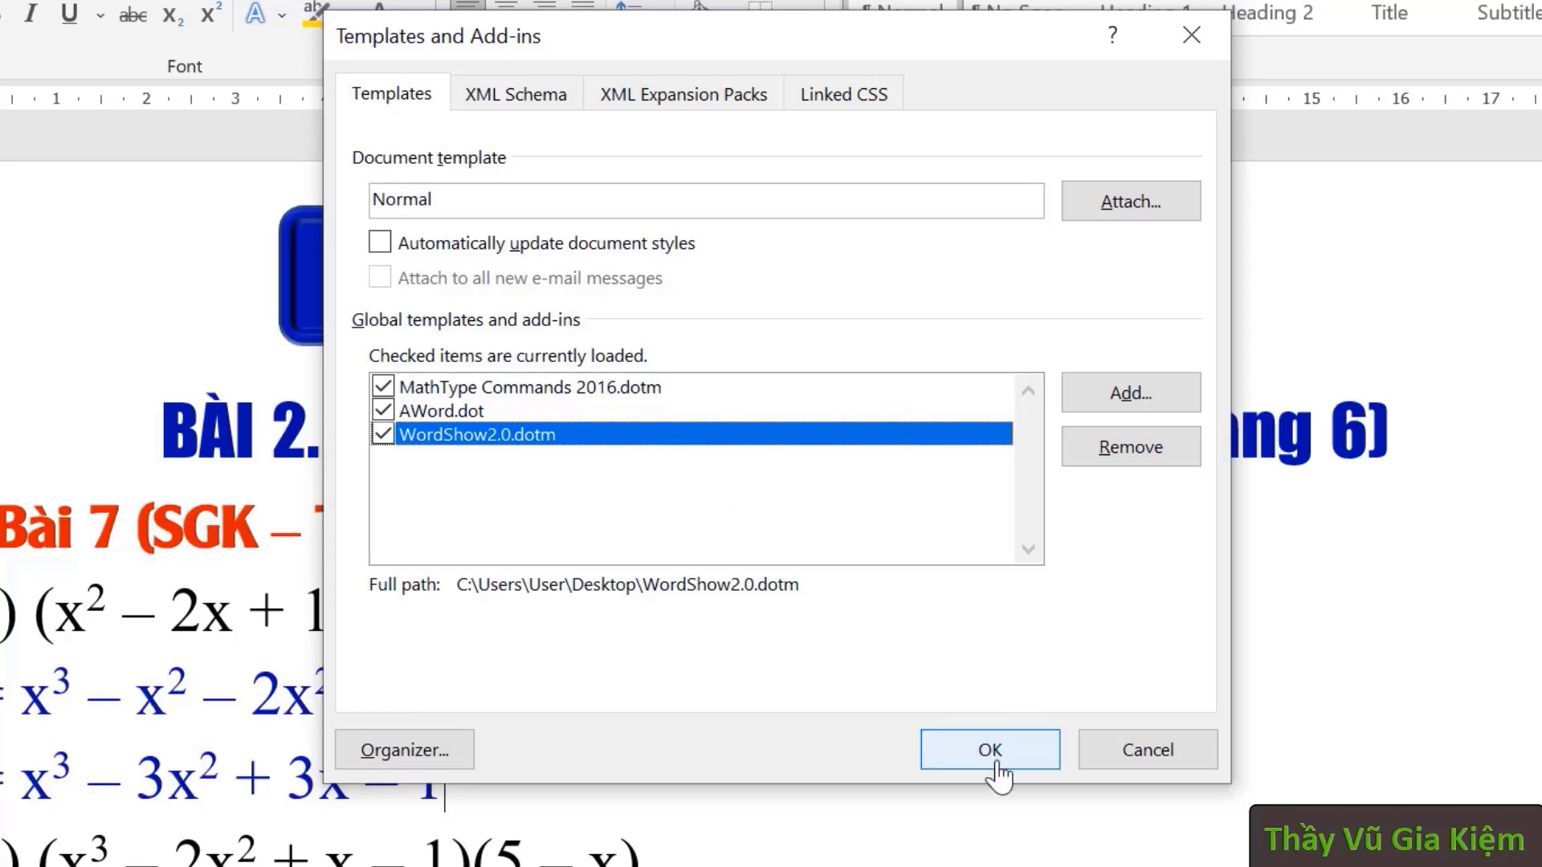
left_click(1036, 767)
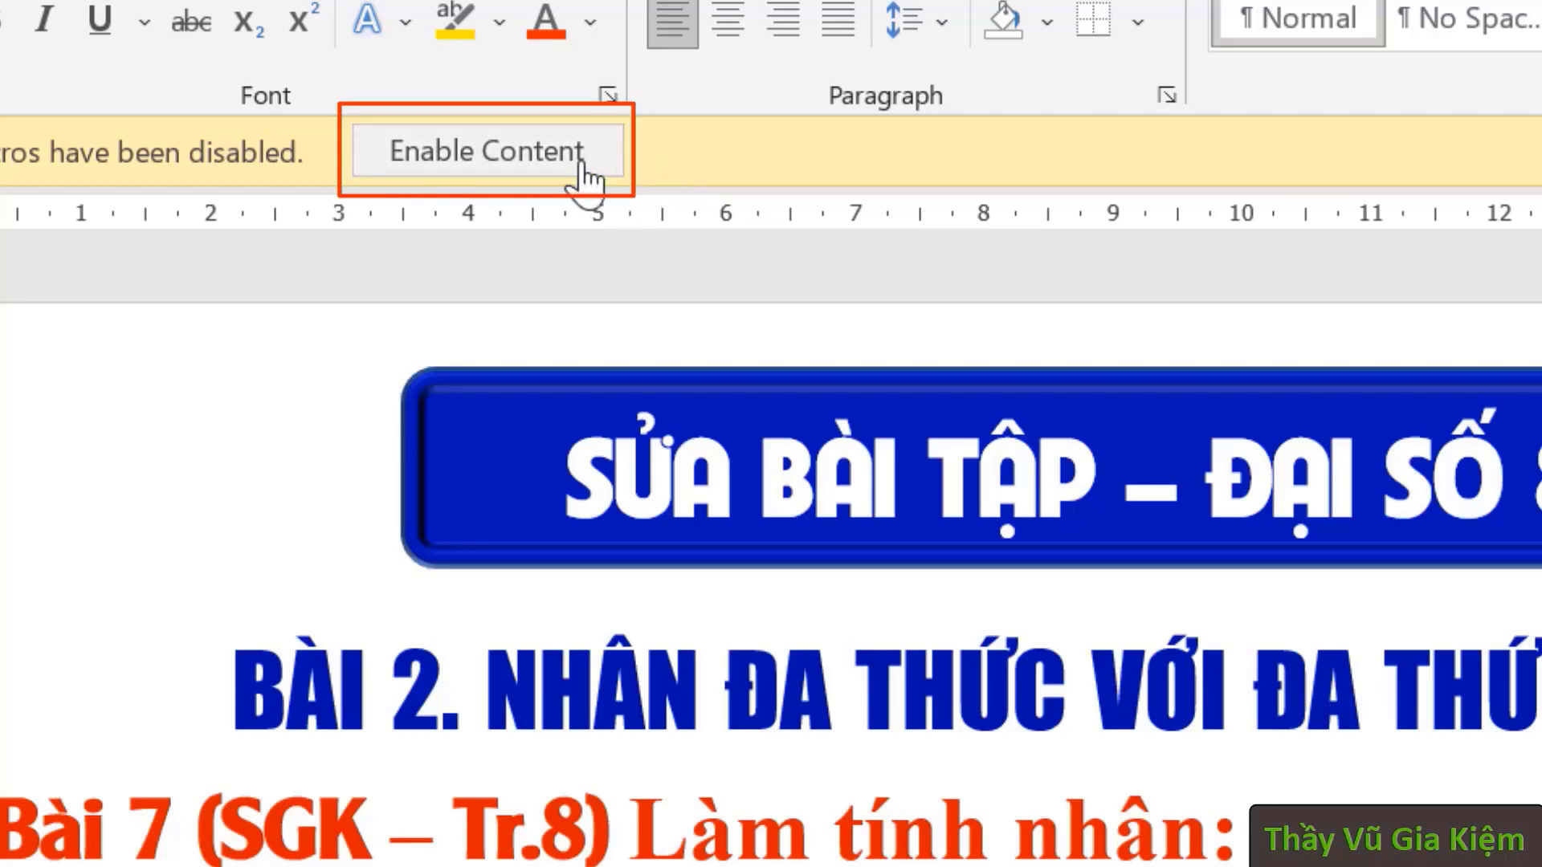
- Enable the document's macros, then open Option on the W.Show tab to show WordShow2.0 settings
left_click(587, 155)
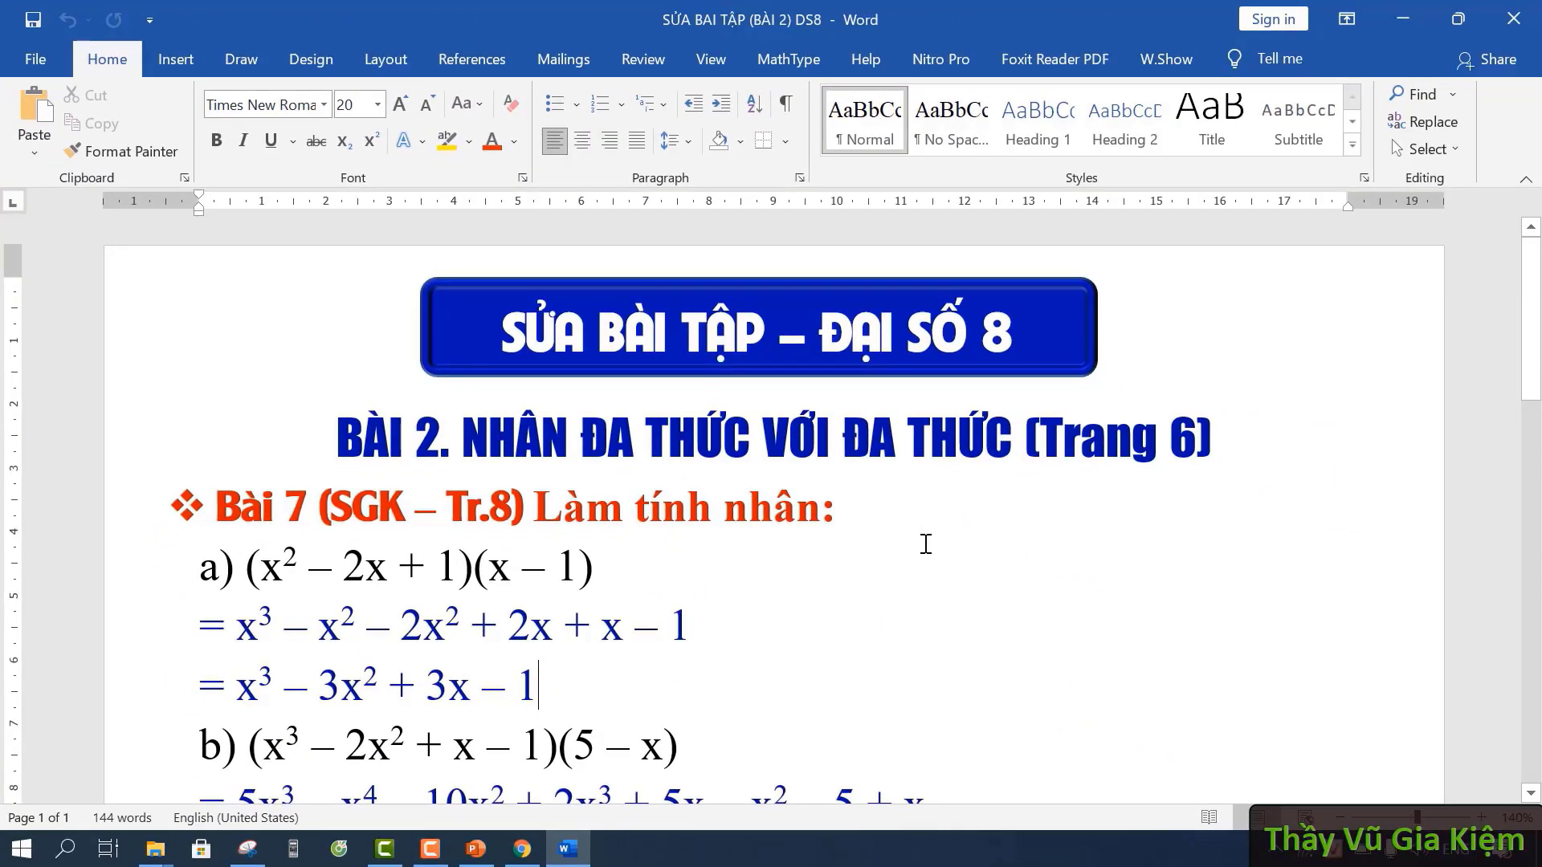
left_click(892, 516)
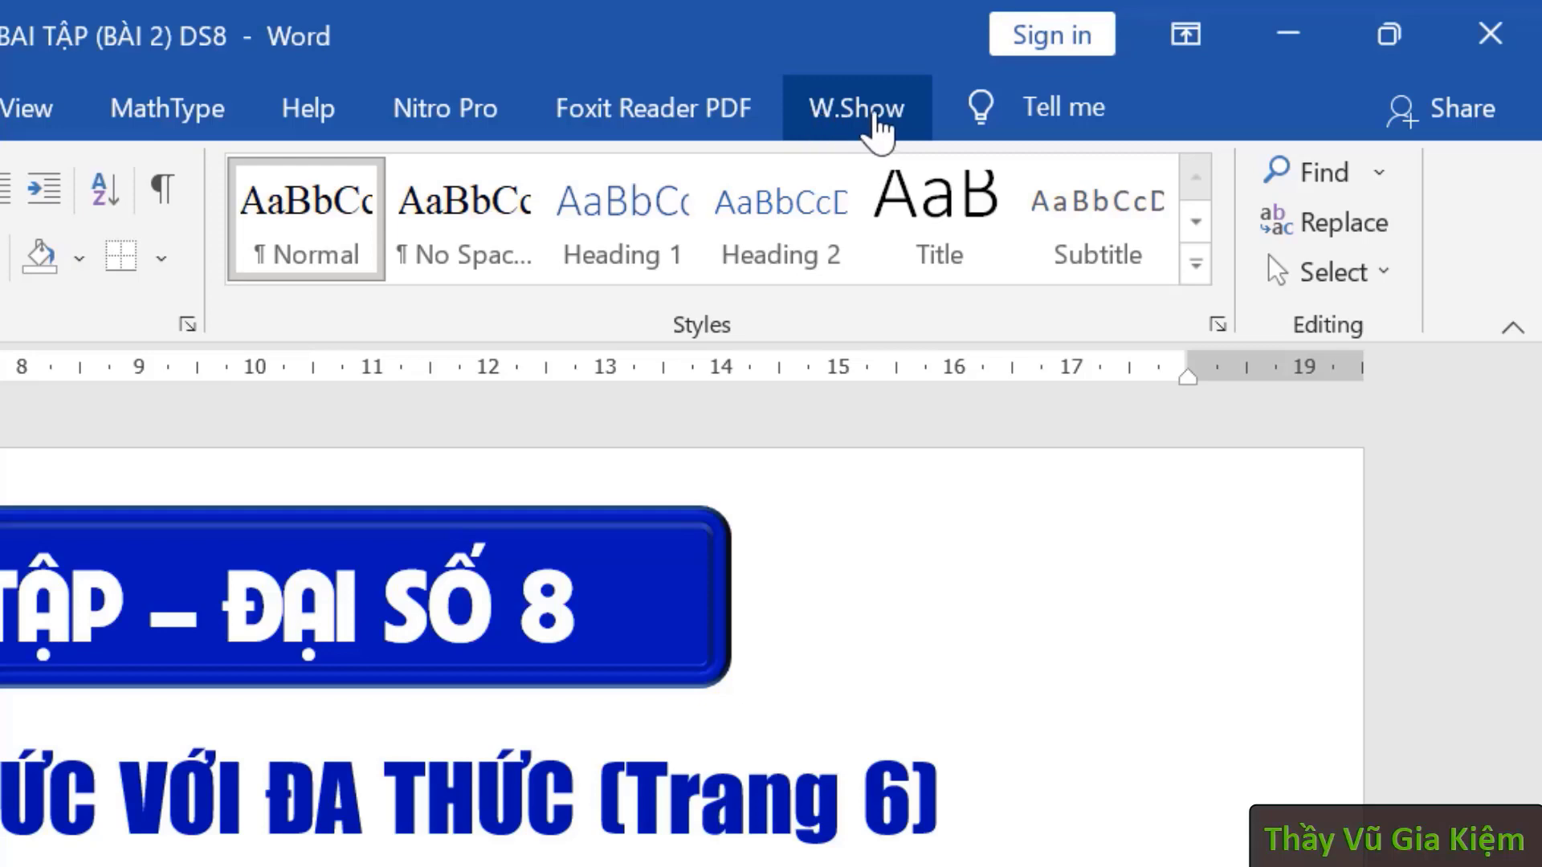
left_click(872, 122)
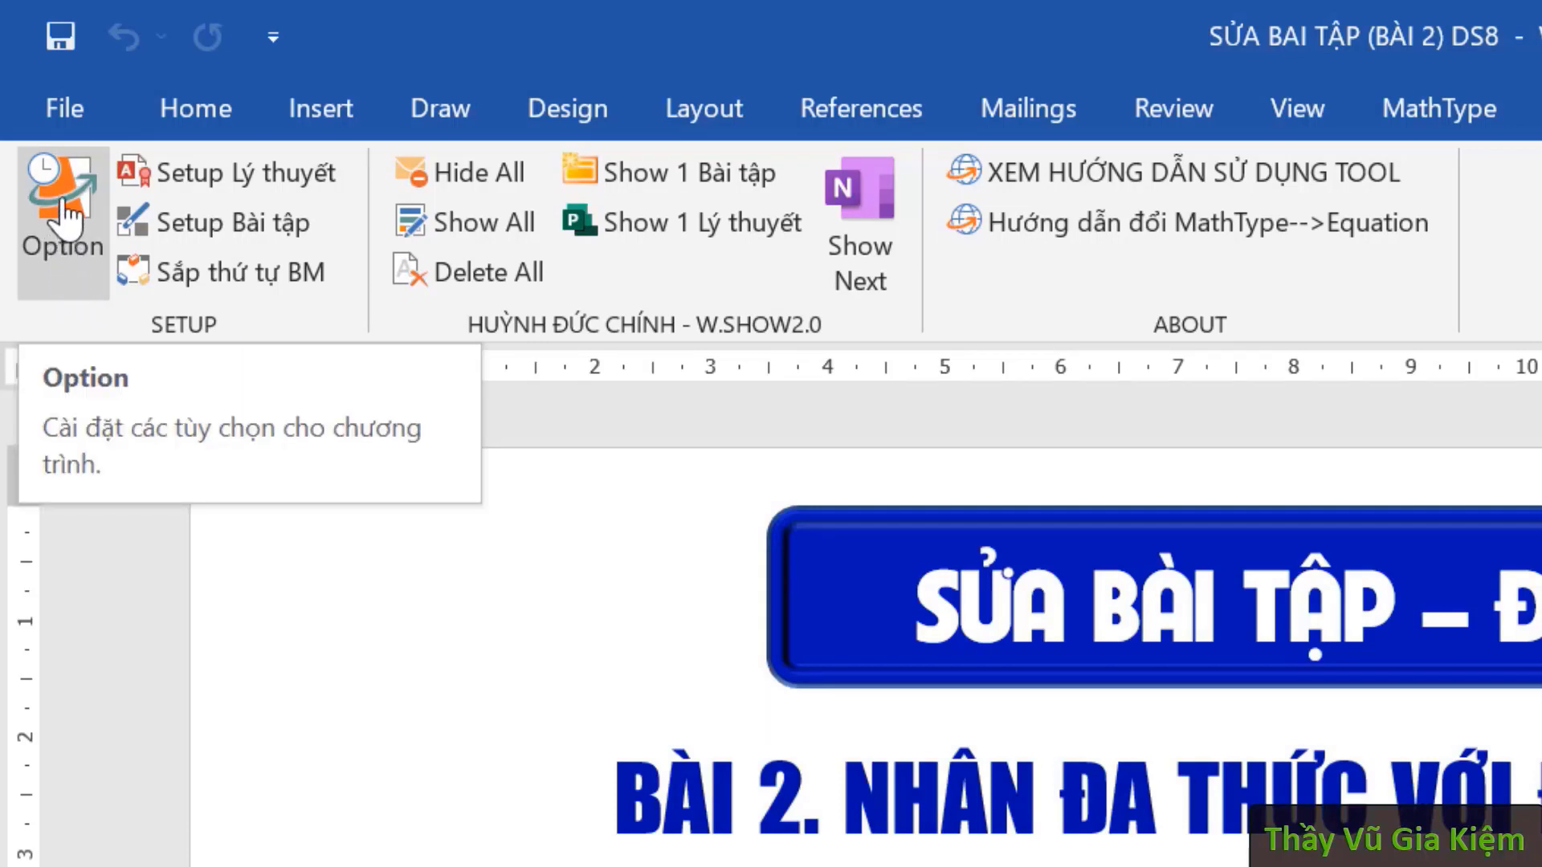
left_click(64, 201)
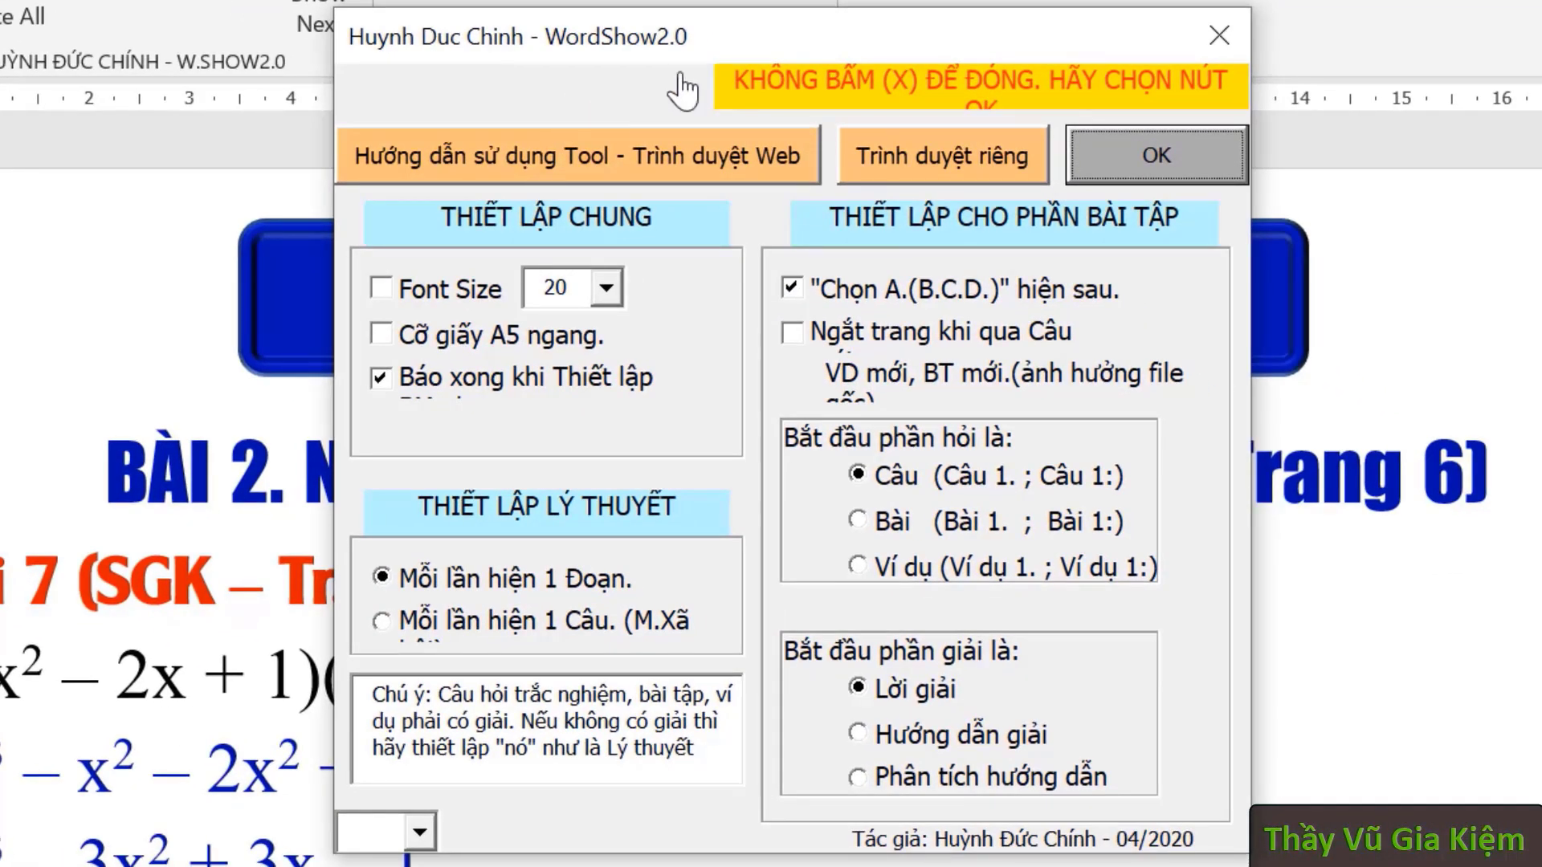
- Choose 'Mỗi lần hiện 1 Câu' under Thiết lập Lý thuyết and confirm the WordShow2.0 settings with OK
left_click_drag(759, 46, 751, 58)
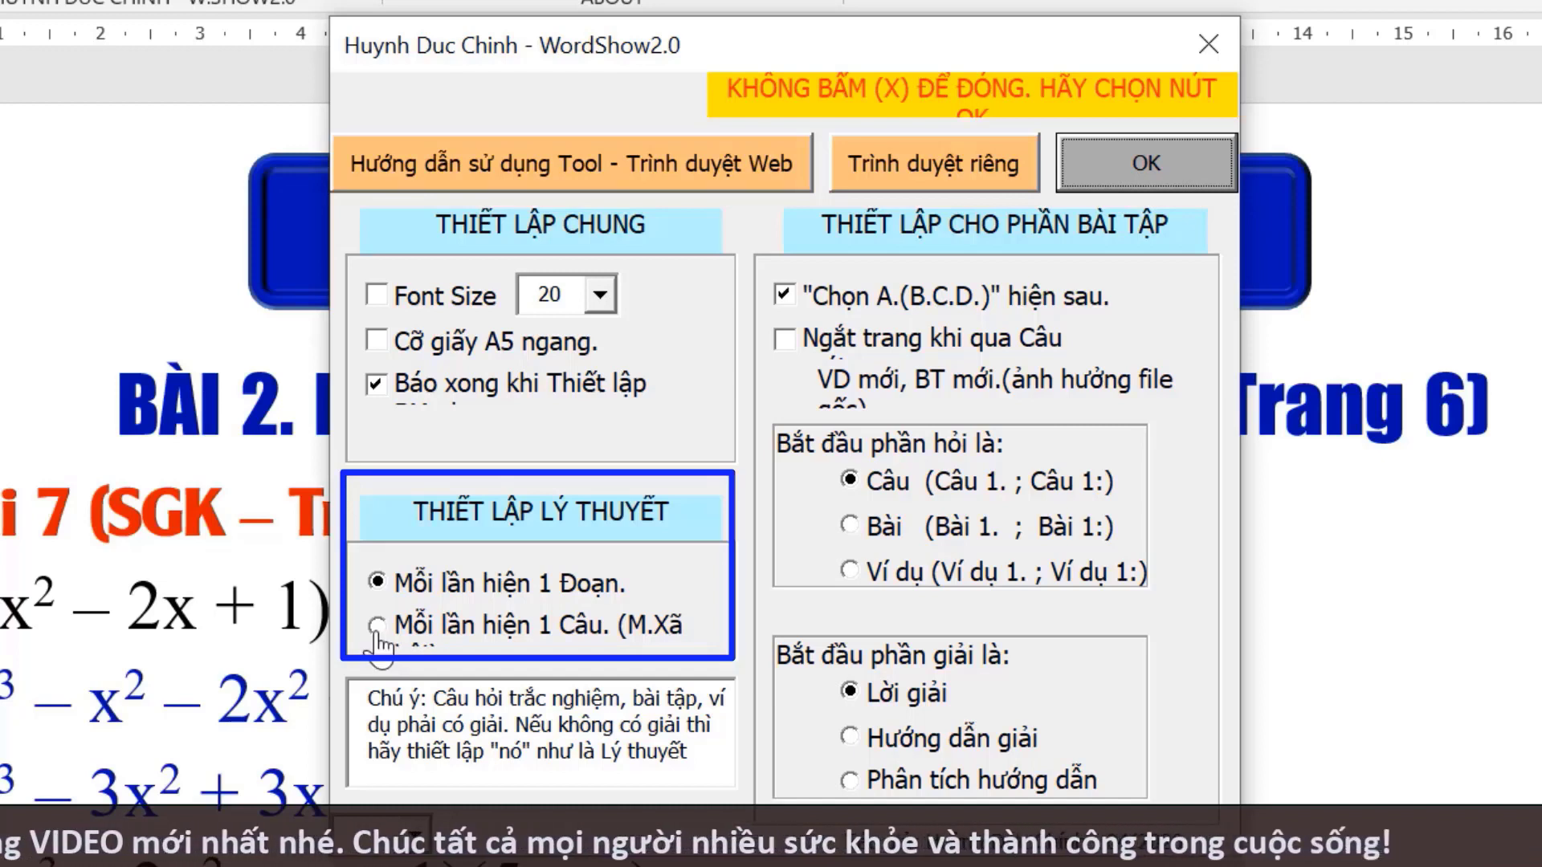
left_click(377, 630)
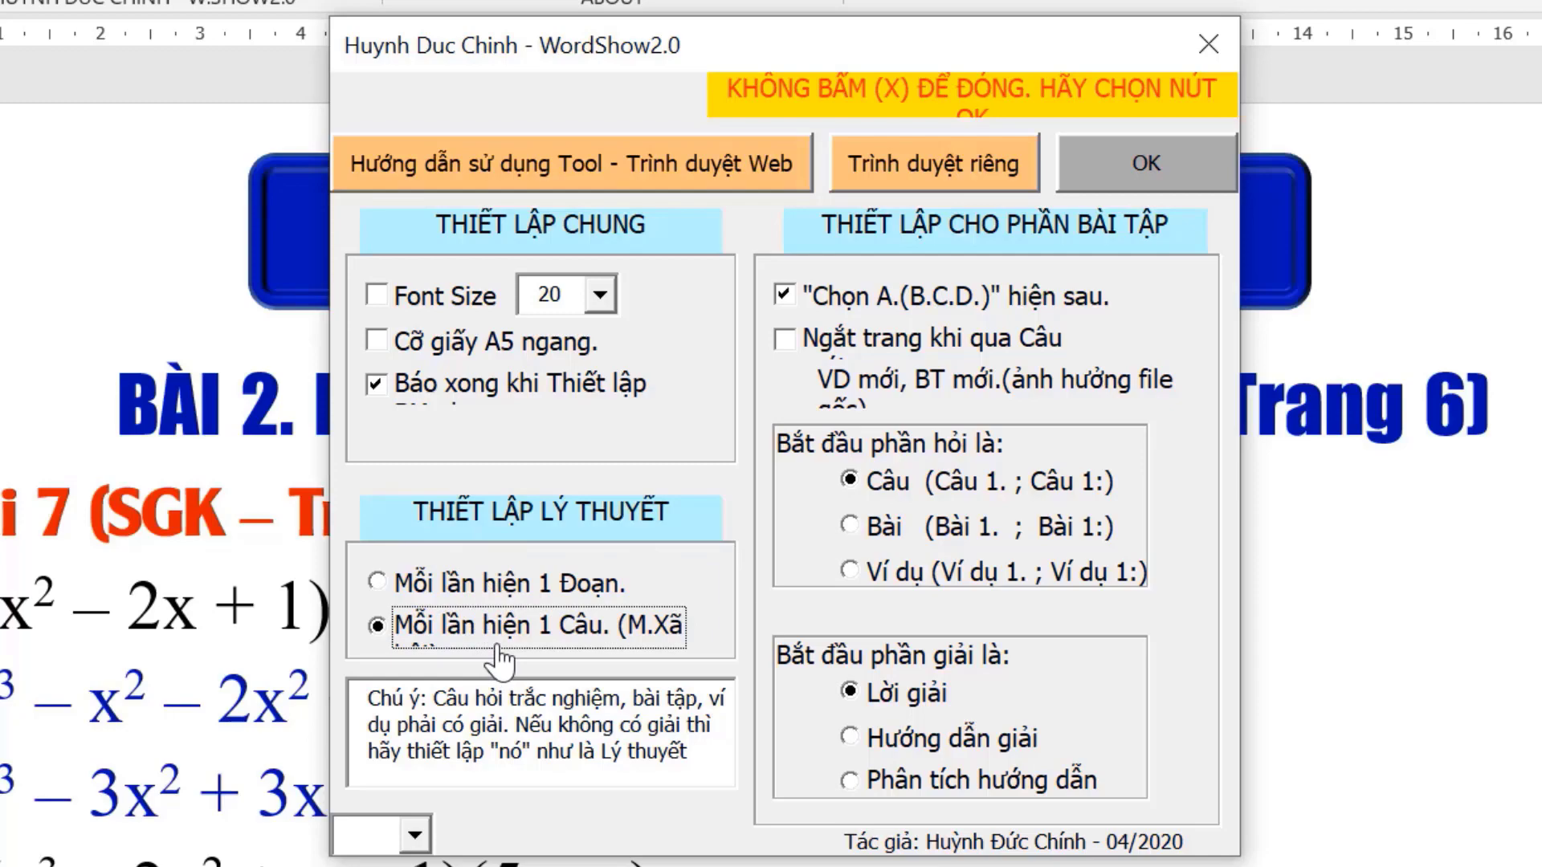
left_click(1200, 184)
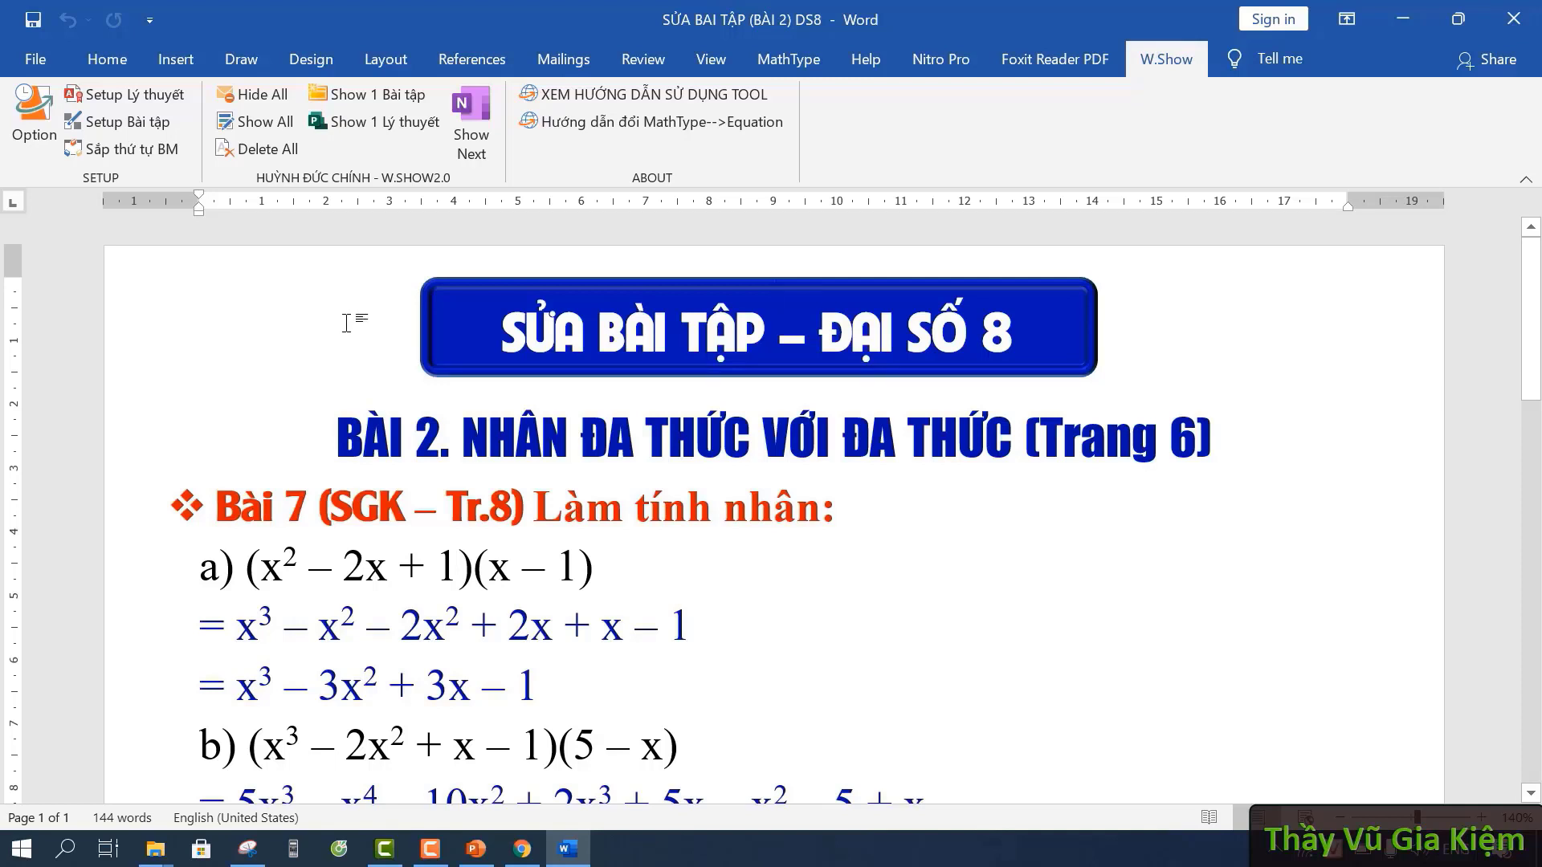
- Select the whole document and apply Setup Lý thuyết so all content is hidden, leaving 6 words
key("ctrl+a")
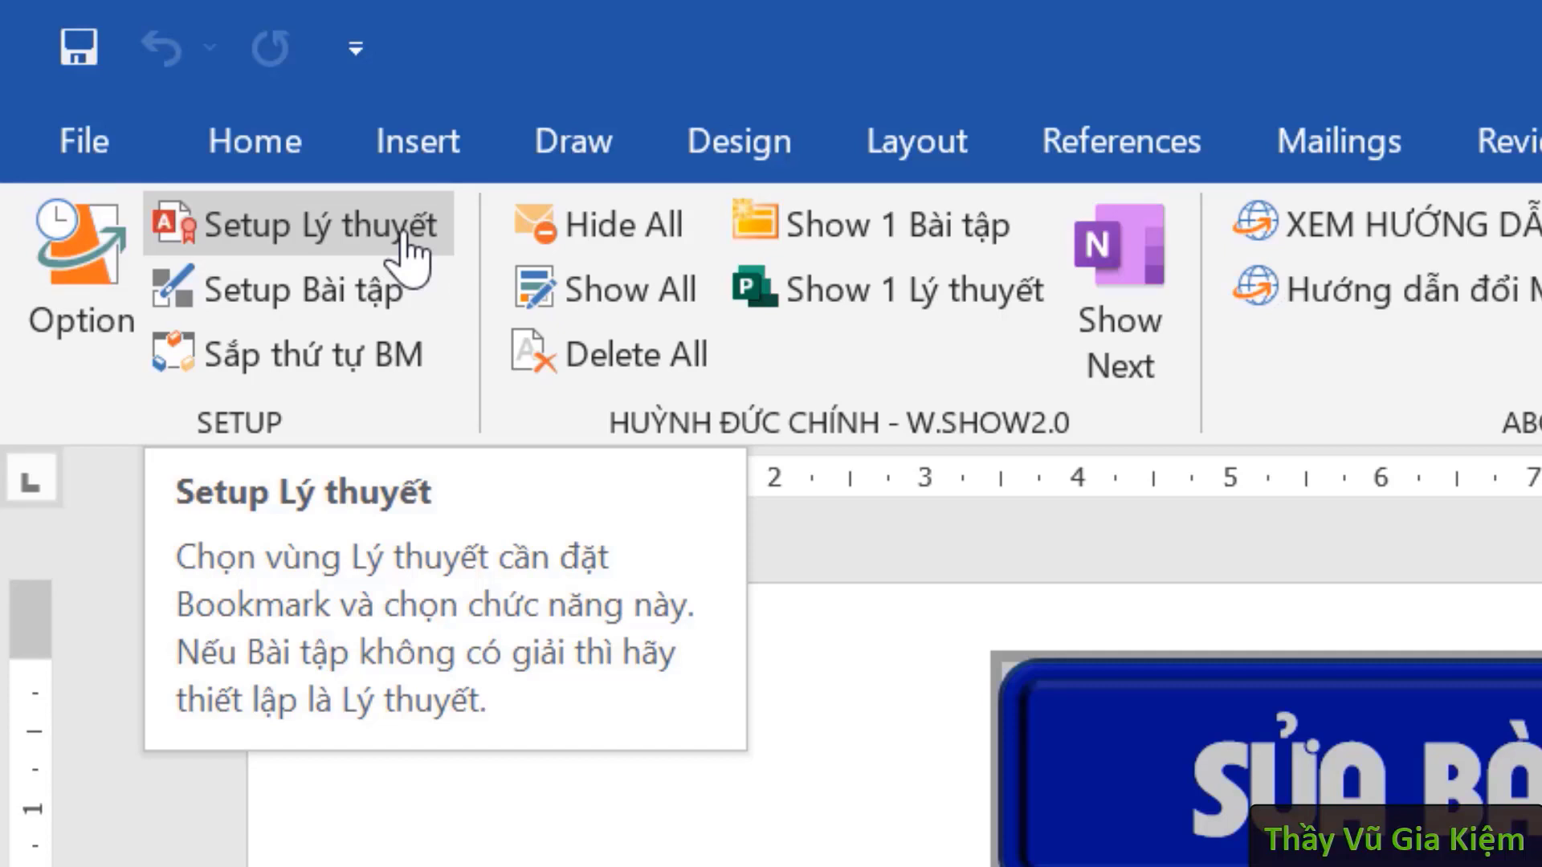
left_click(401, 239)
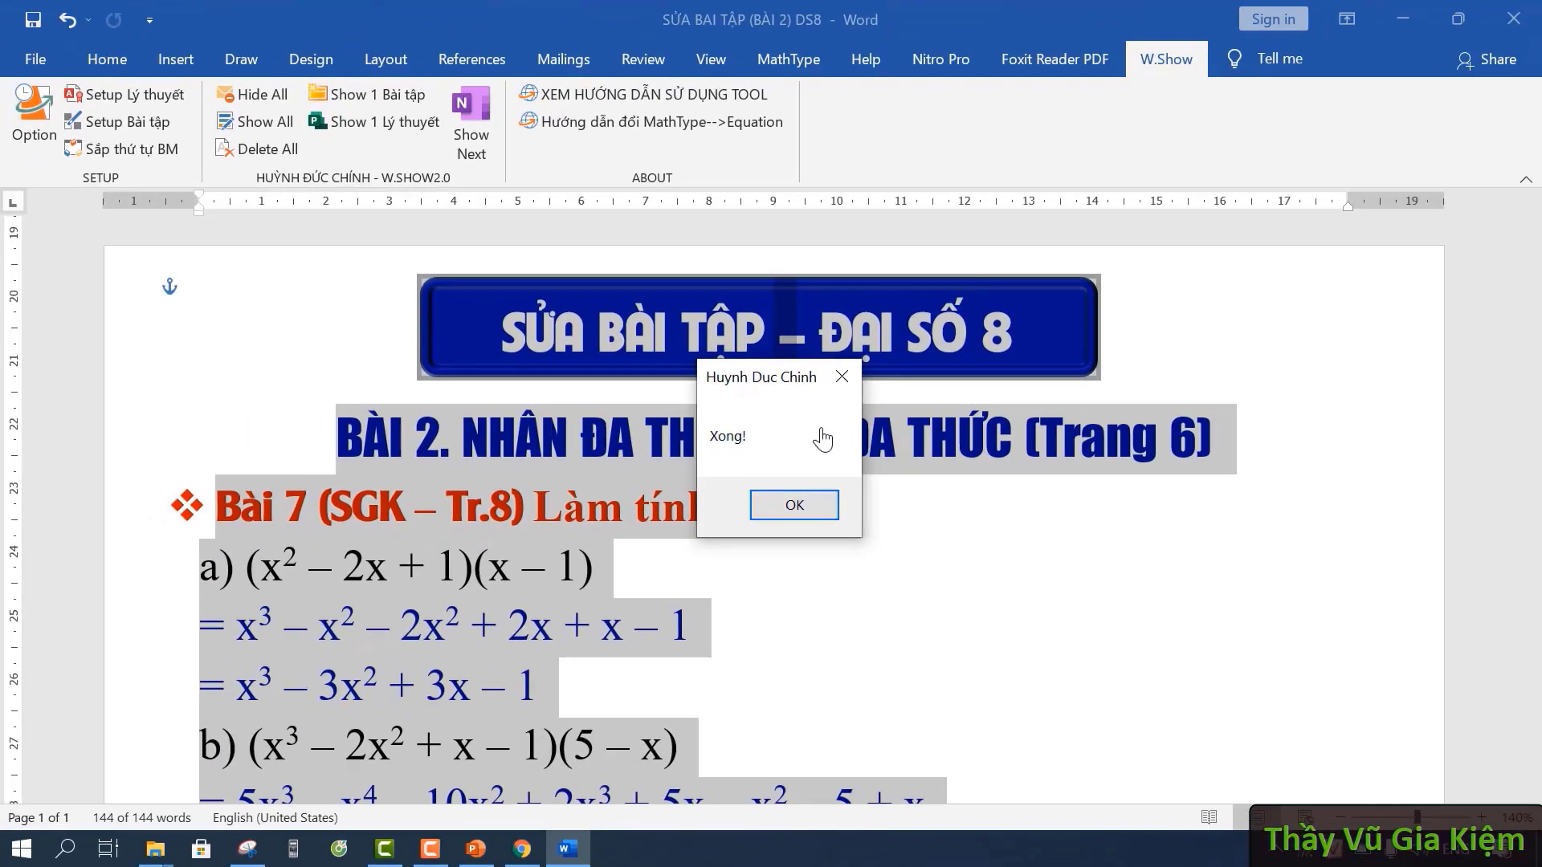
left_click(824, 514)
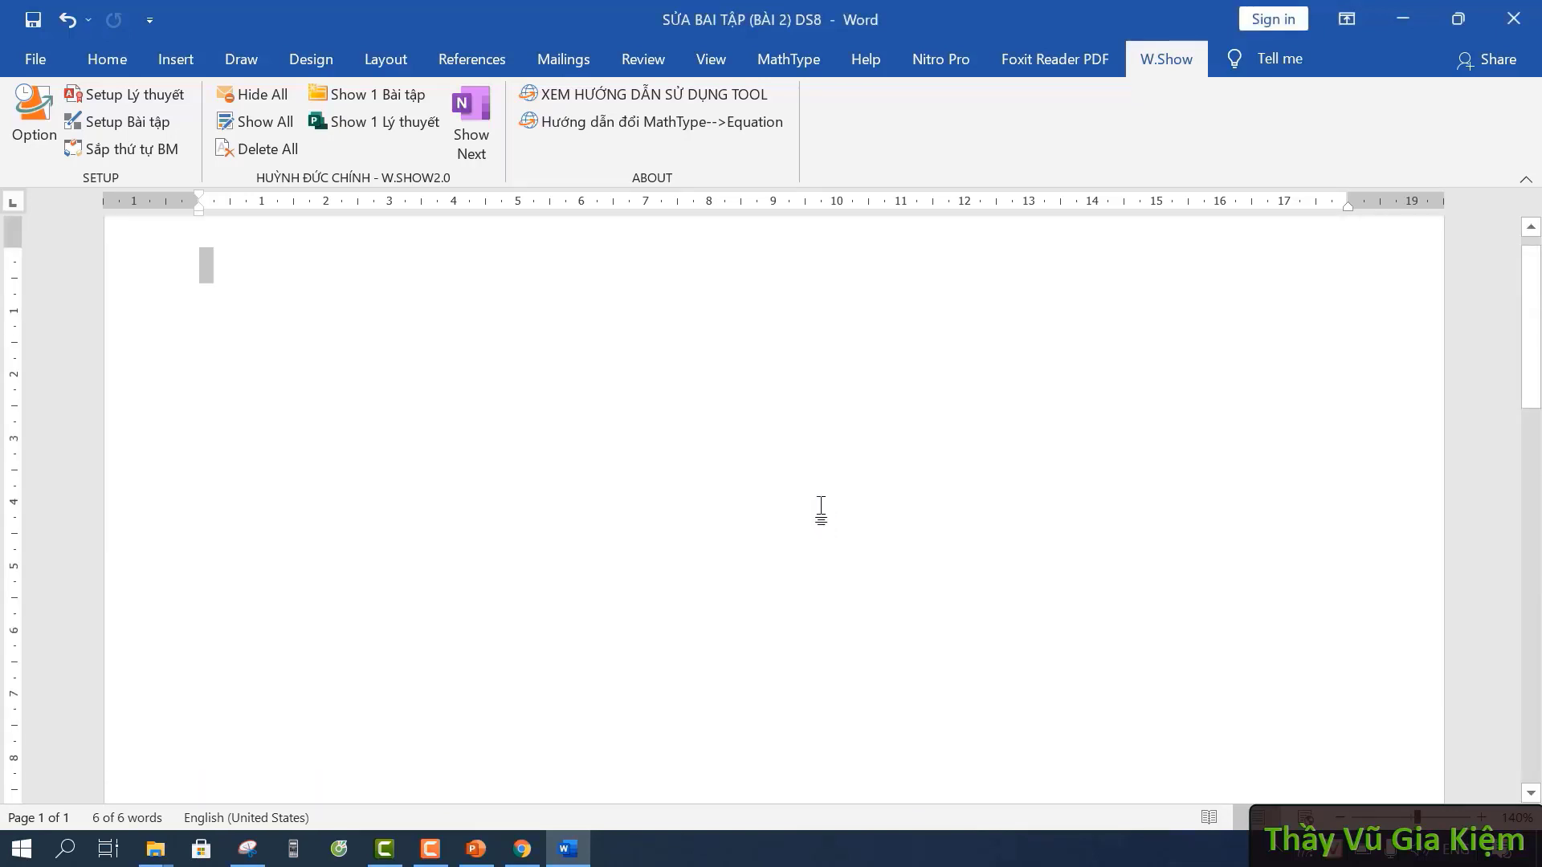
left_click(273, 304)
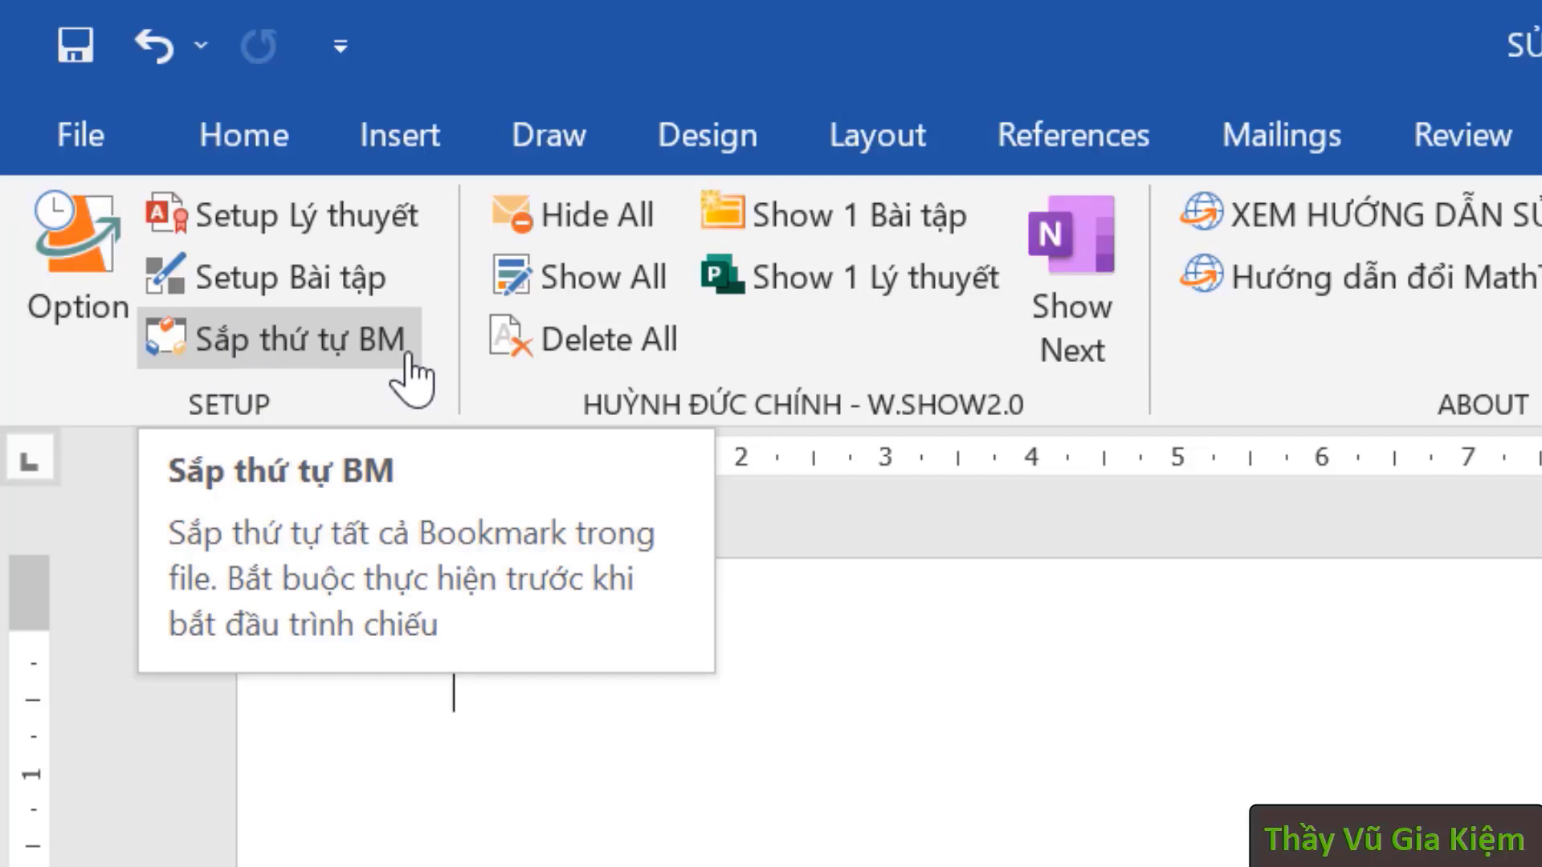
- Run Sắp thứ tự BM to order the 25 bookmarks and confirm the Xong!25 message
left_click(363, 365)
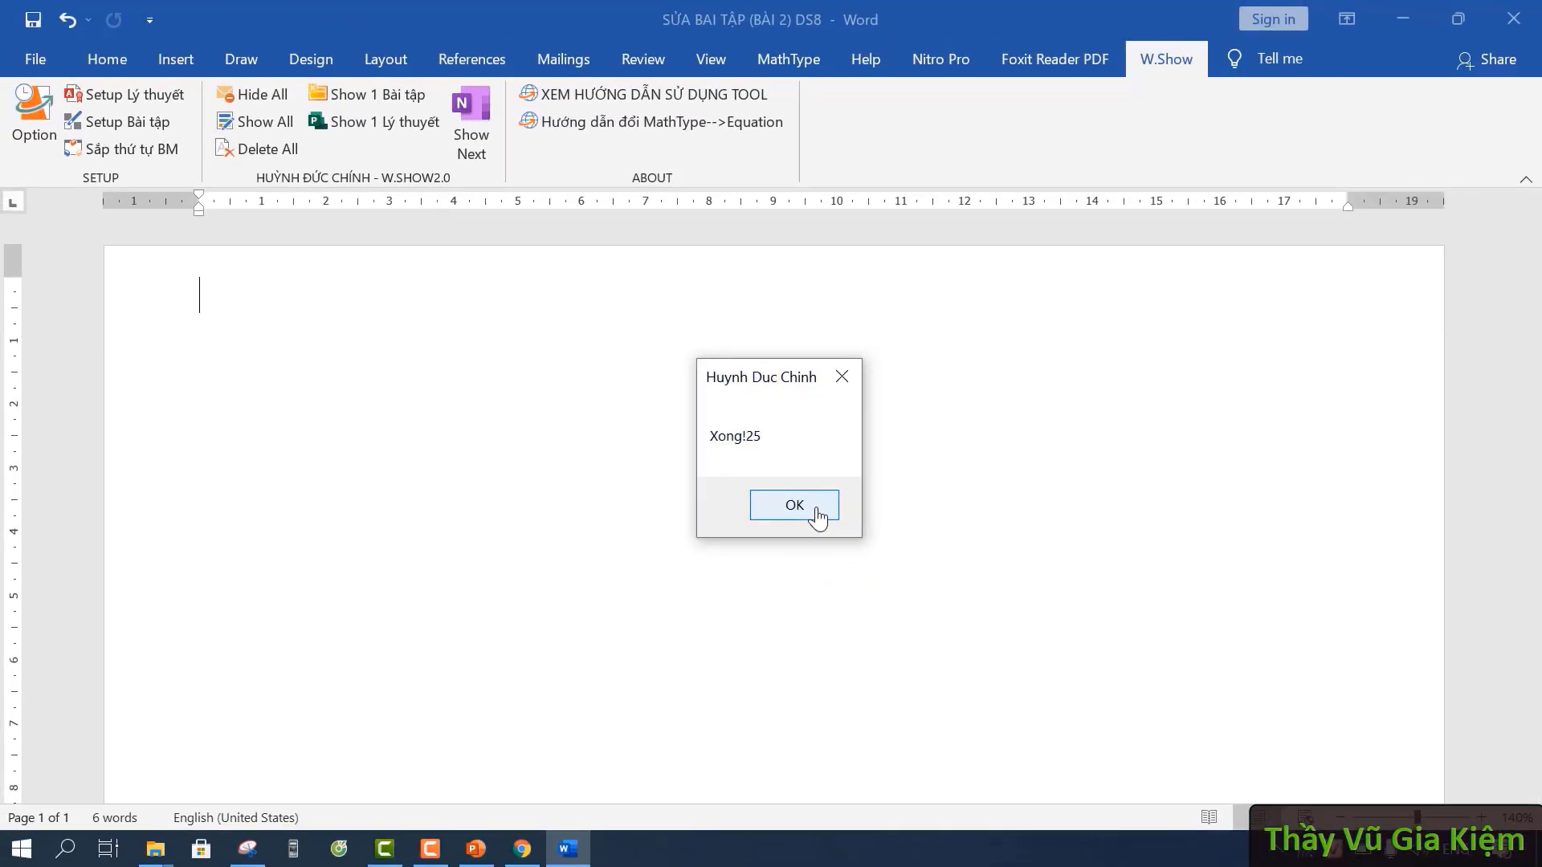
left_click(816, 509)
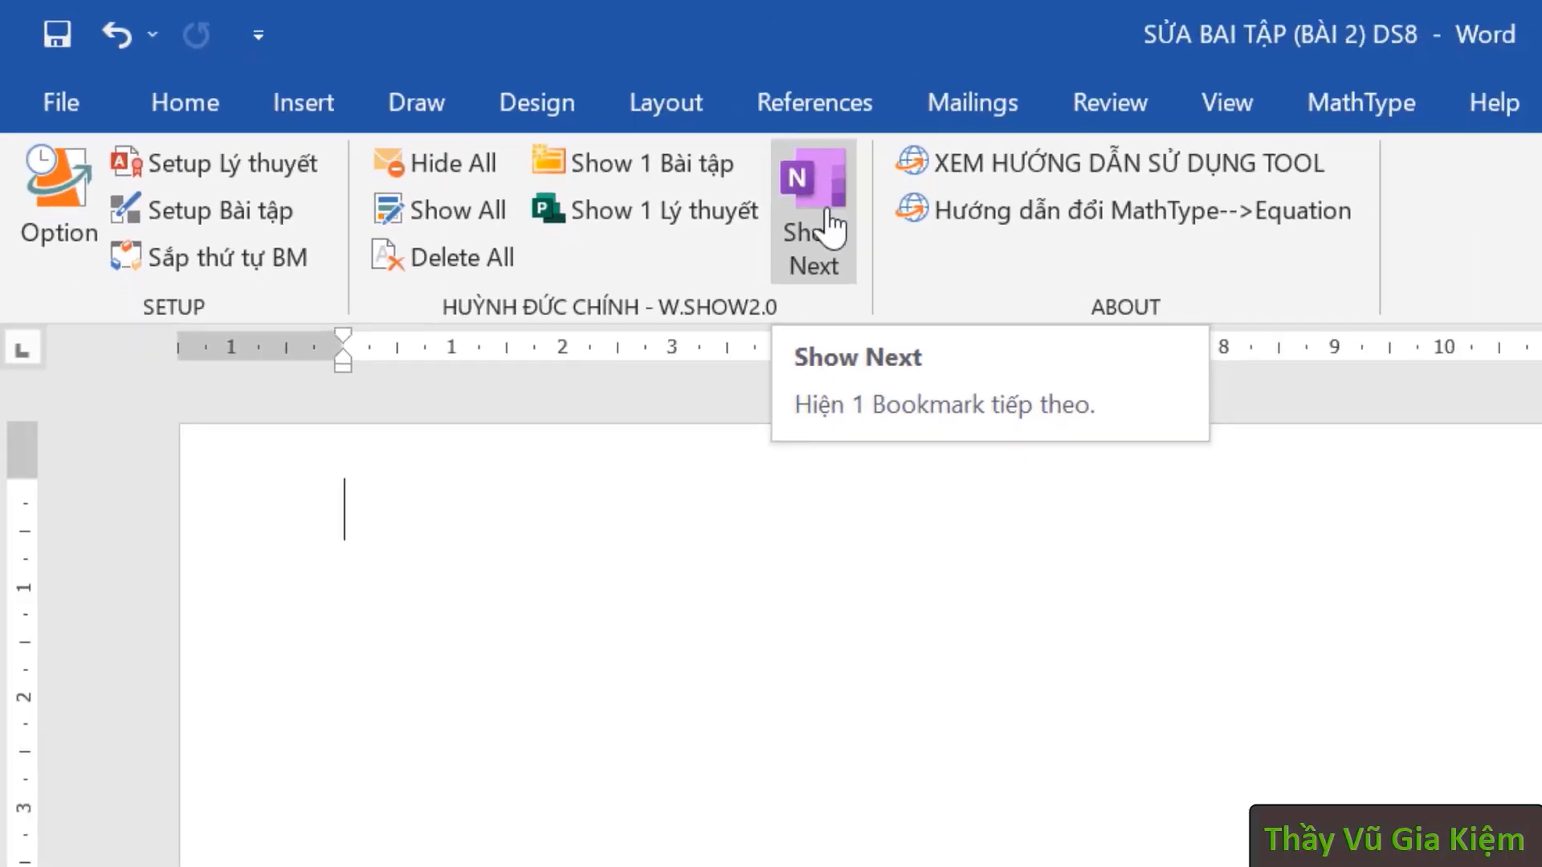
- Reveal the ĐẠI SỐ 8 banner, BÀI 2 heading and Bài 7 parts a) and b)
left_click(477, 116)
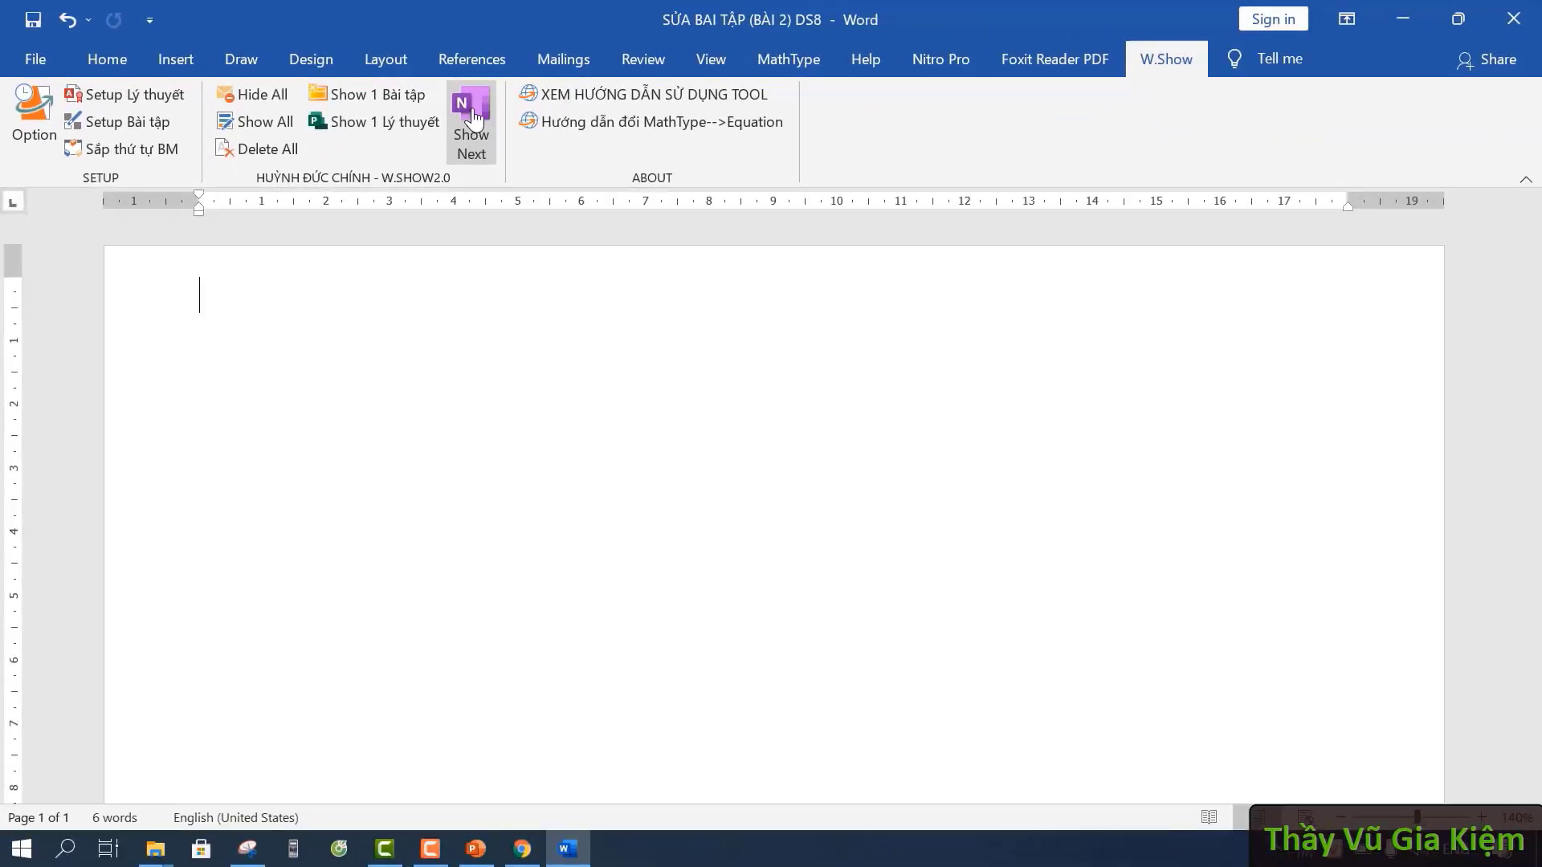
left_click(474, 119)
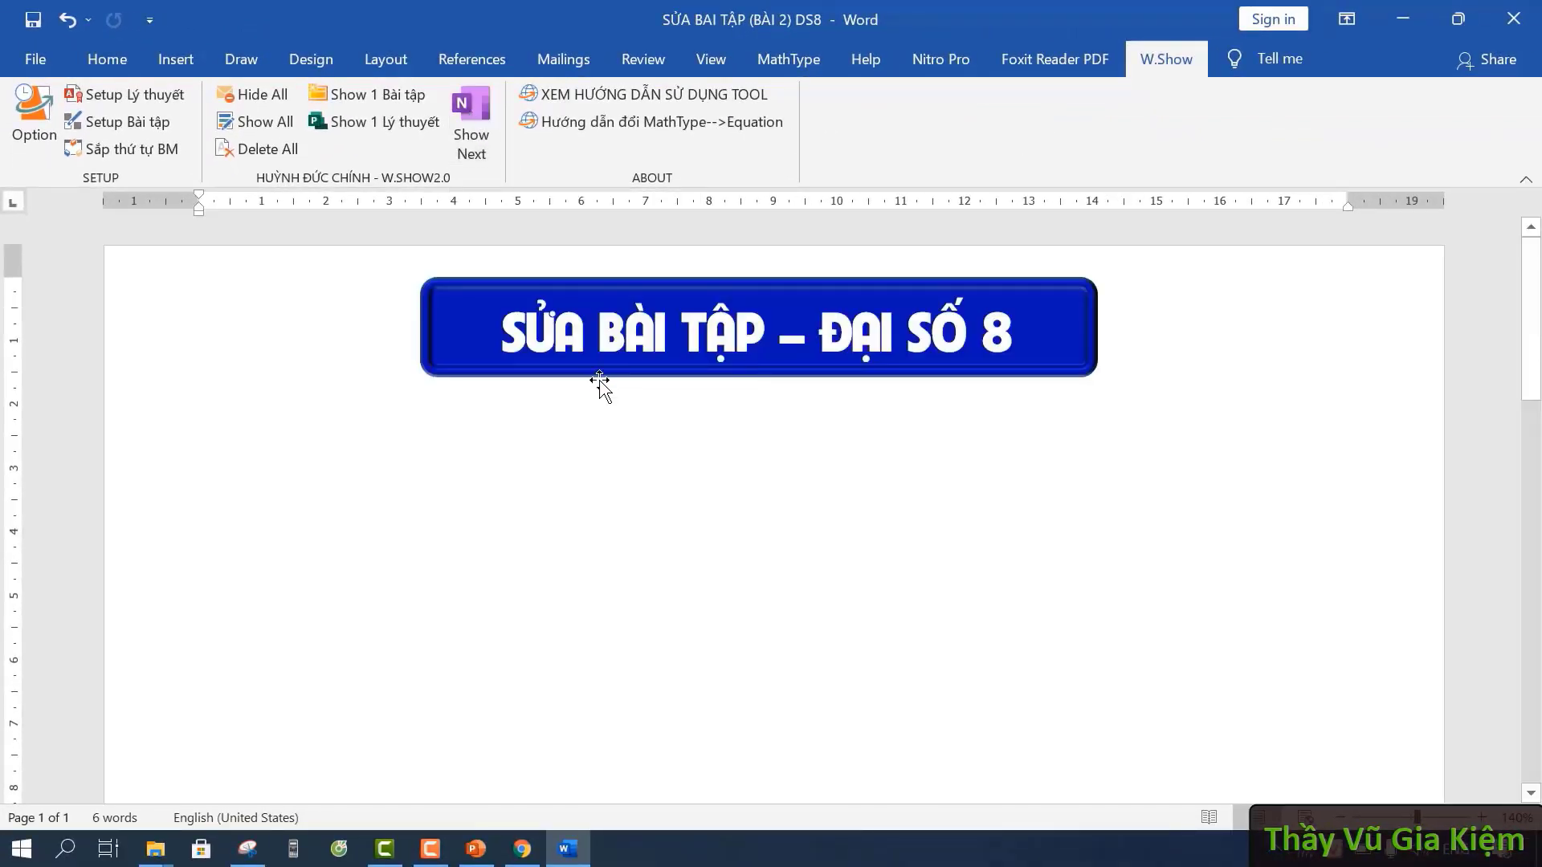
left_click(477, 119)
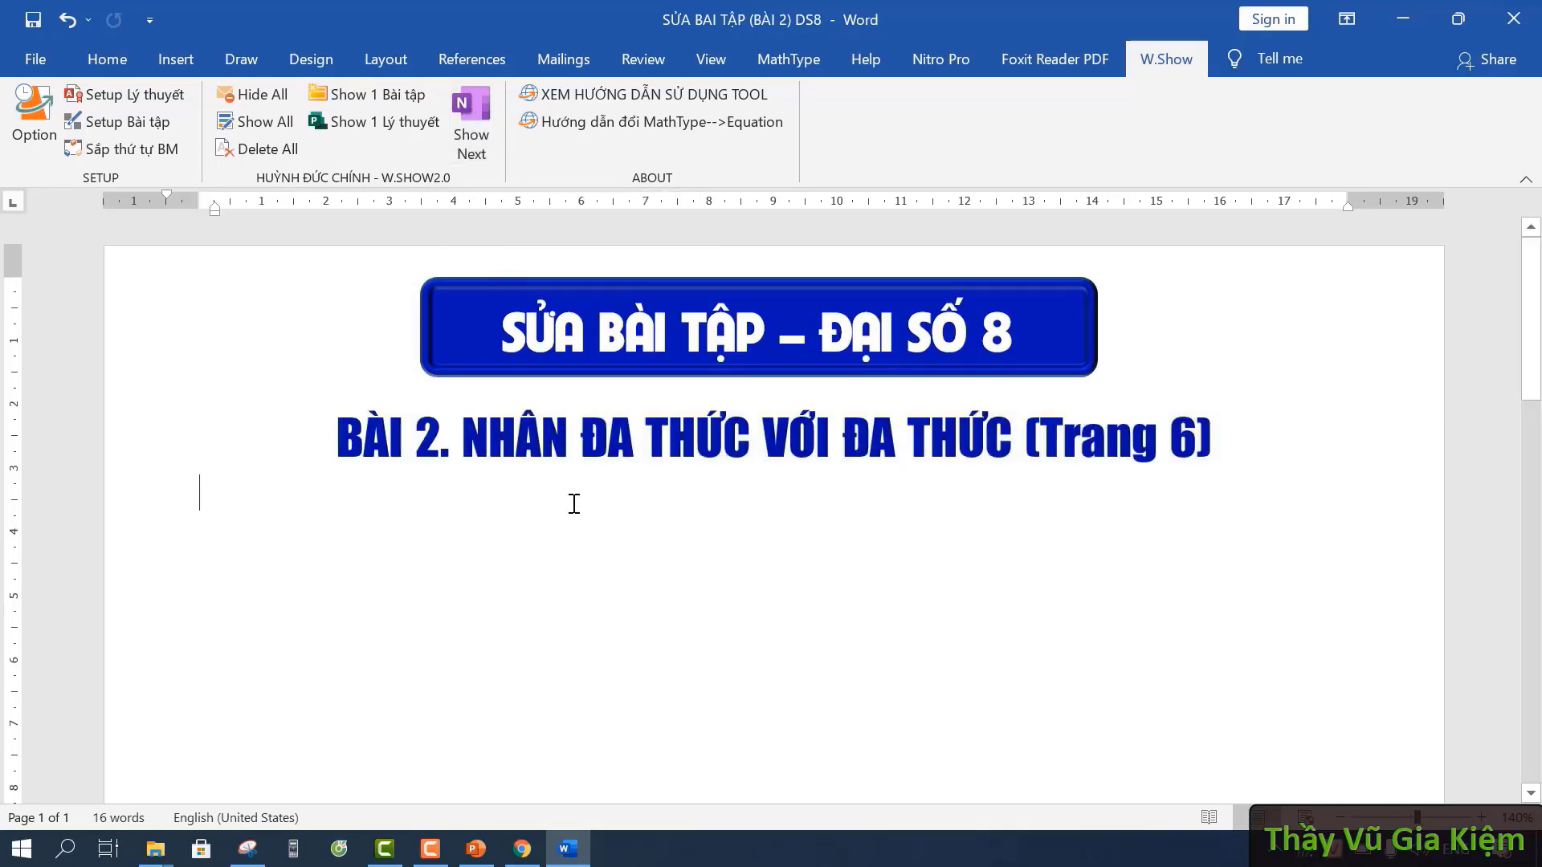
left_click(474, 120)
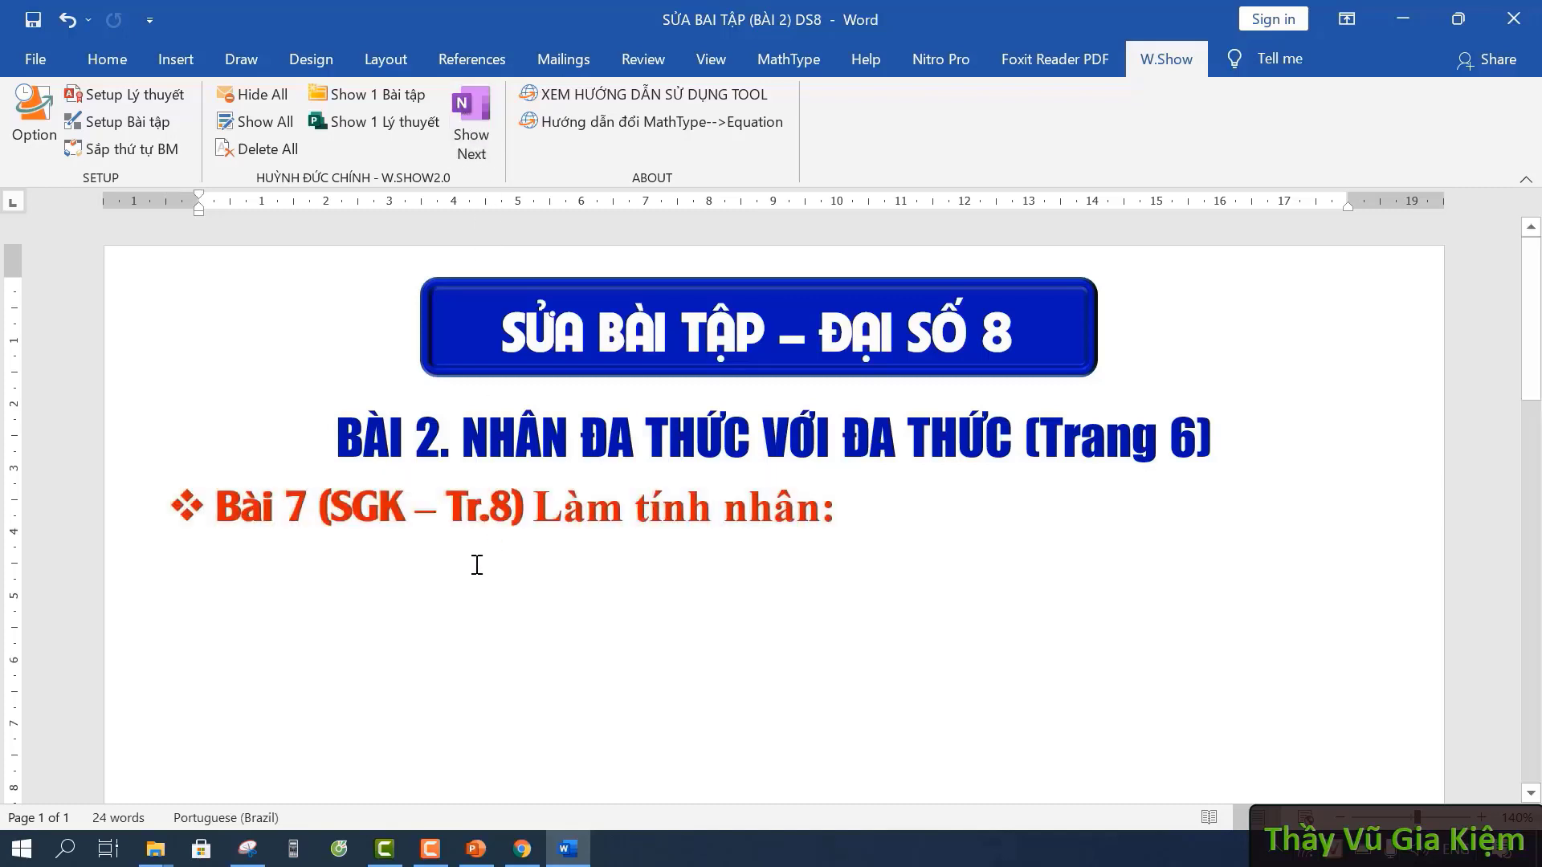
left_click(485, 133)
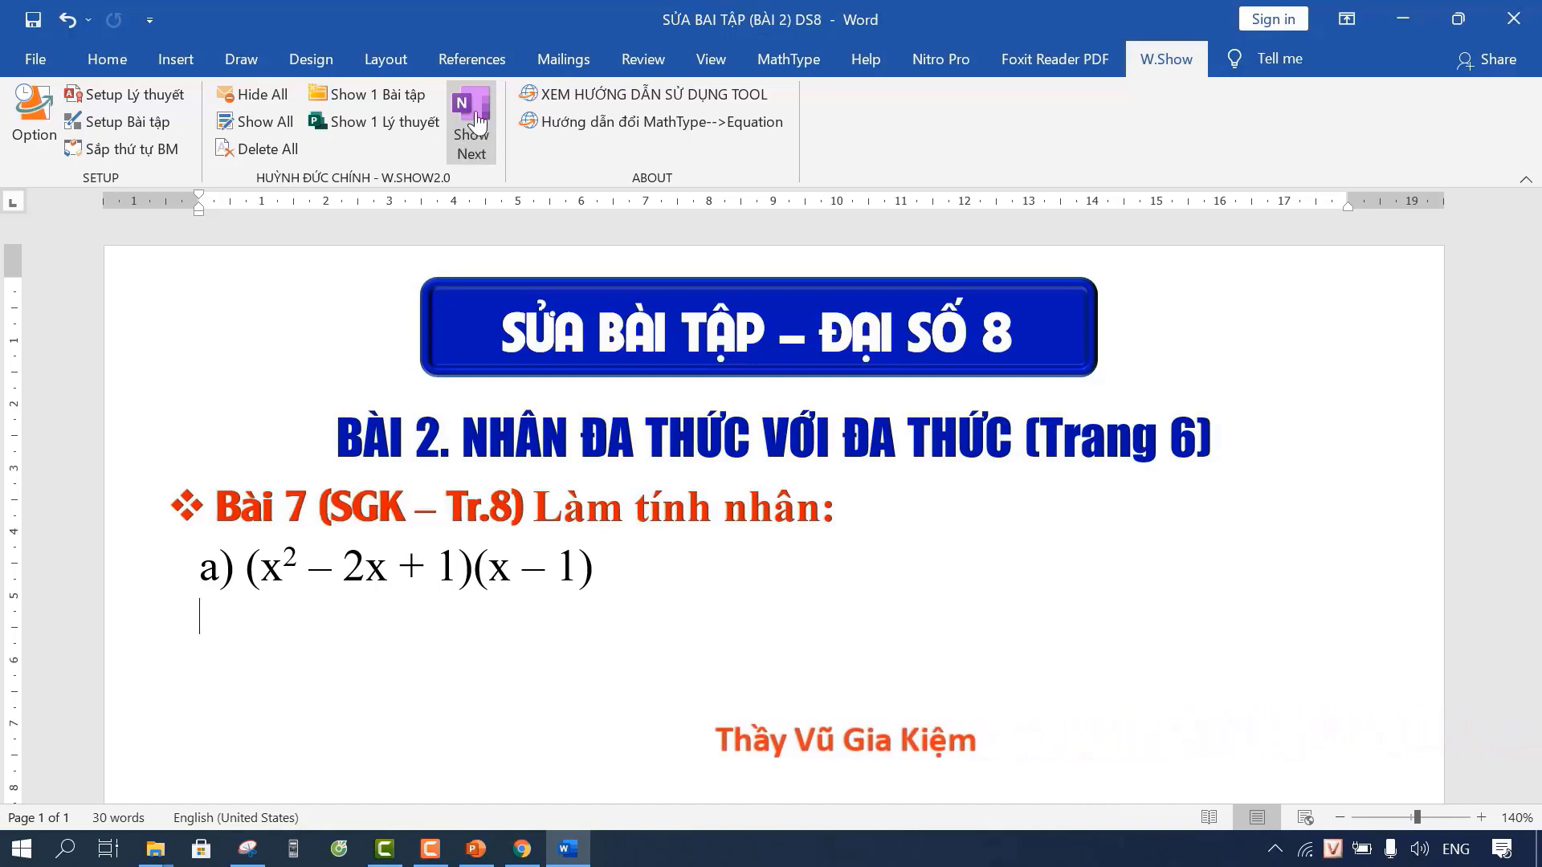
left_click(476, 121)
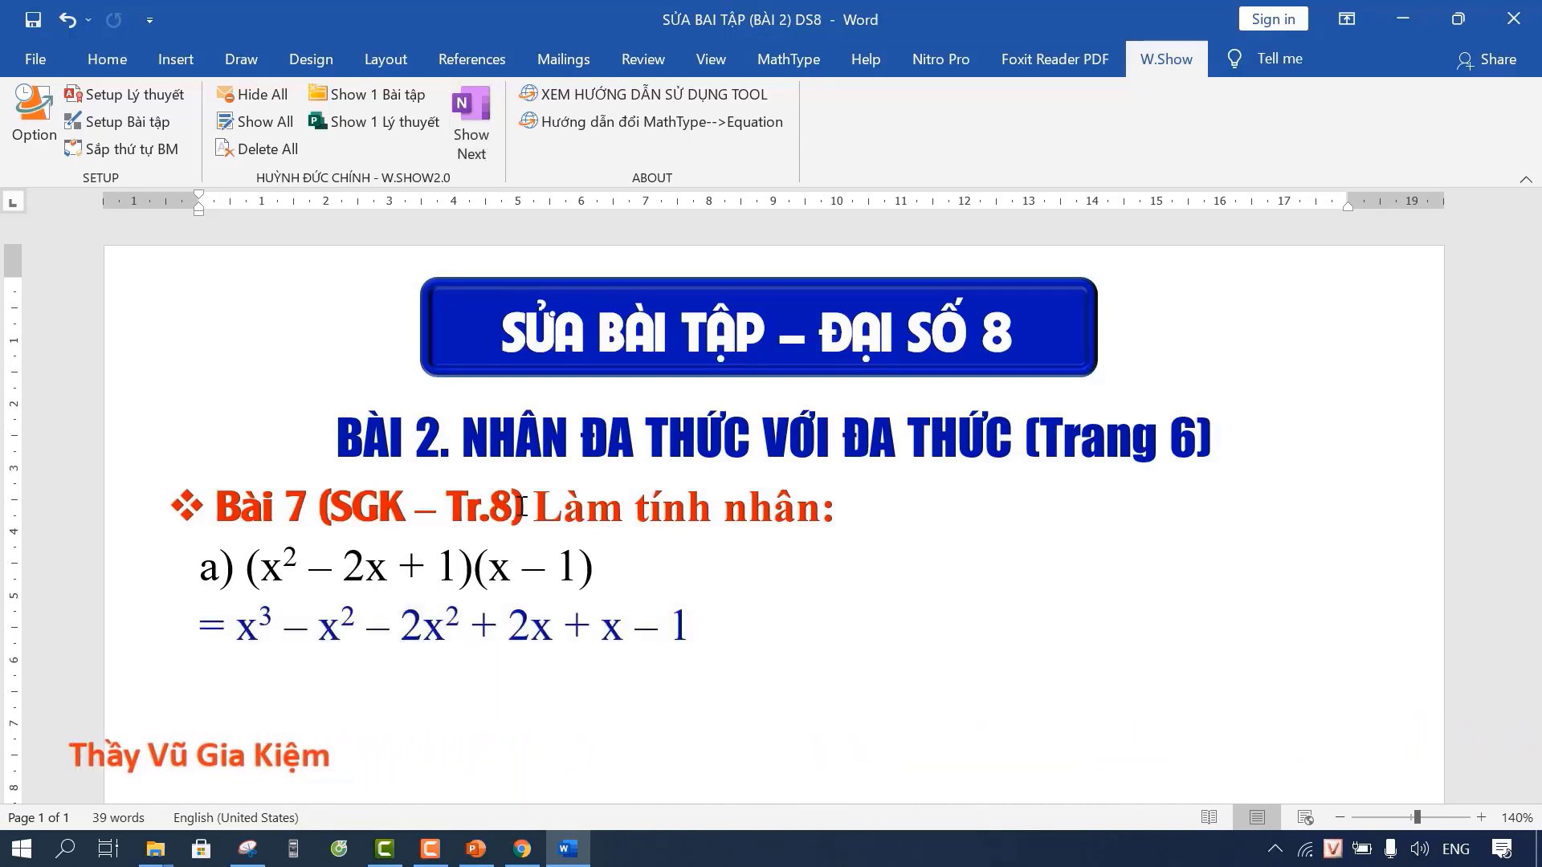
left_click(475, 108)
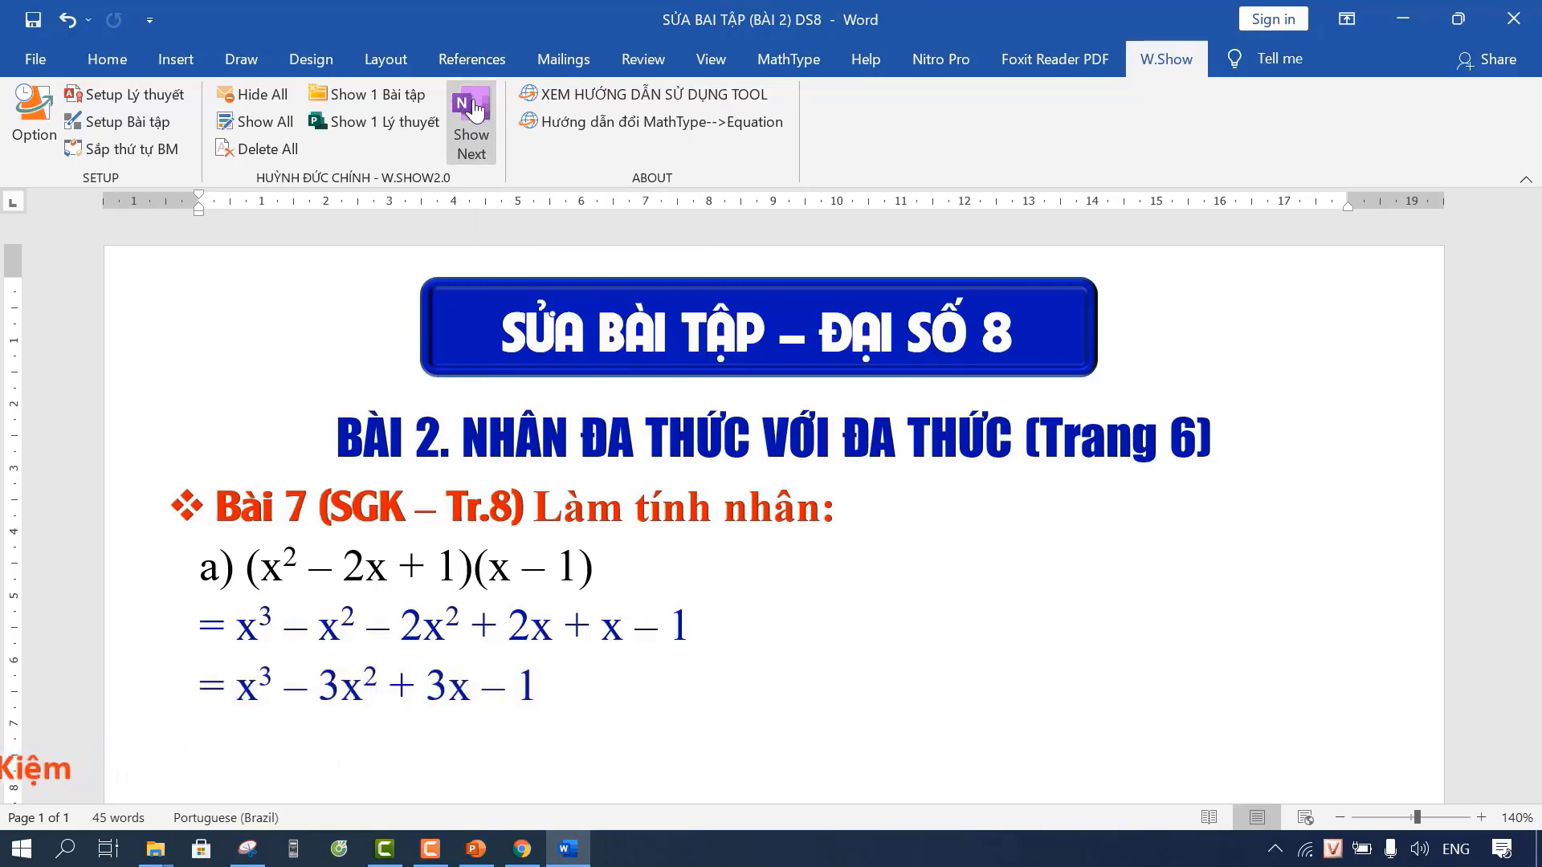
left_click(475, 108)
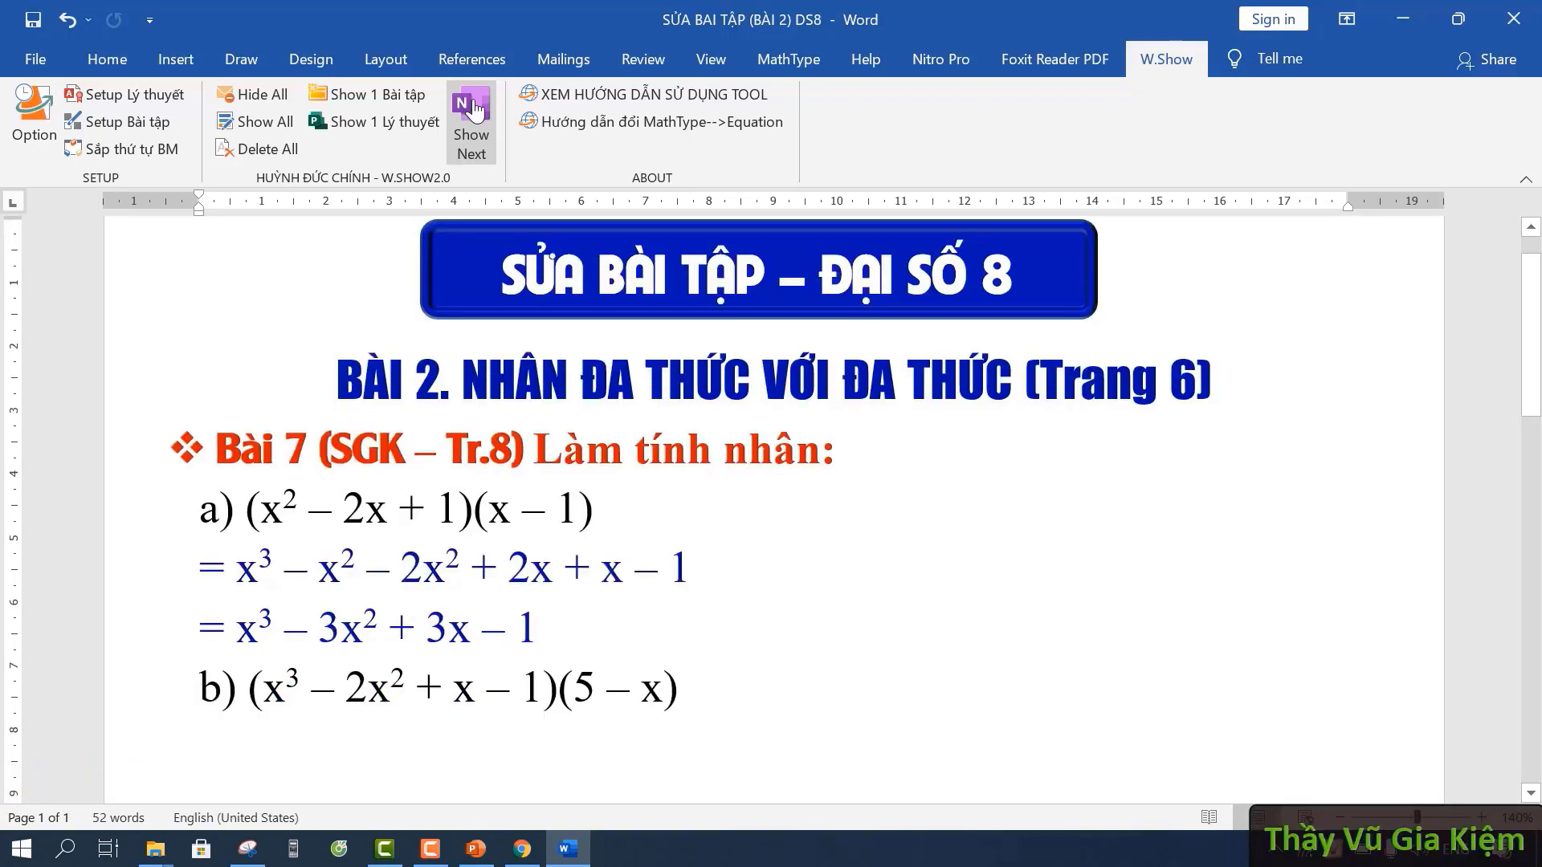
left_click(475, 108)
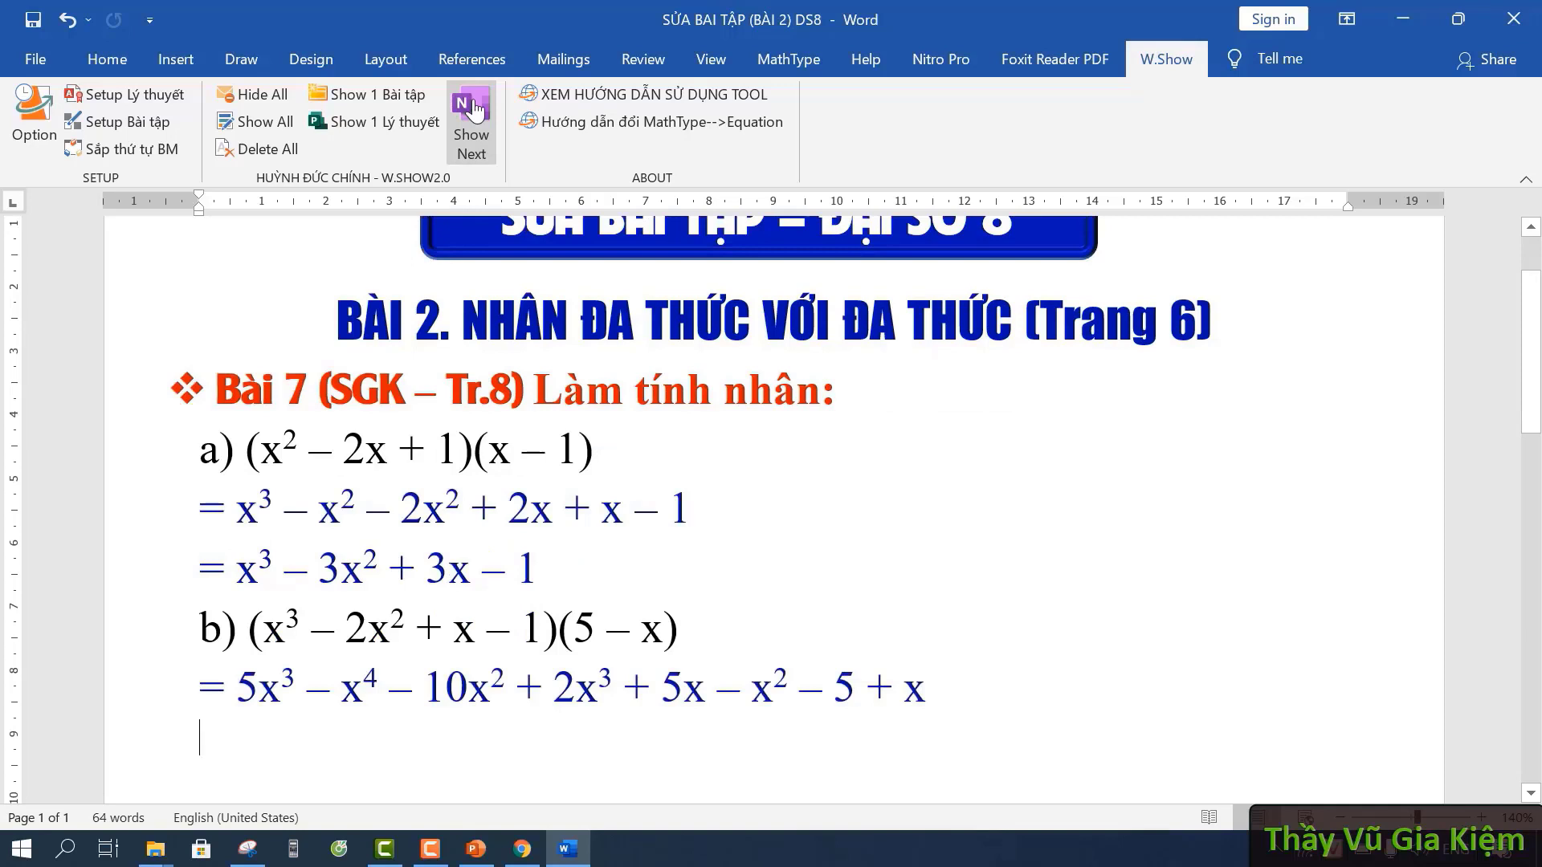
left_click(475, 109)
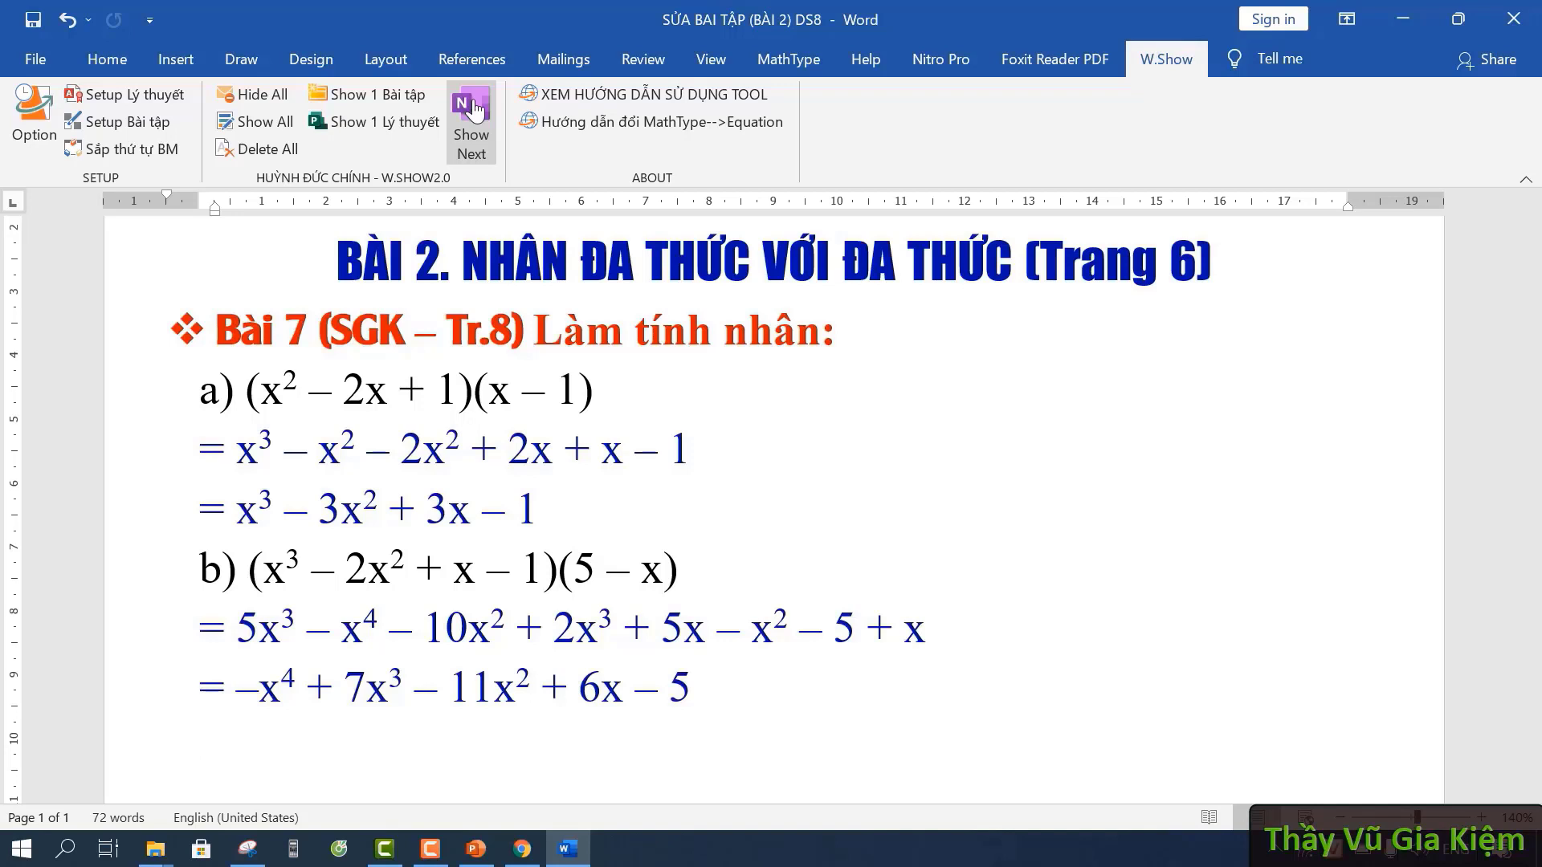
- Reveal Bài 8 through part b), ending at the final result = x³ + y³
left_click(473, 108)
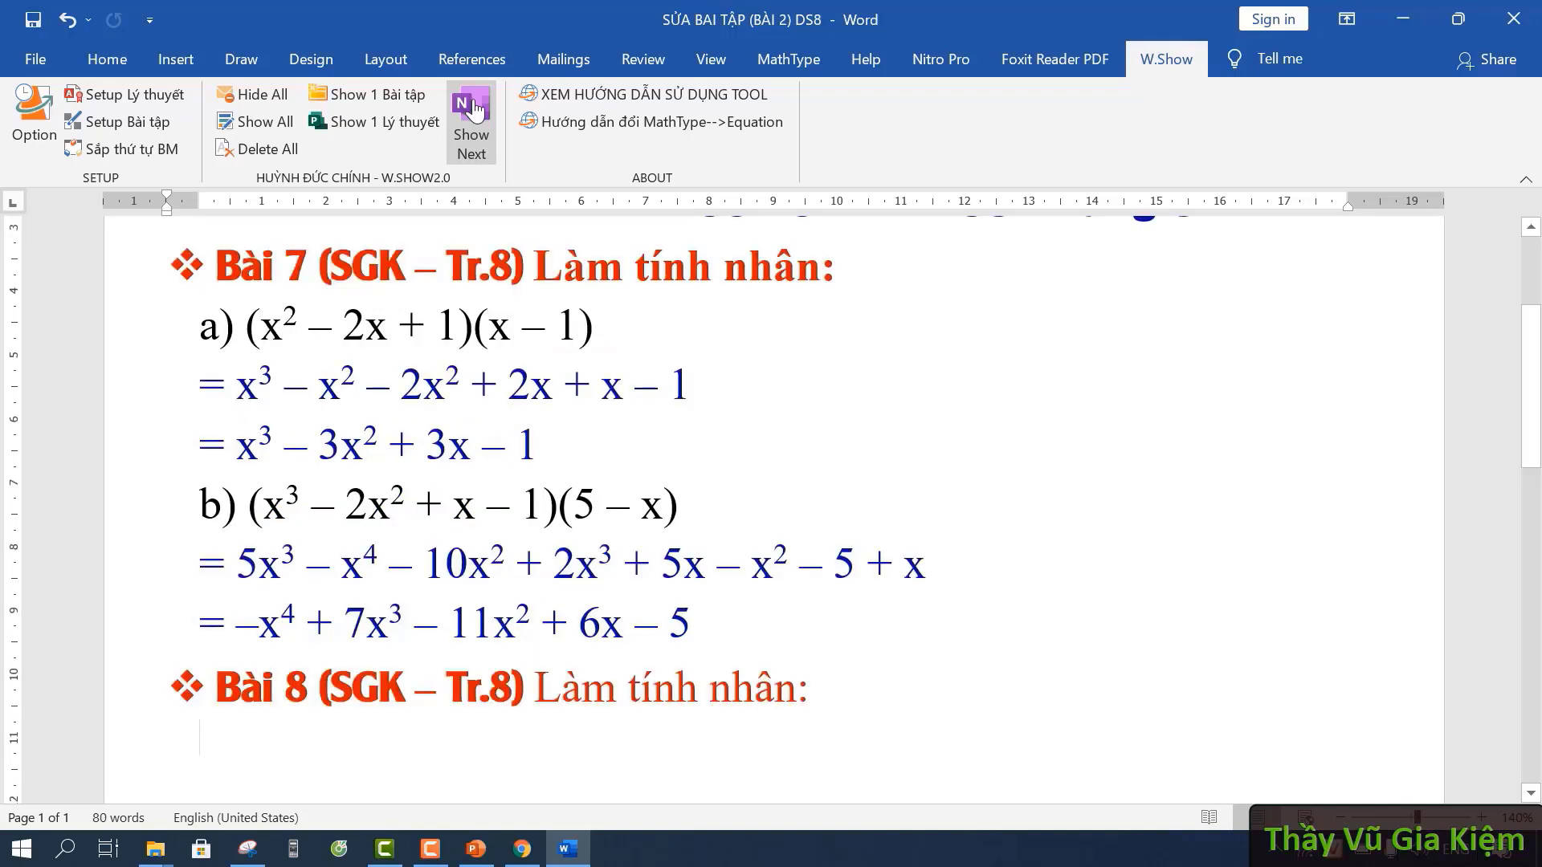
left_click(474, 109)
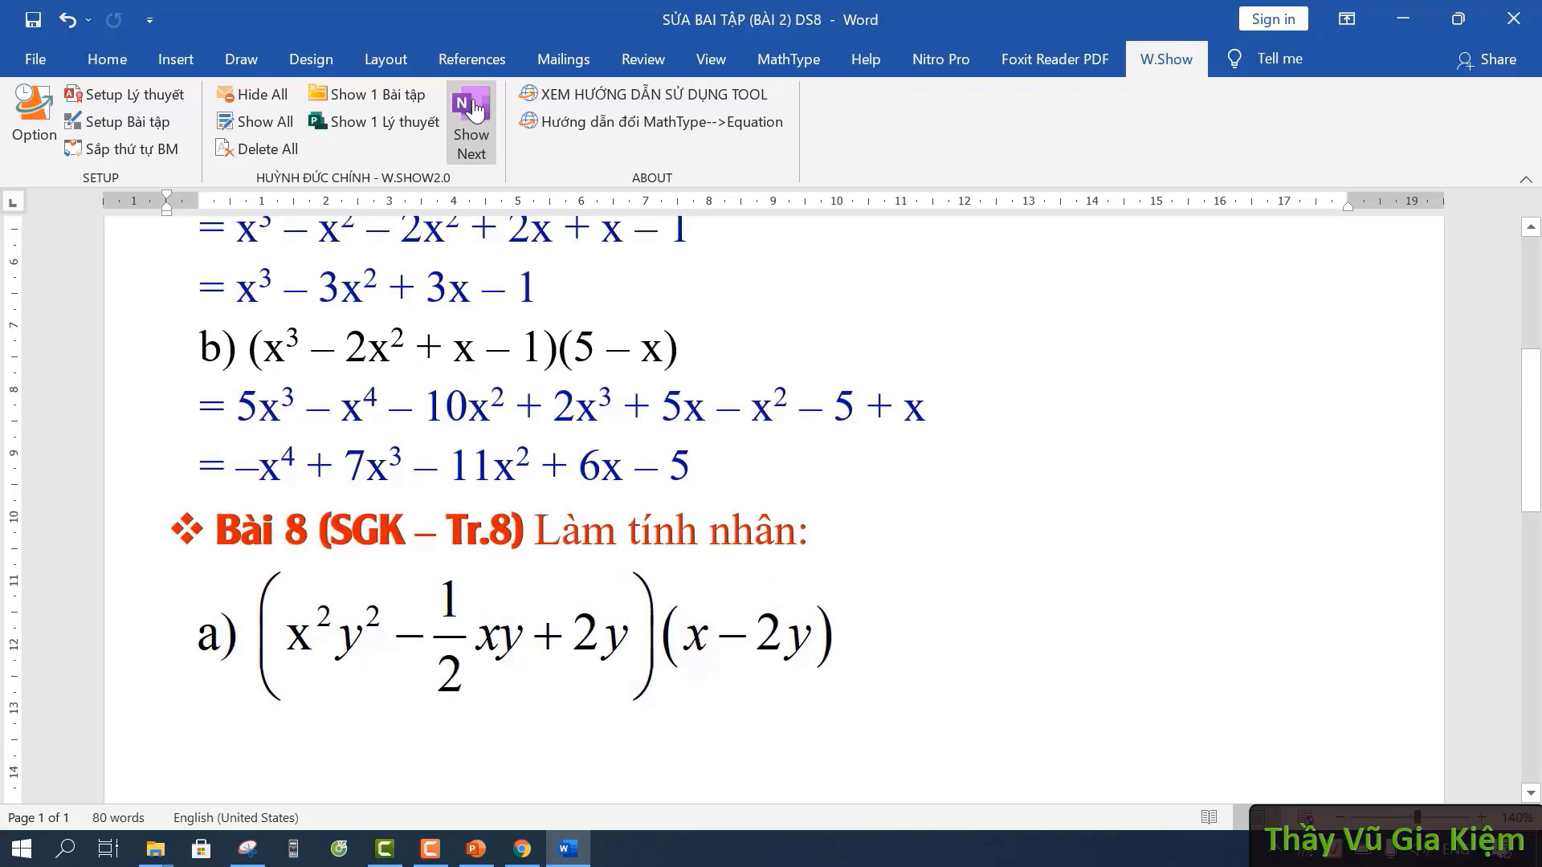
left_click(474, 109)
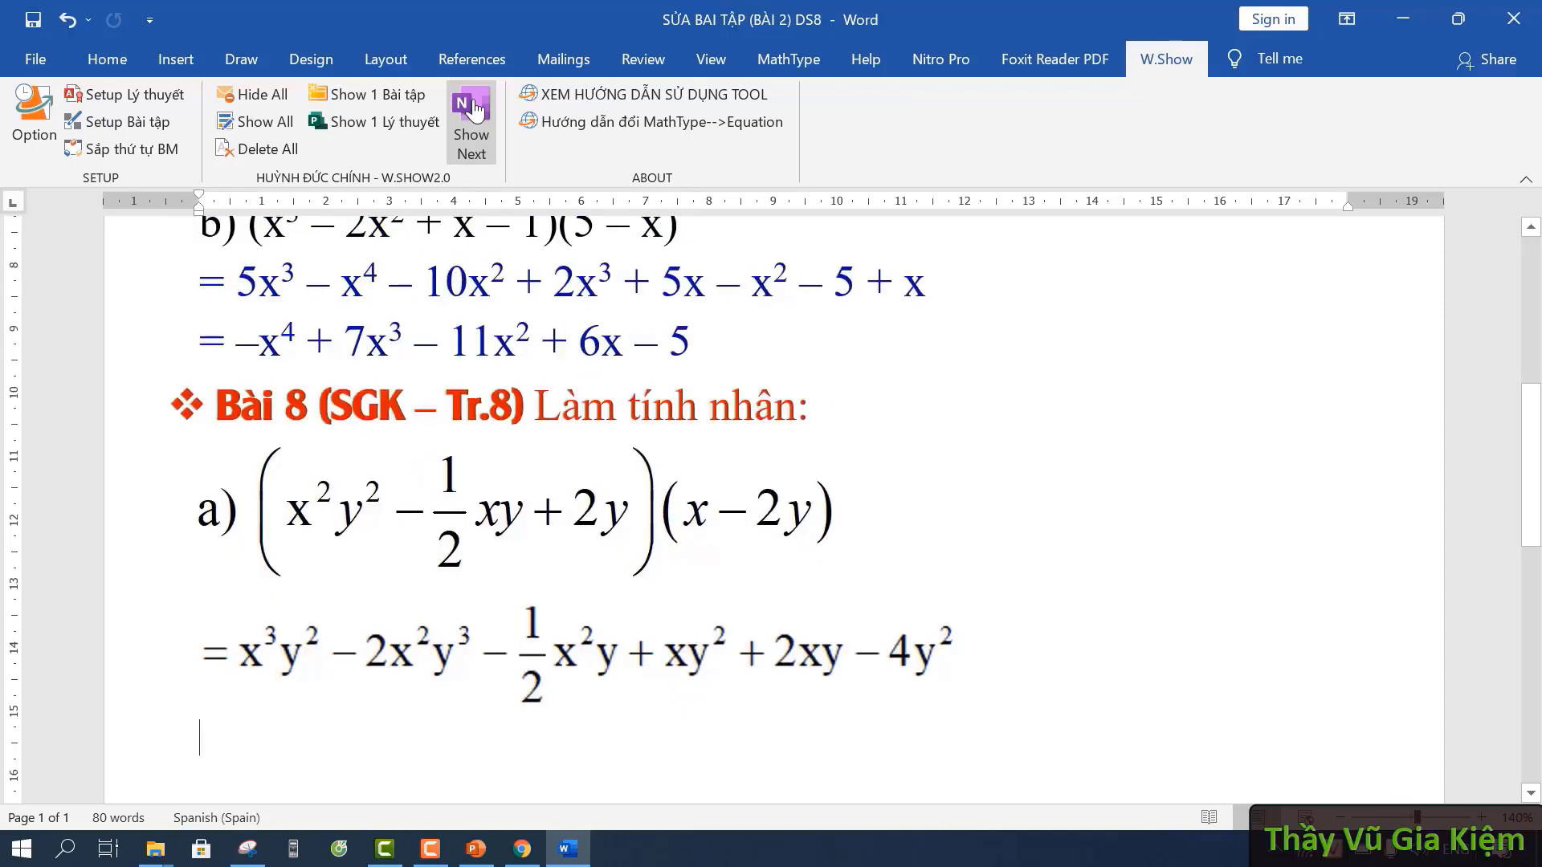
left_click(473, 108)
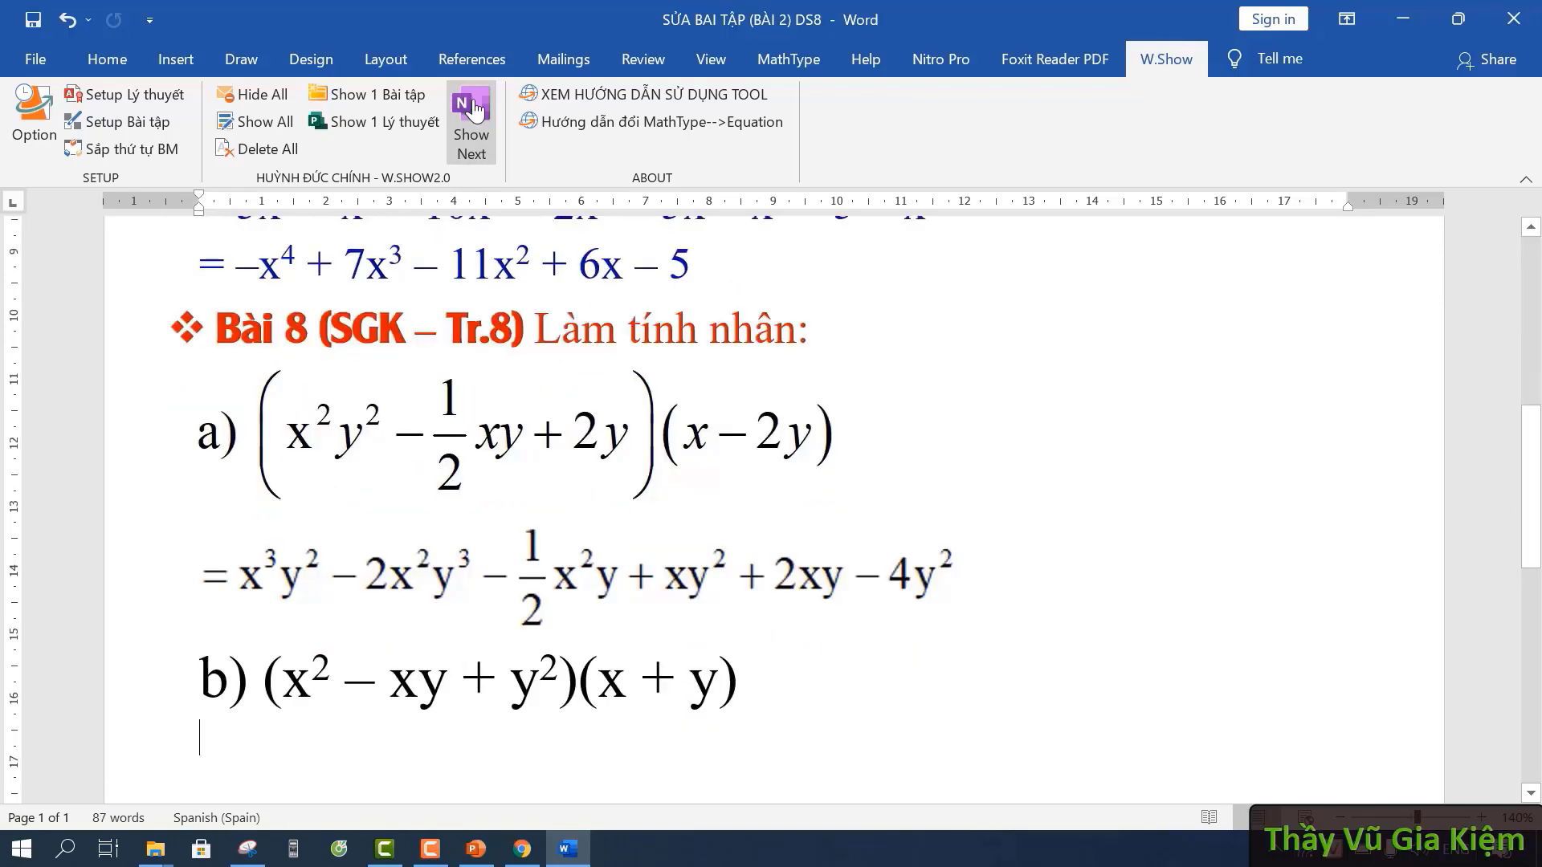
left_click(474, 108)
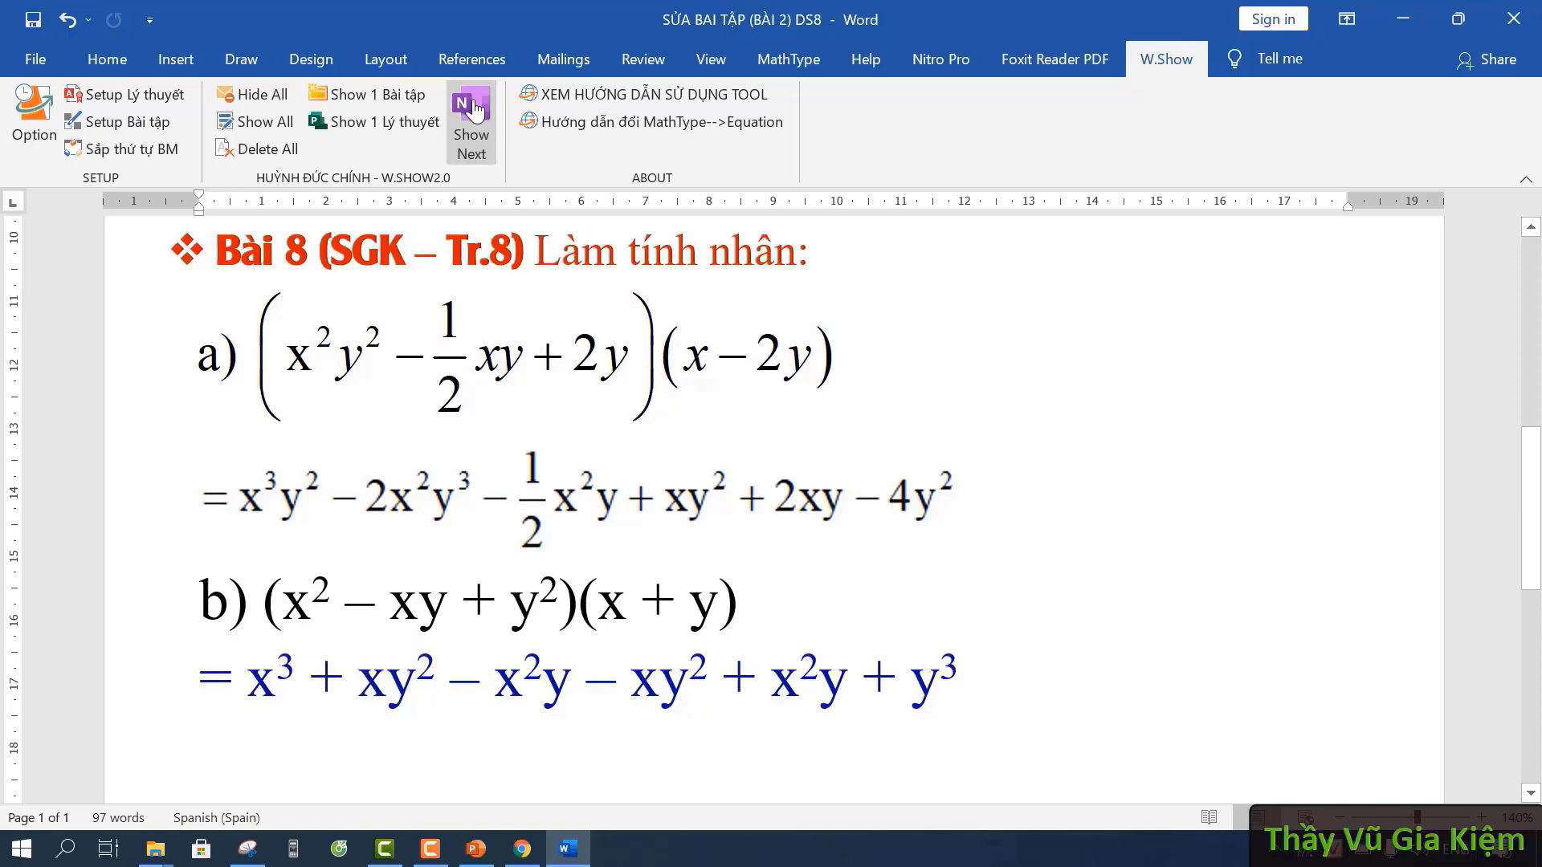
left_click(473, 109)
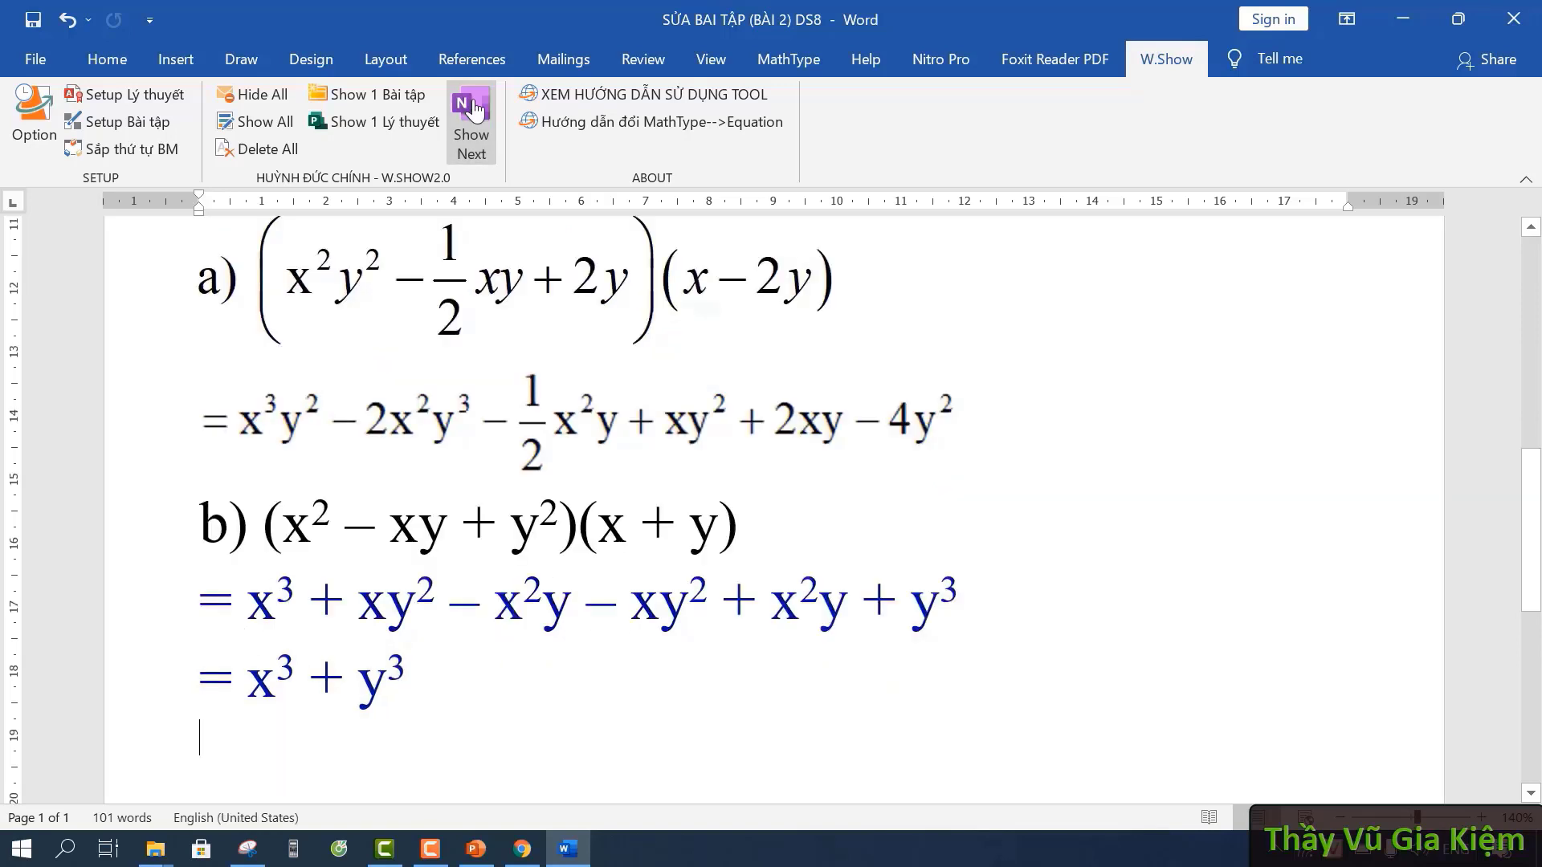
left_click(351, 676)
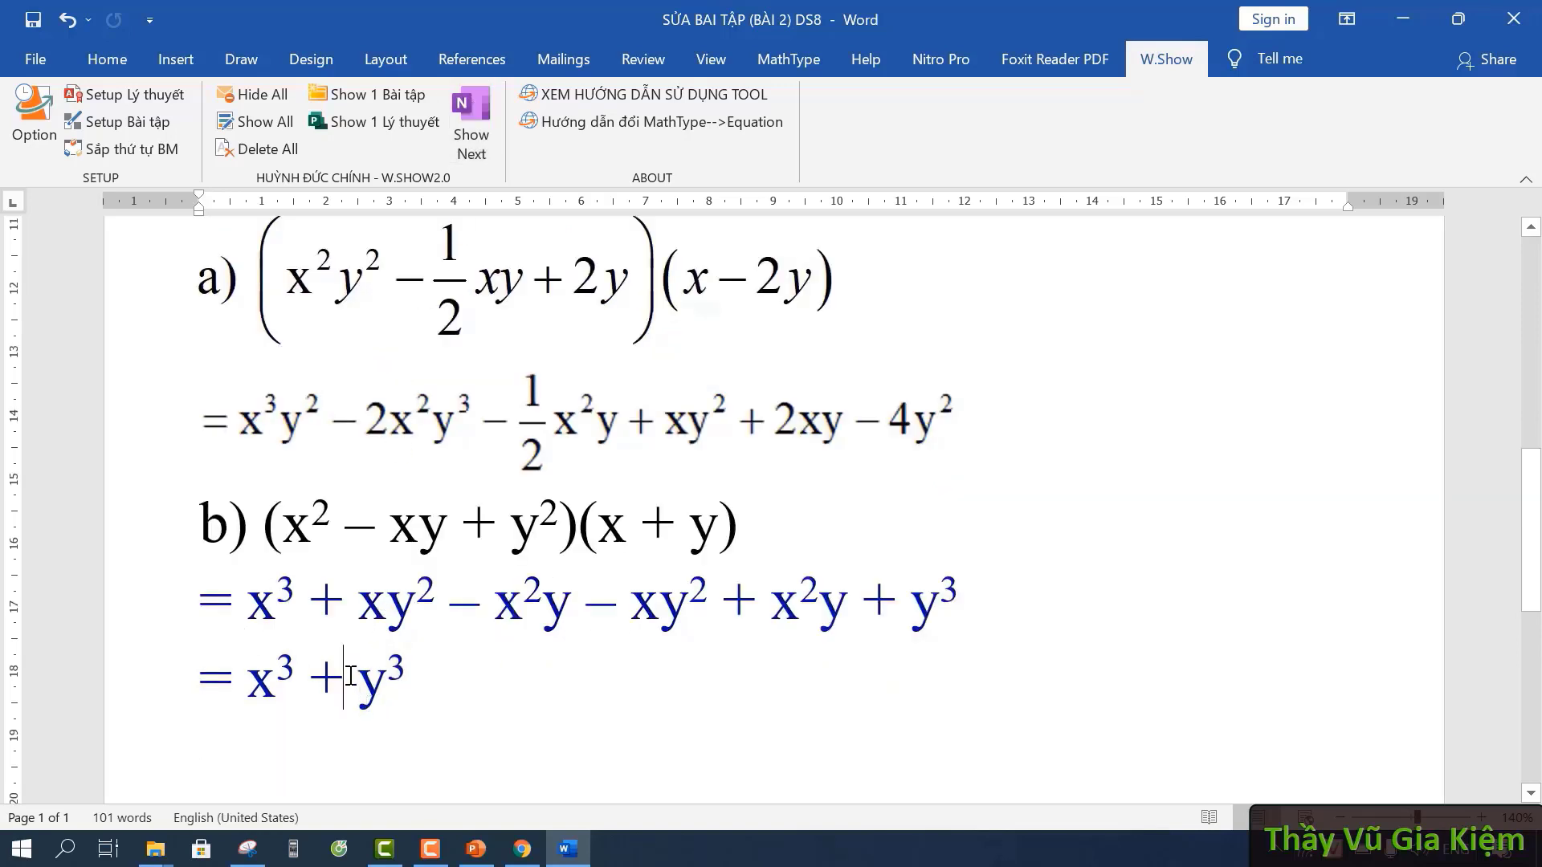
mouse_move(387, 675)
left_mouse_down()
mouse_move(401, 674)
mouse_move(362, 682)
mouse_move(379, 686)
left_mouse_up()
type("z")
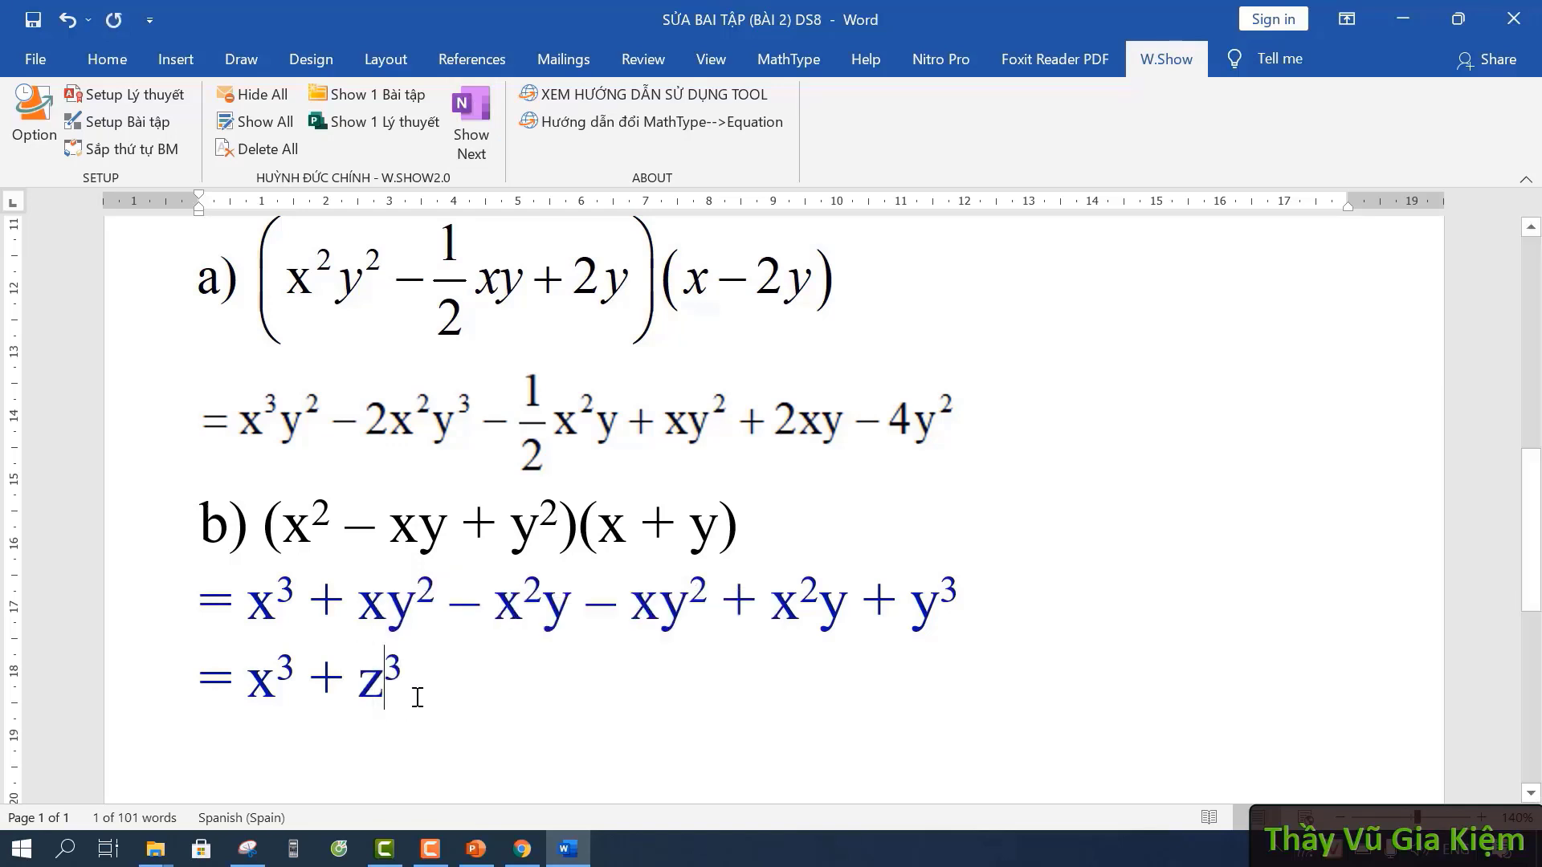
left_click(414, 688)
mouse_move(359, 683)
left_mouse_down()
mouse_move(383, 684)
mouse_move(358, 684)
left_mouse_up()
left_click(372, 684)
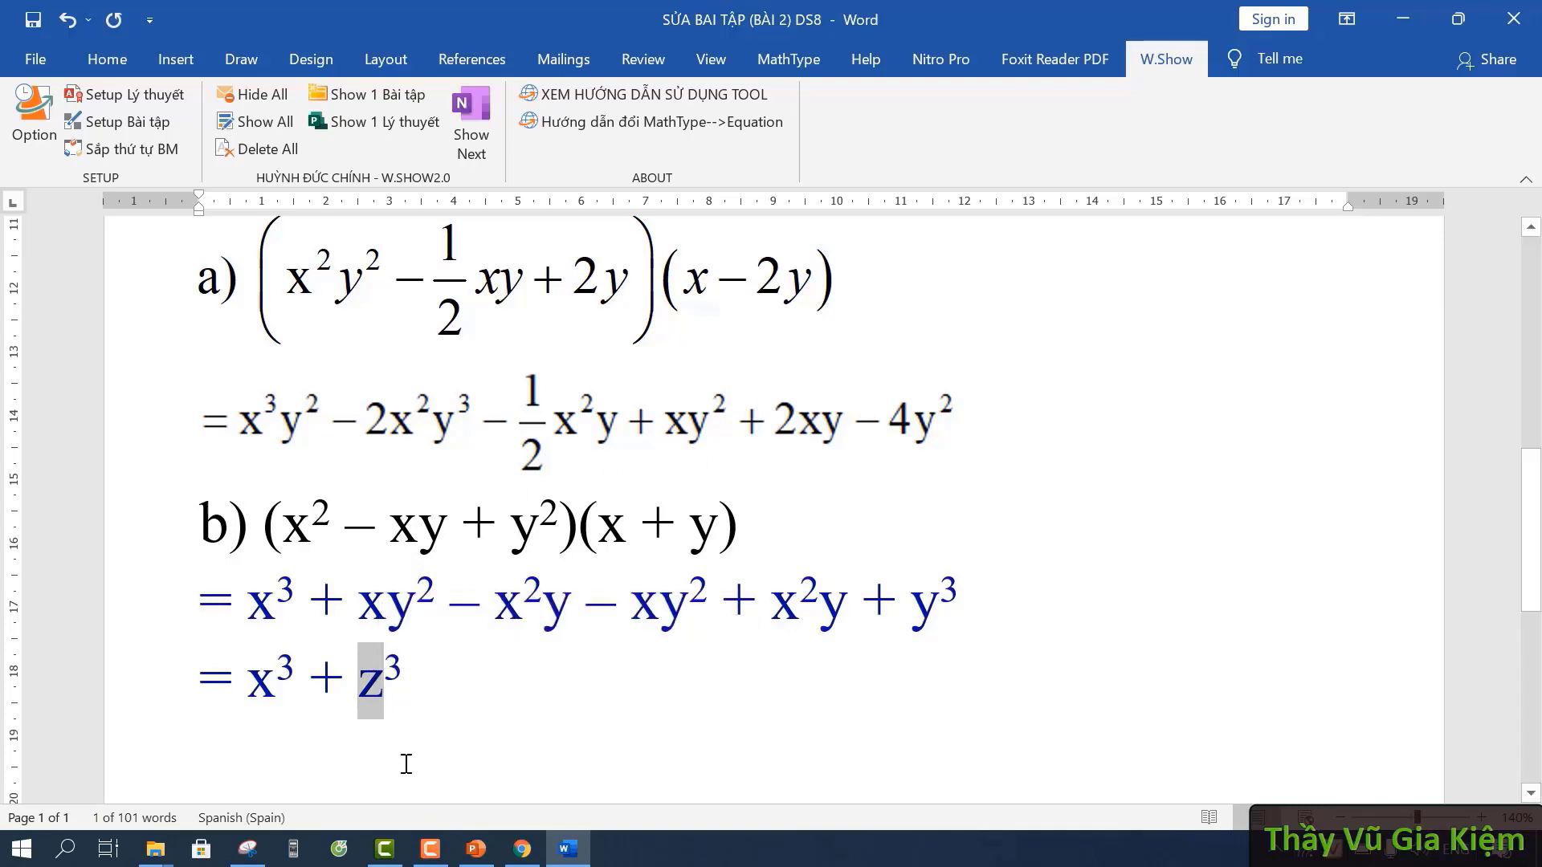
type("y")
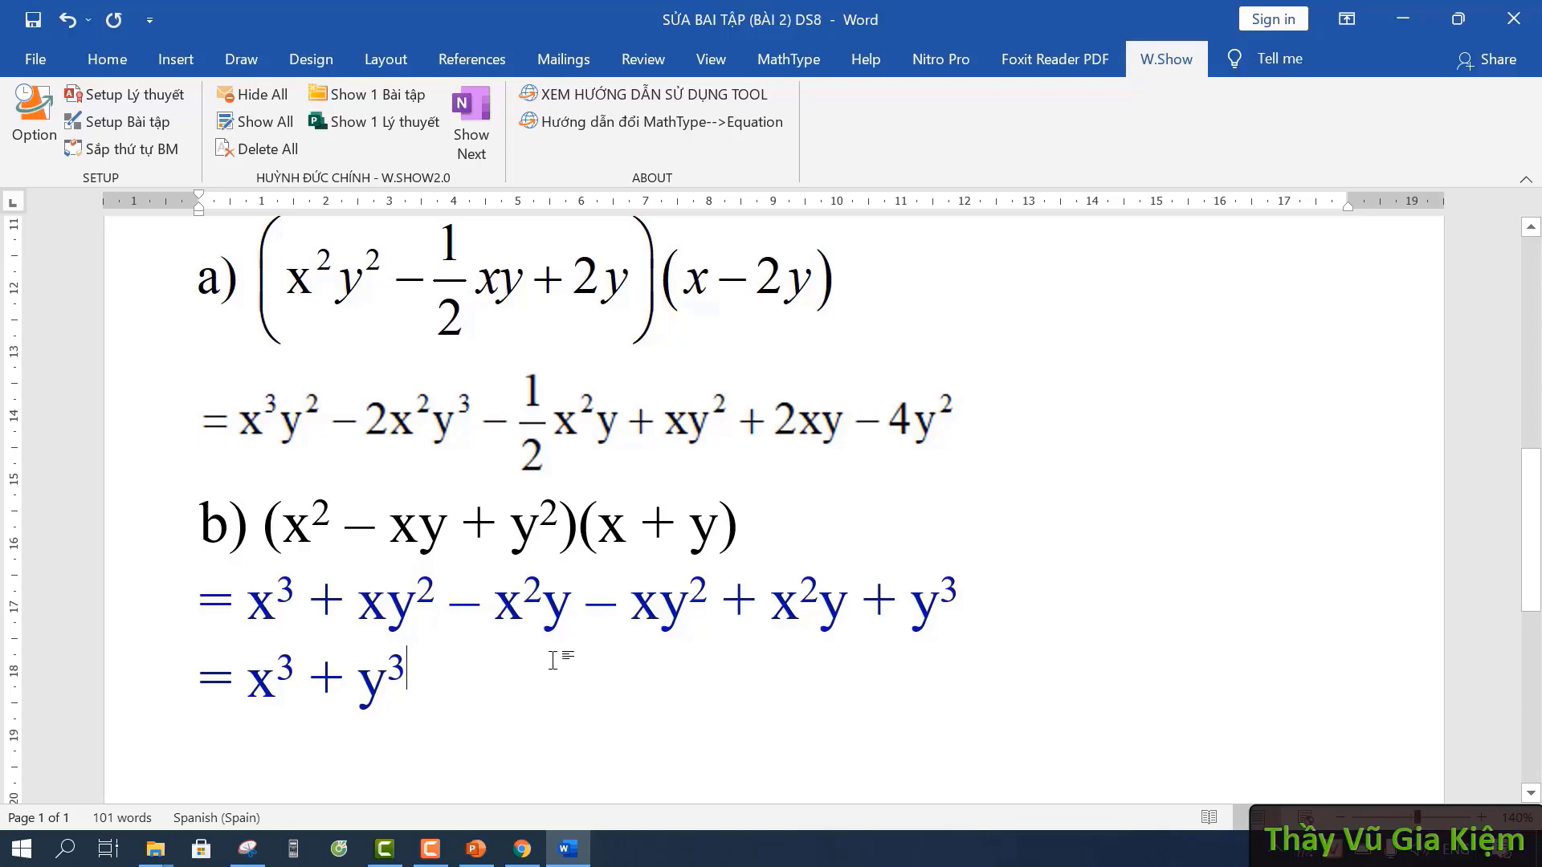
scroll(553, 660, "down", 1)
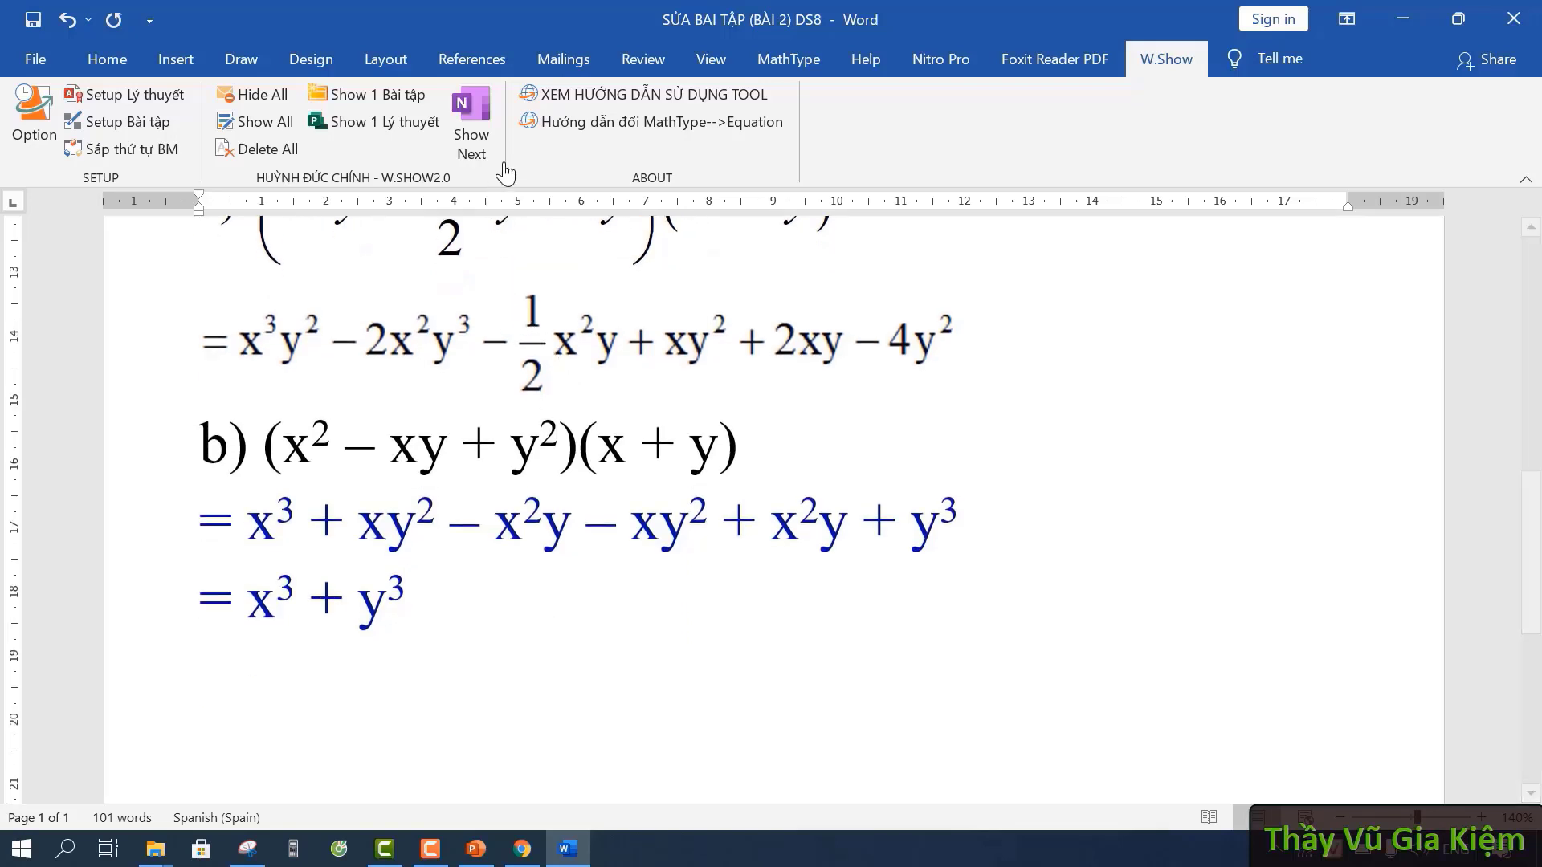
- Reveal the separators, HƯỚNG DẪN VỀ NHÀ heading and homework exercises 6, 12, 7, 8, 11, then return to the top
left_click(482, 116)
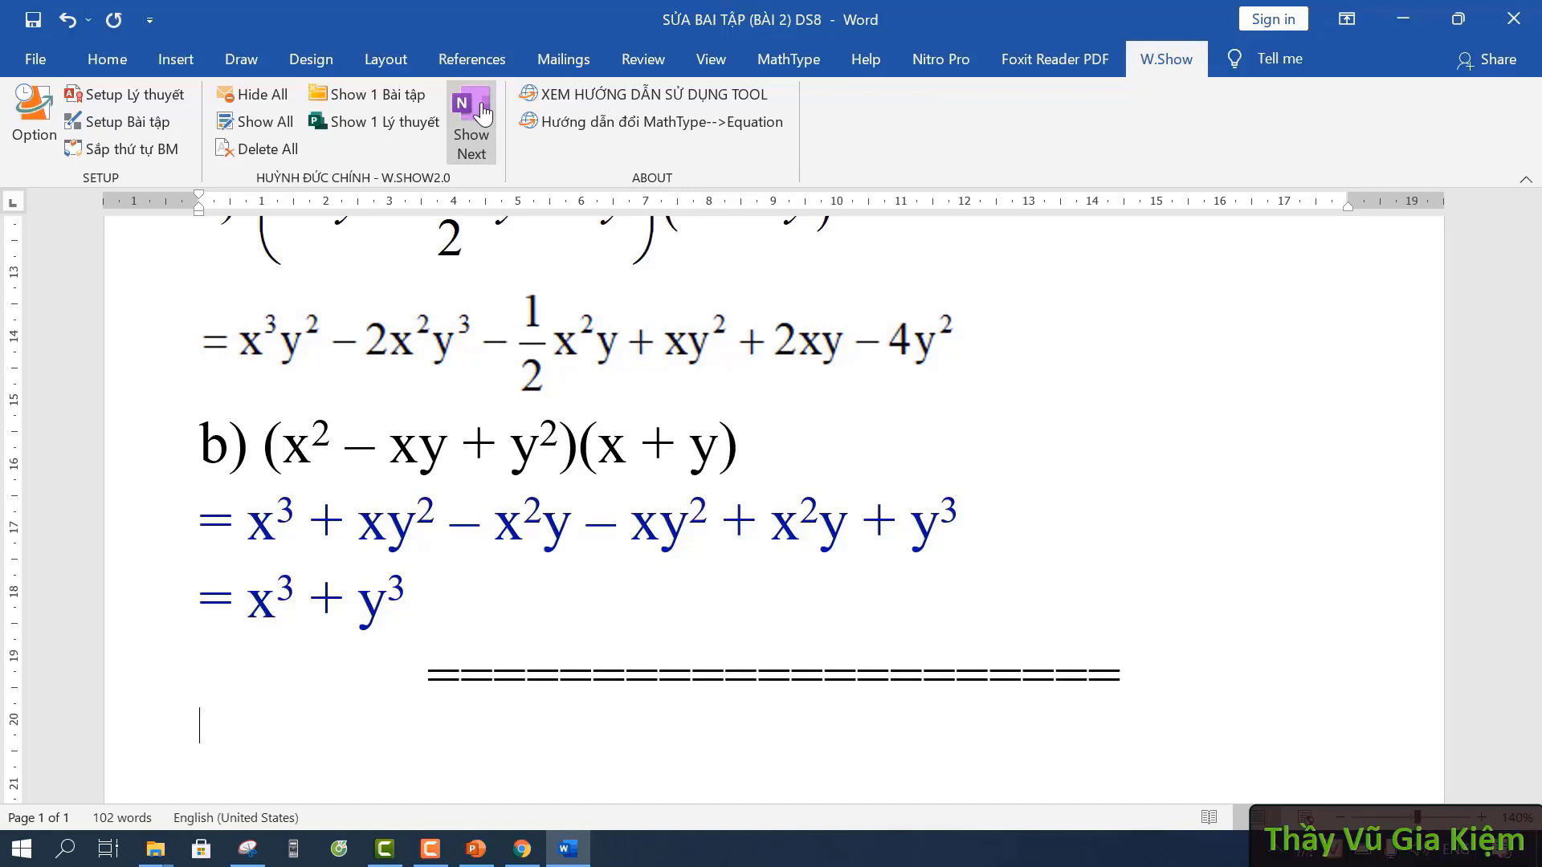
left_click(483, 113)
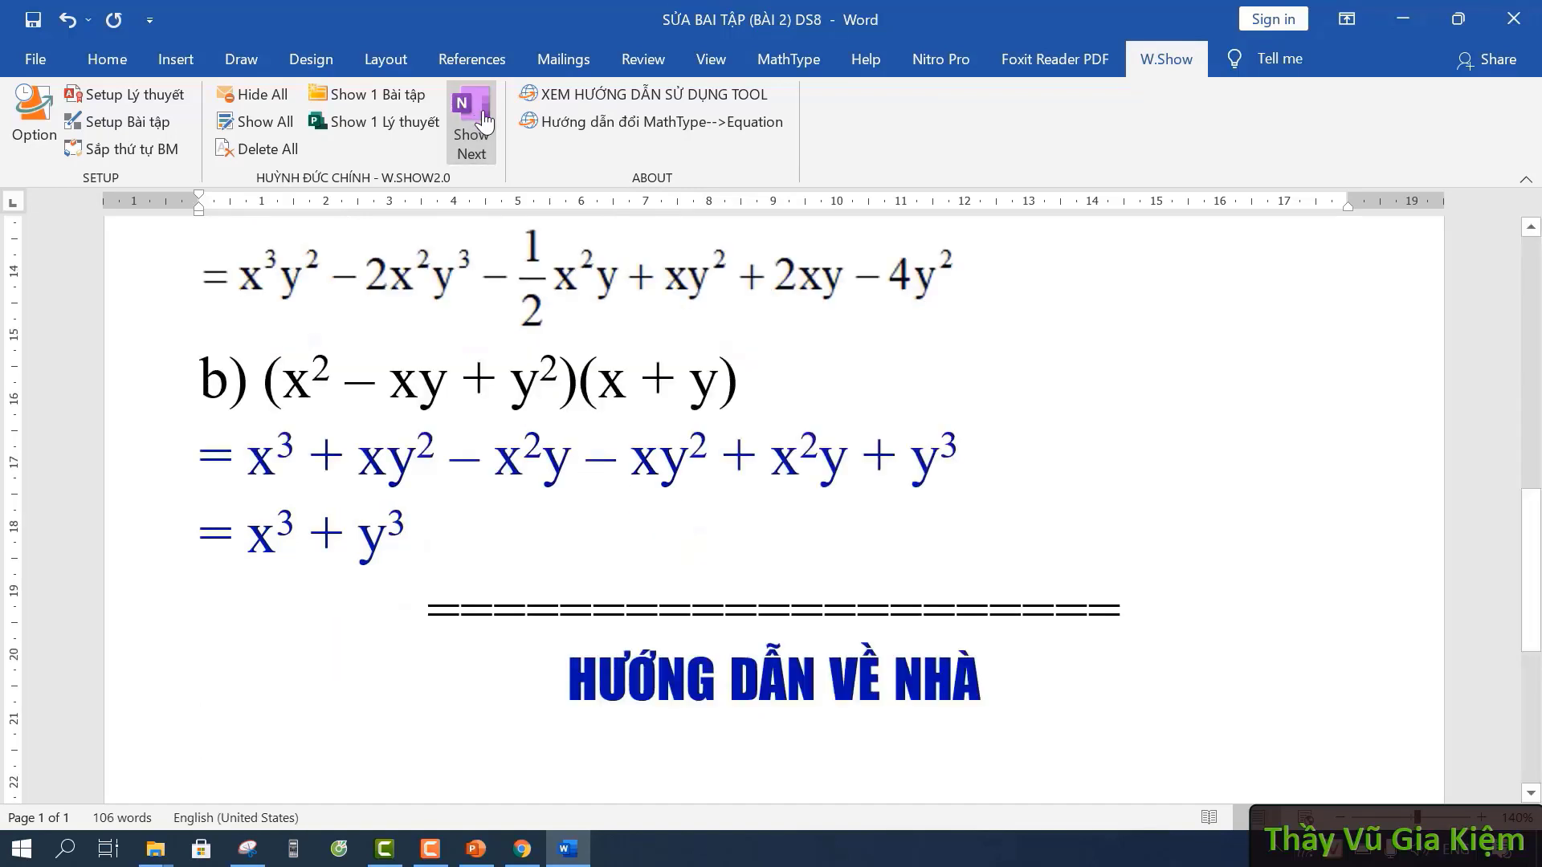
left_click(482, 118)
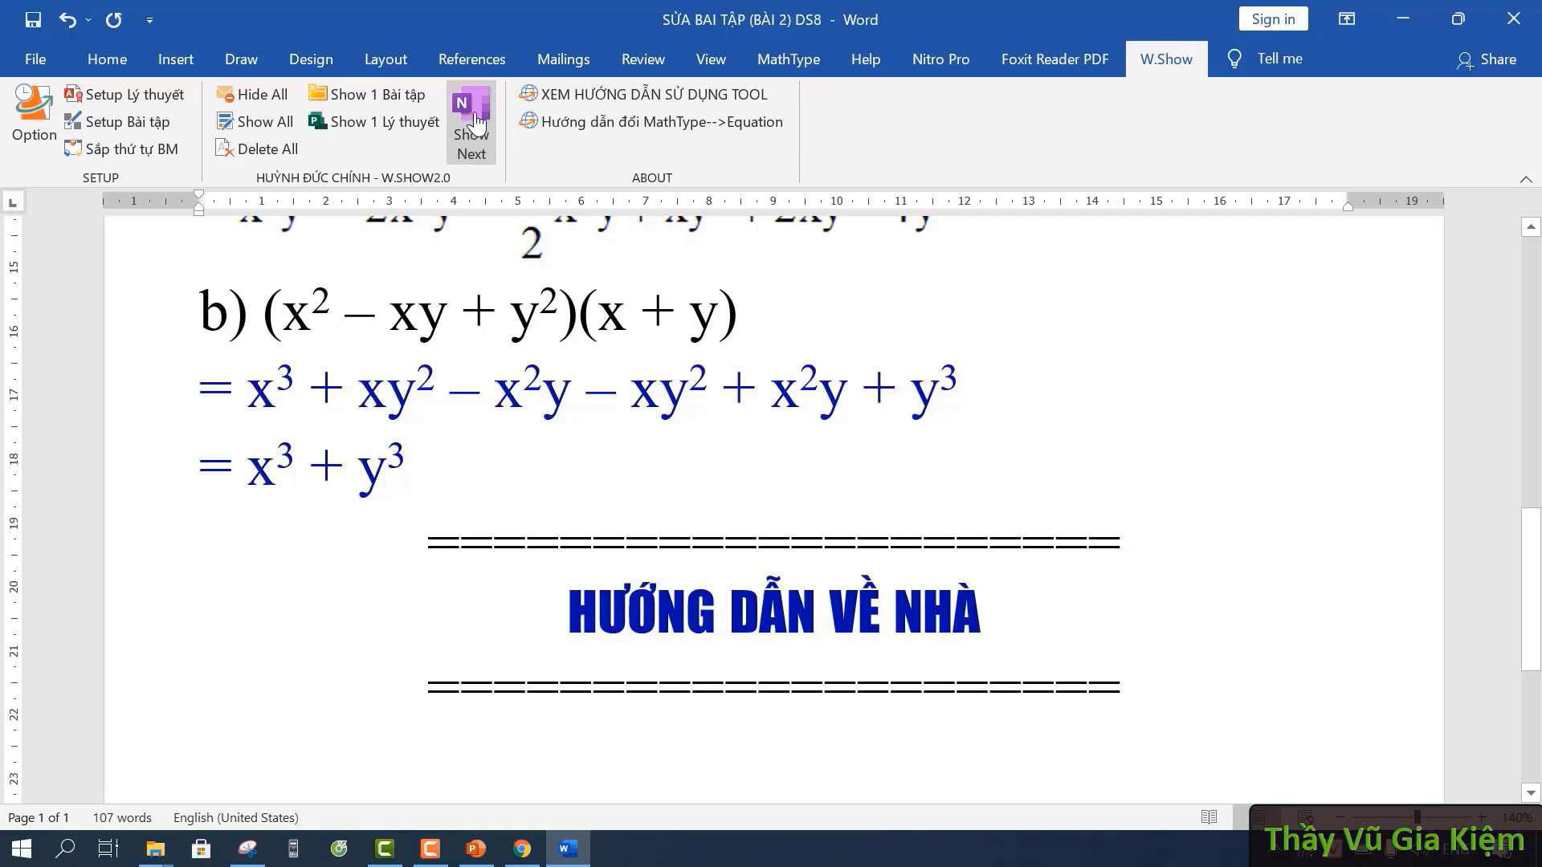
left_click(476, 122)
left_click(476, 122)
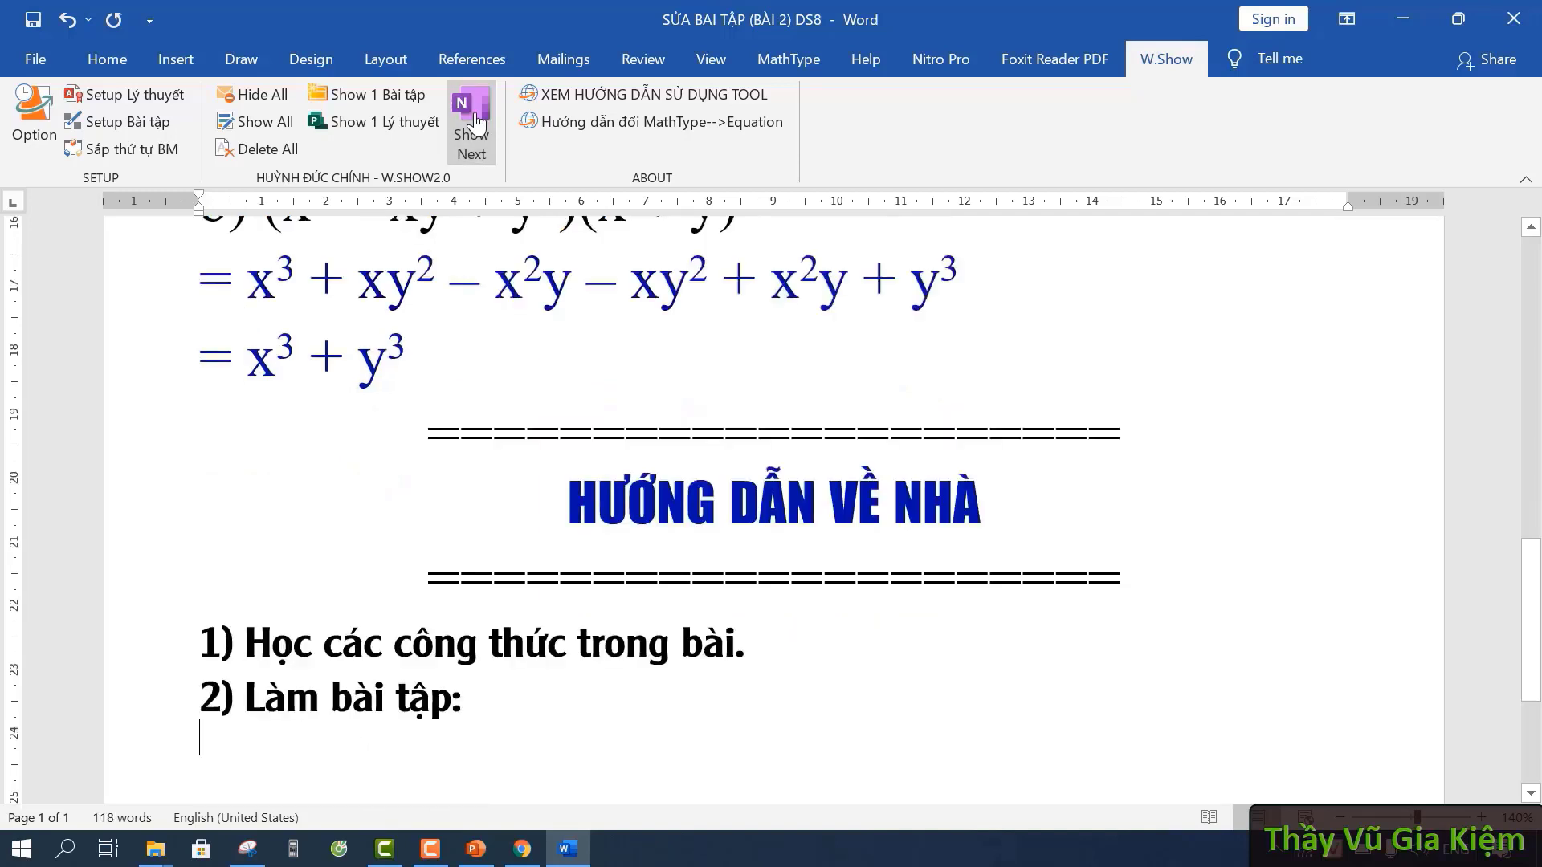
left_click(477, 122)
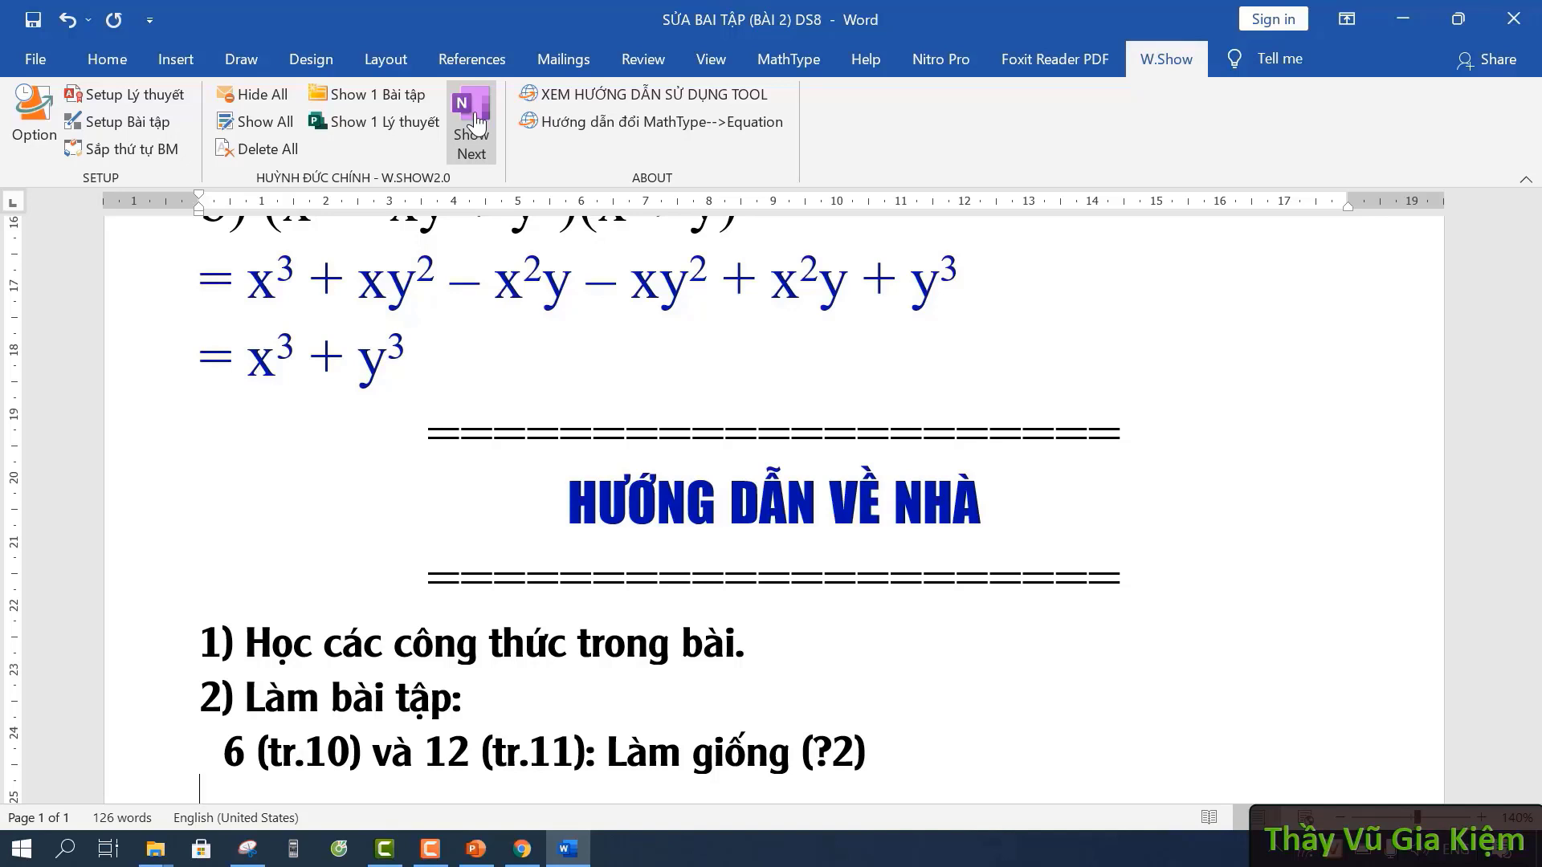
left_click(476, 122)
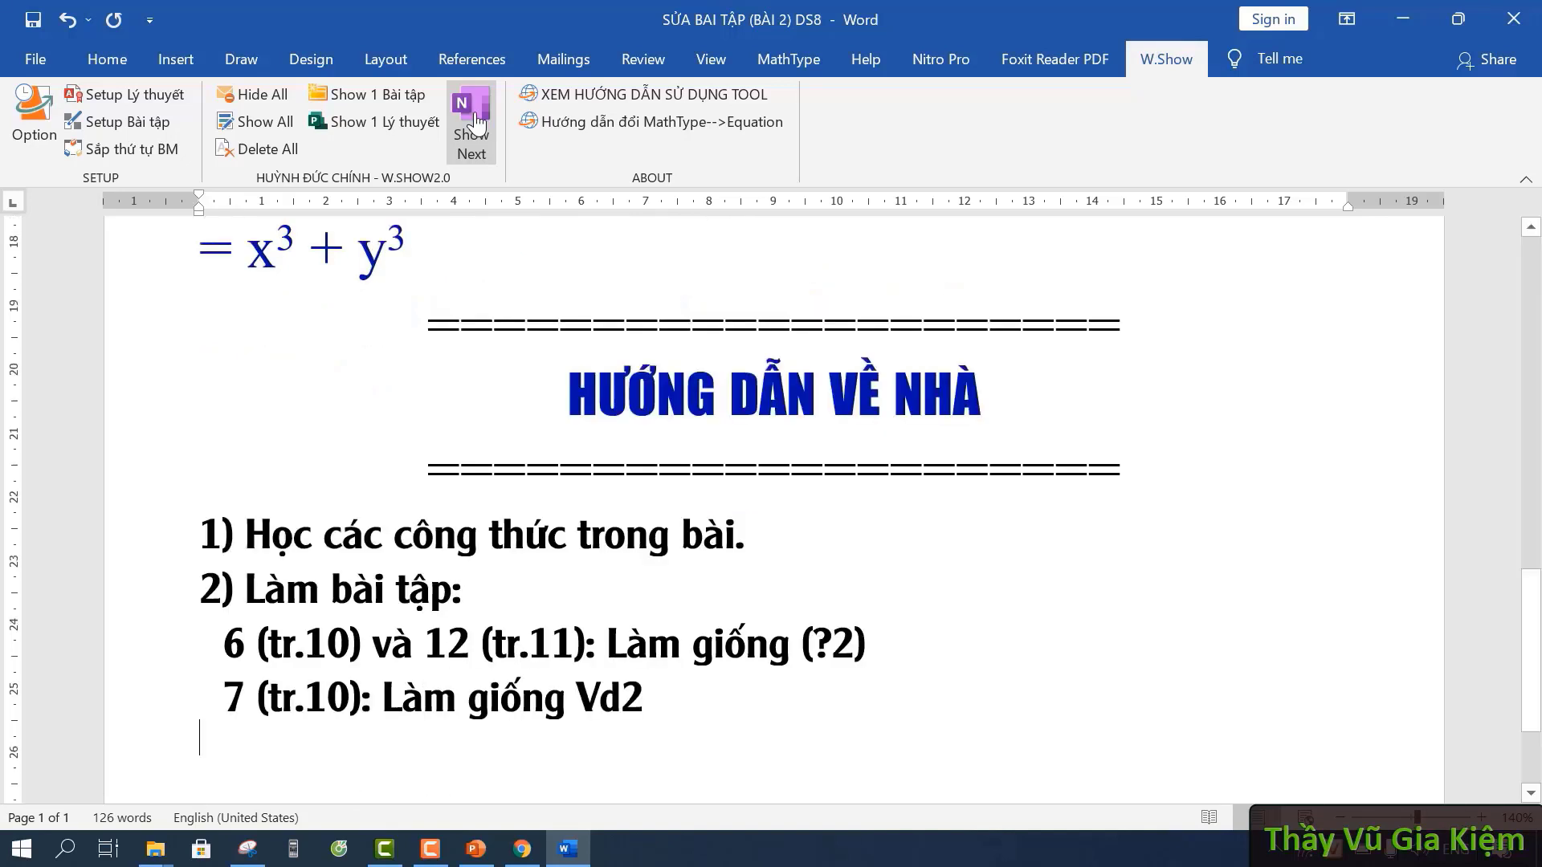
left_click(477, 122)
left_click(476, 122)
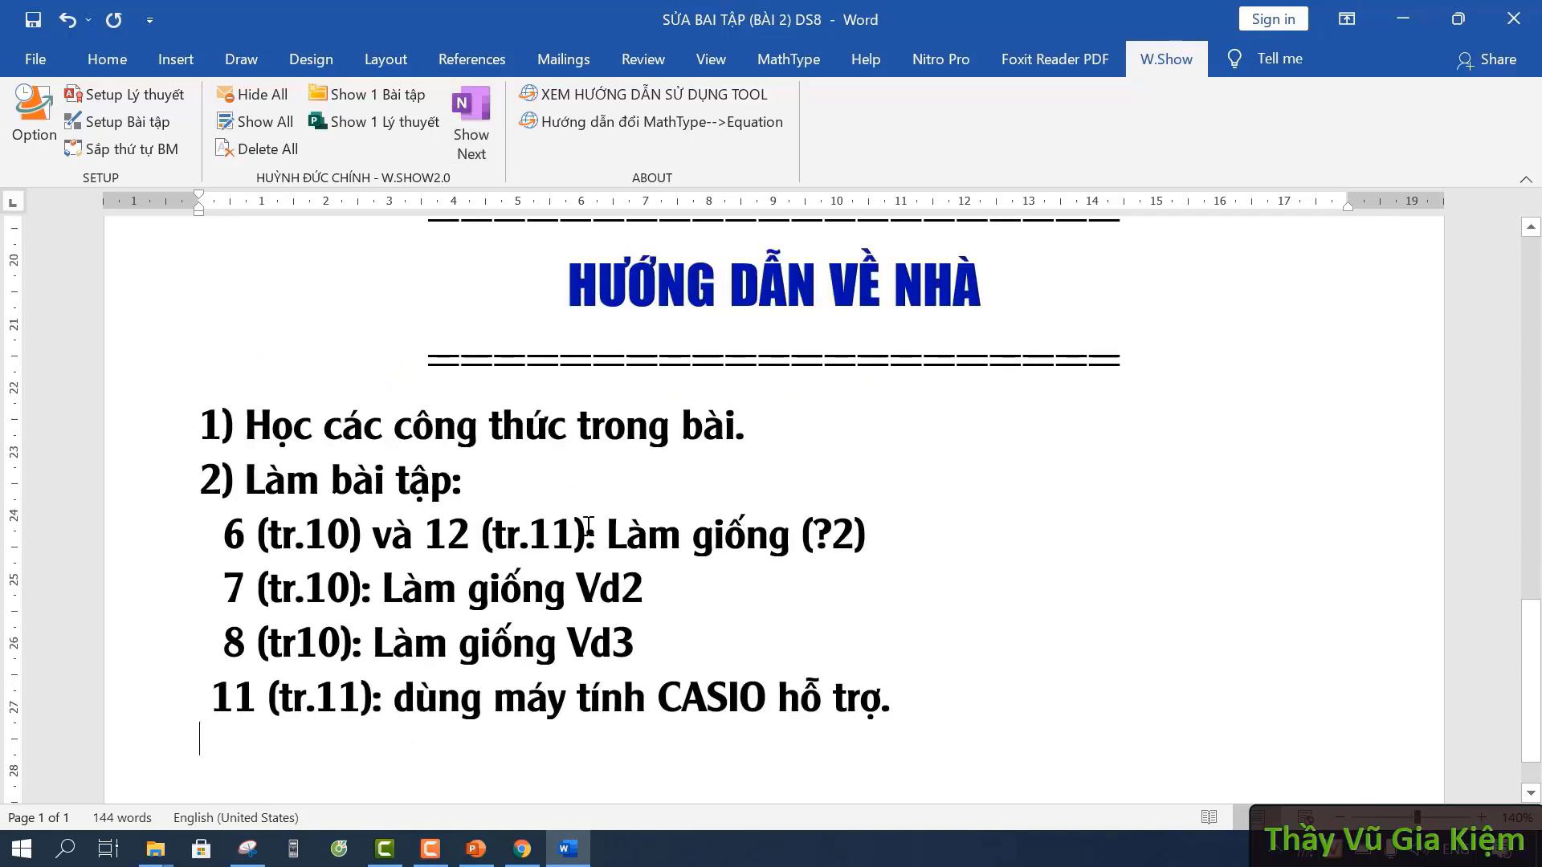
key("ctrl+Home")
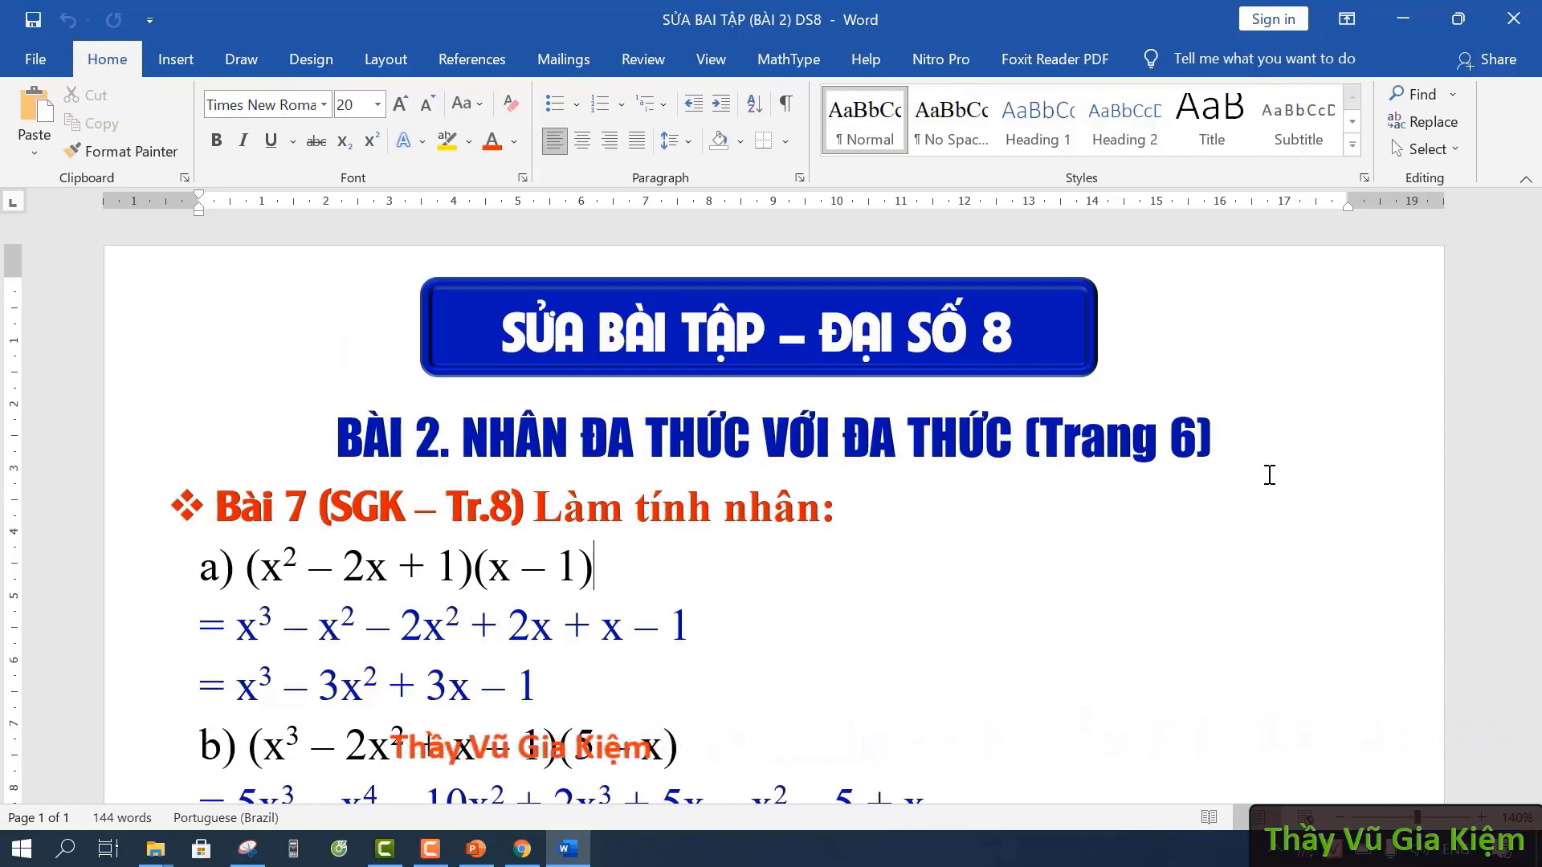
- Close the Word window holding the DS8 (BÀI 2) exercise document
left_click(1513, 19)
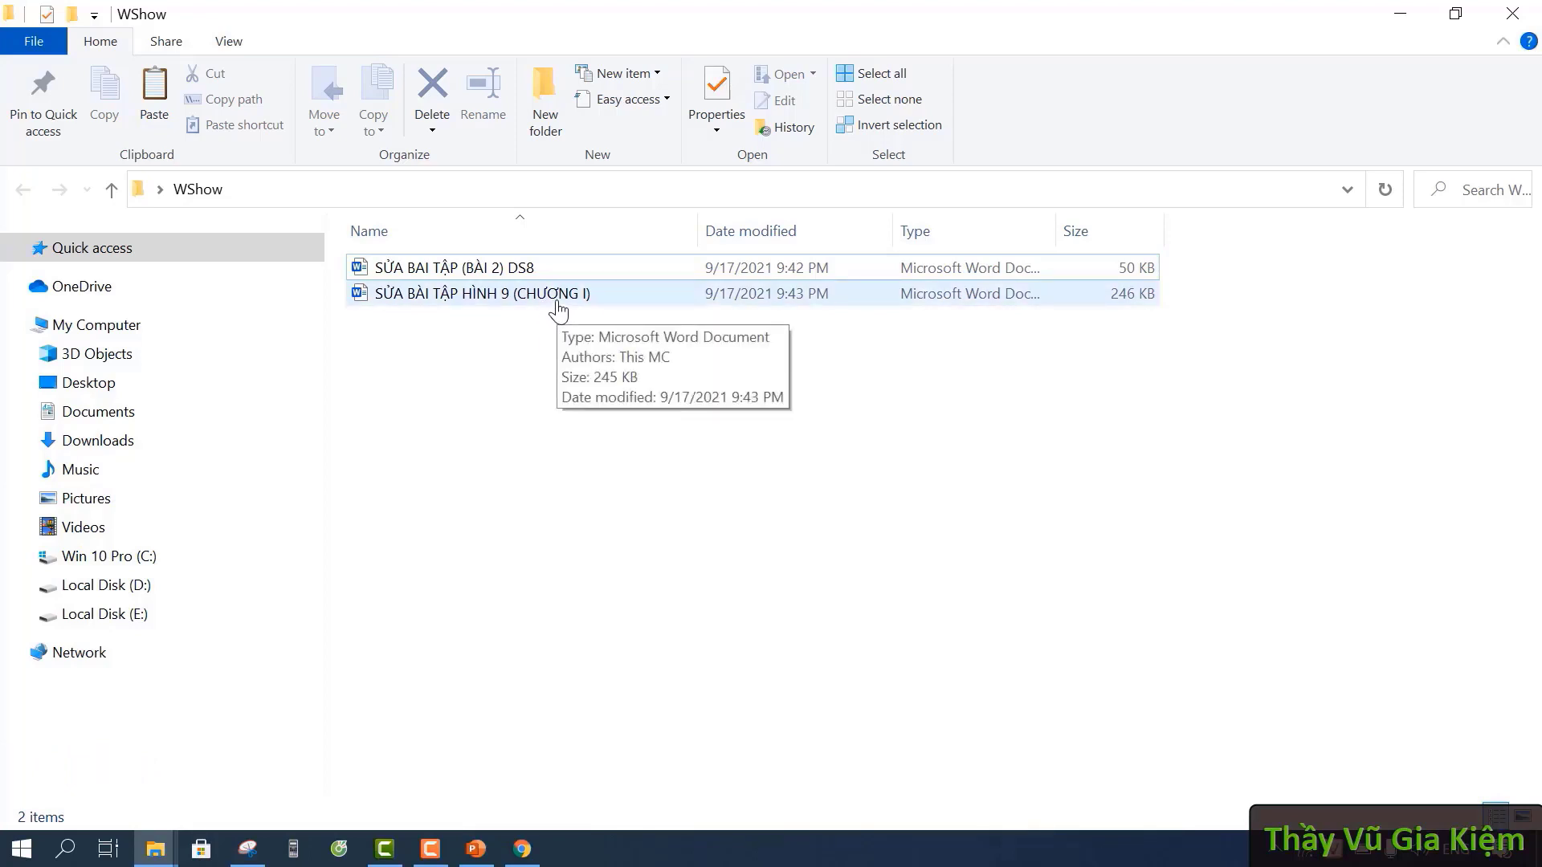
- Open SỬA BÀI TẬP HÌNH 9 (CHƯƠNG I) from the WShow folder in Word
double_click(560, 309)
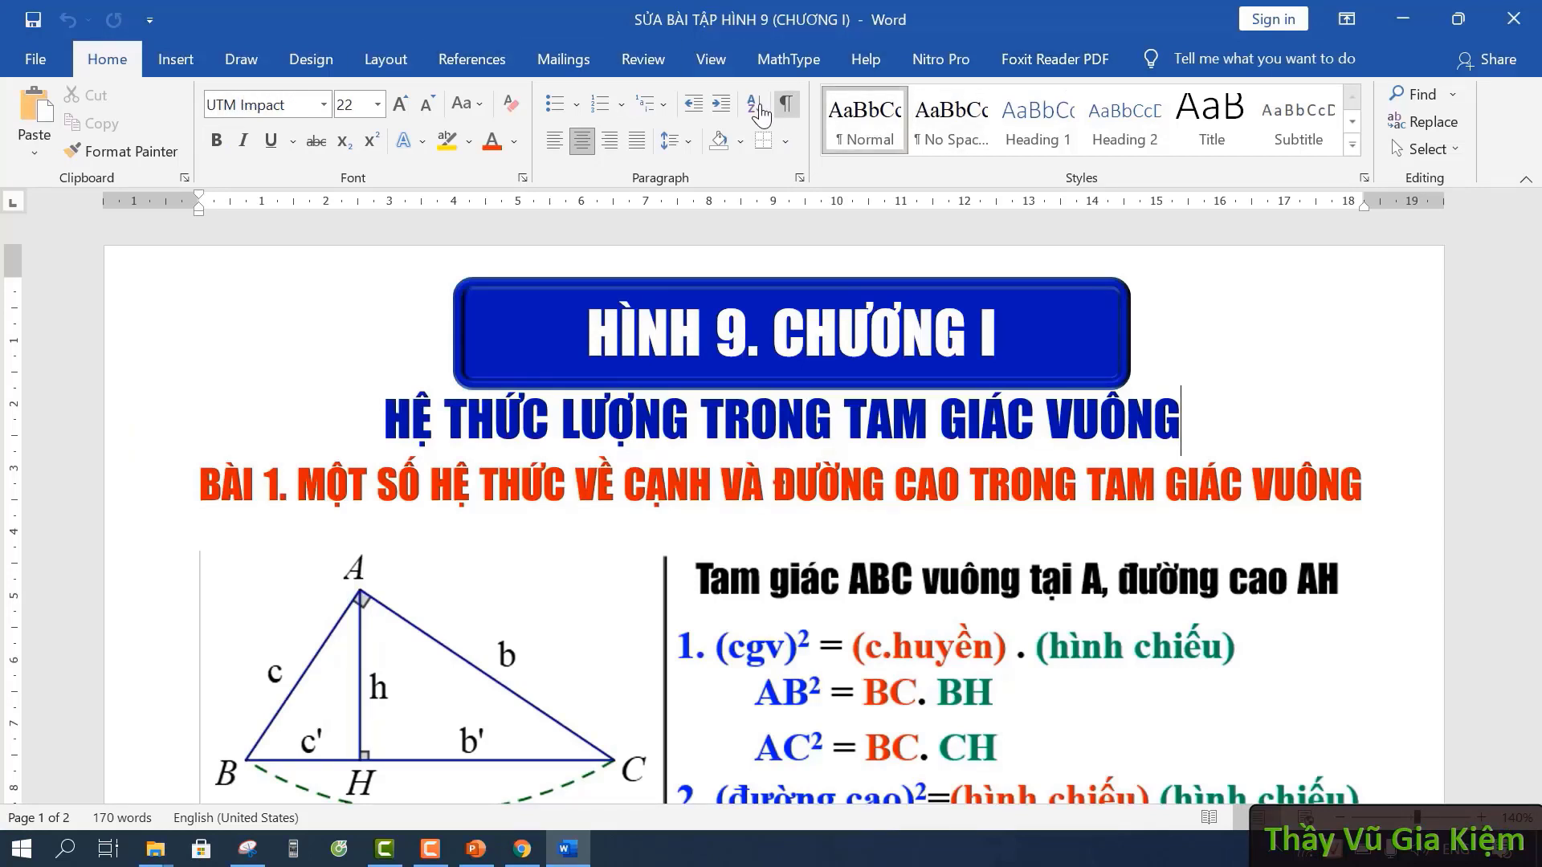
- Deselect the title shape and close the HÌNH 9 (CHƯƠNG I) document window
left_click(1507, 673)
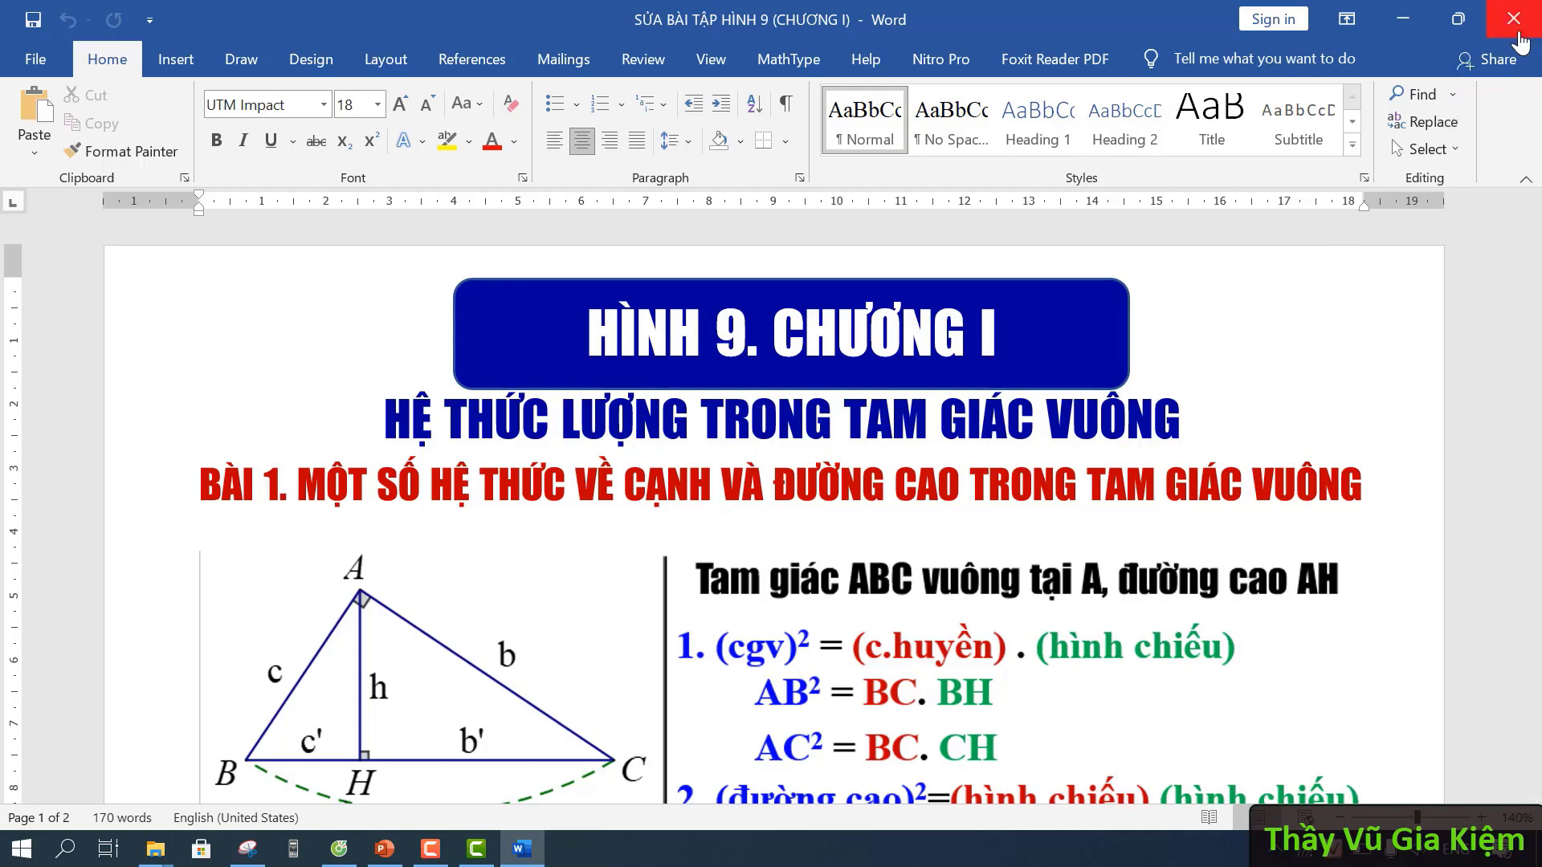
left_click(1512, 19)
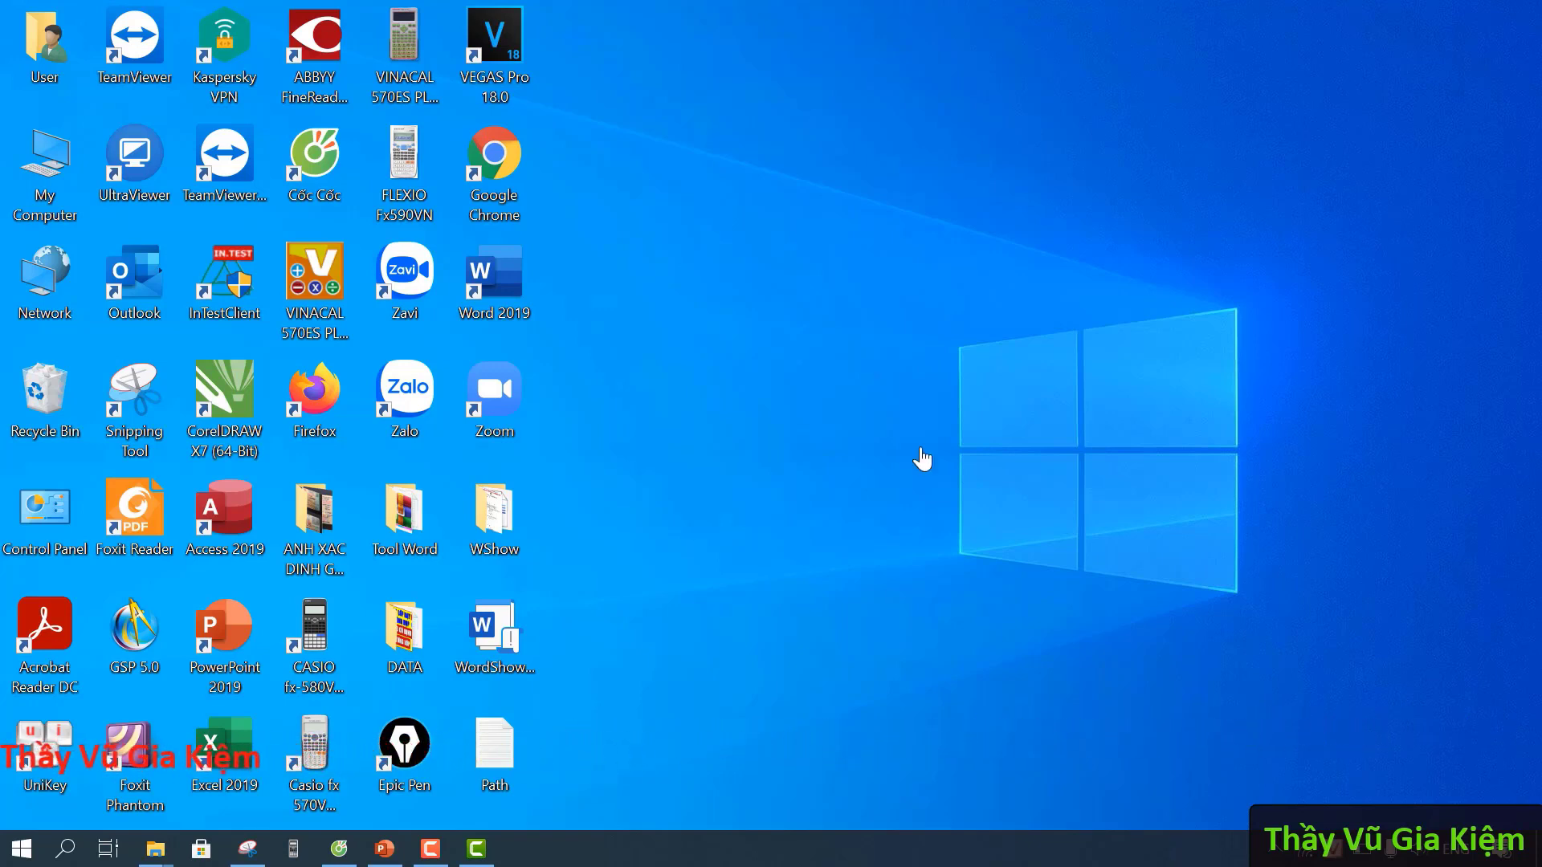
- Copy the WordShow2.0 template icon on the desktop to the clipboard
left_click(492, 638)
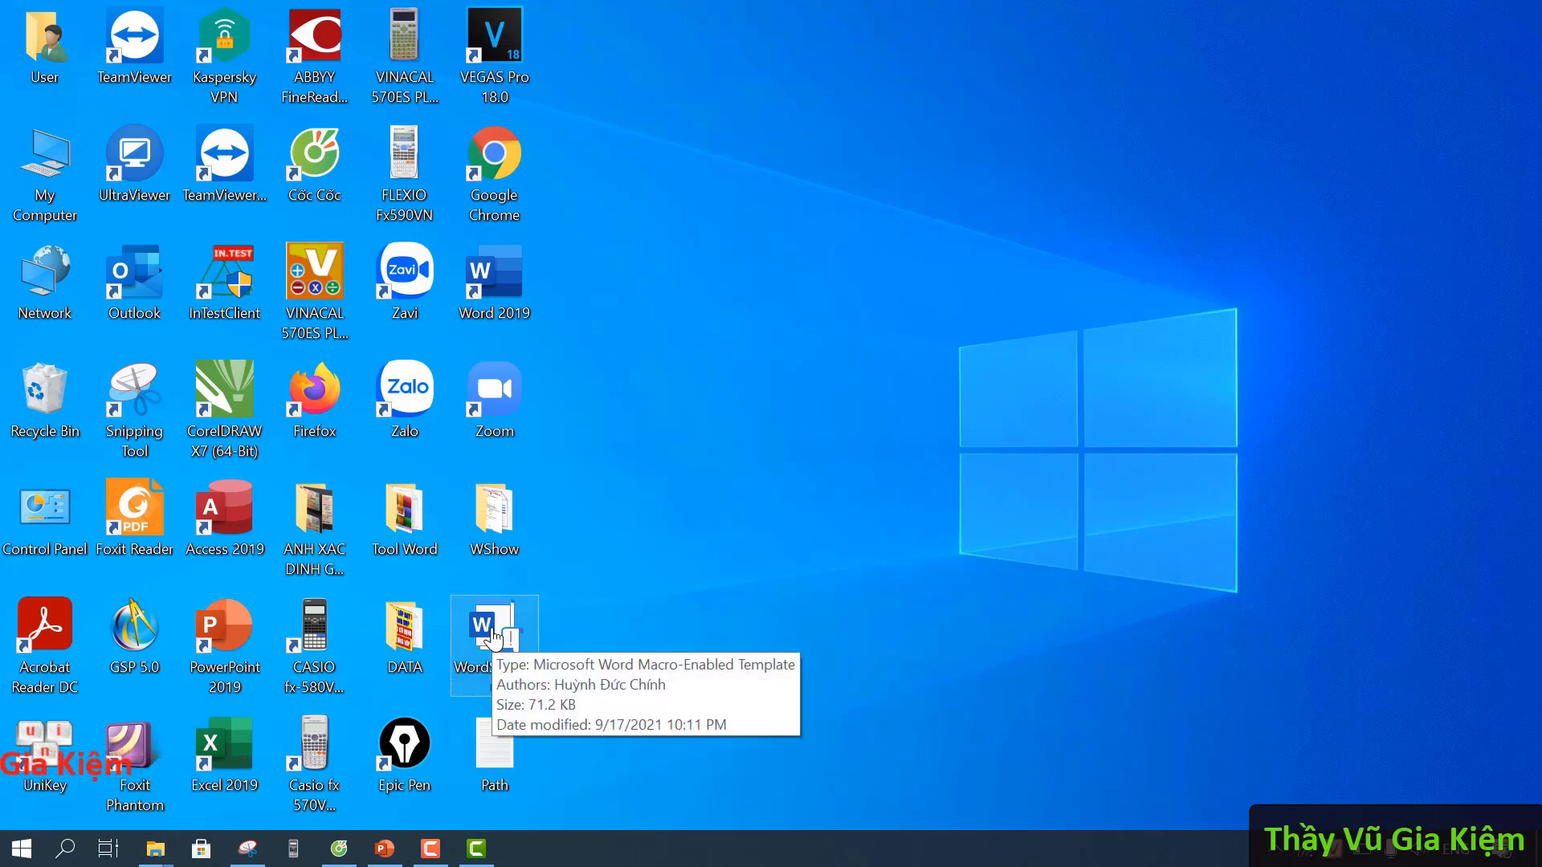
left_click(713, 590)
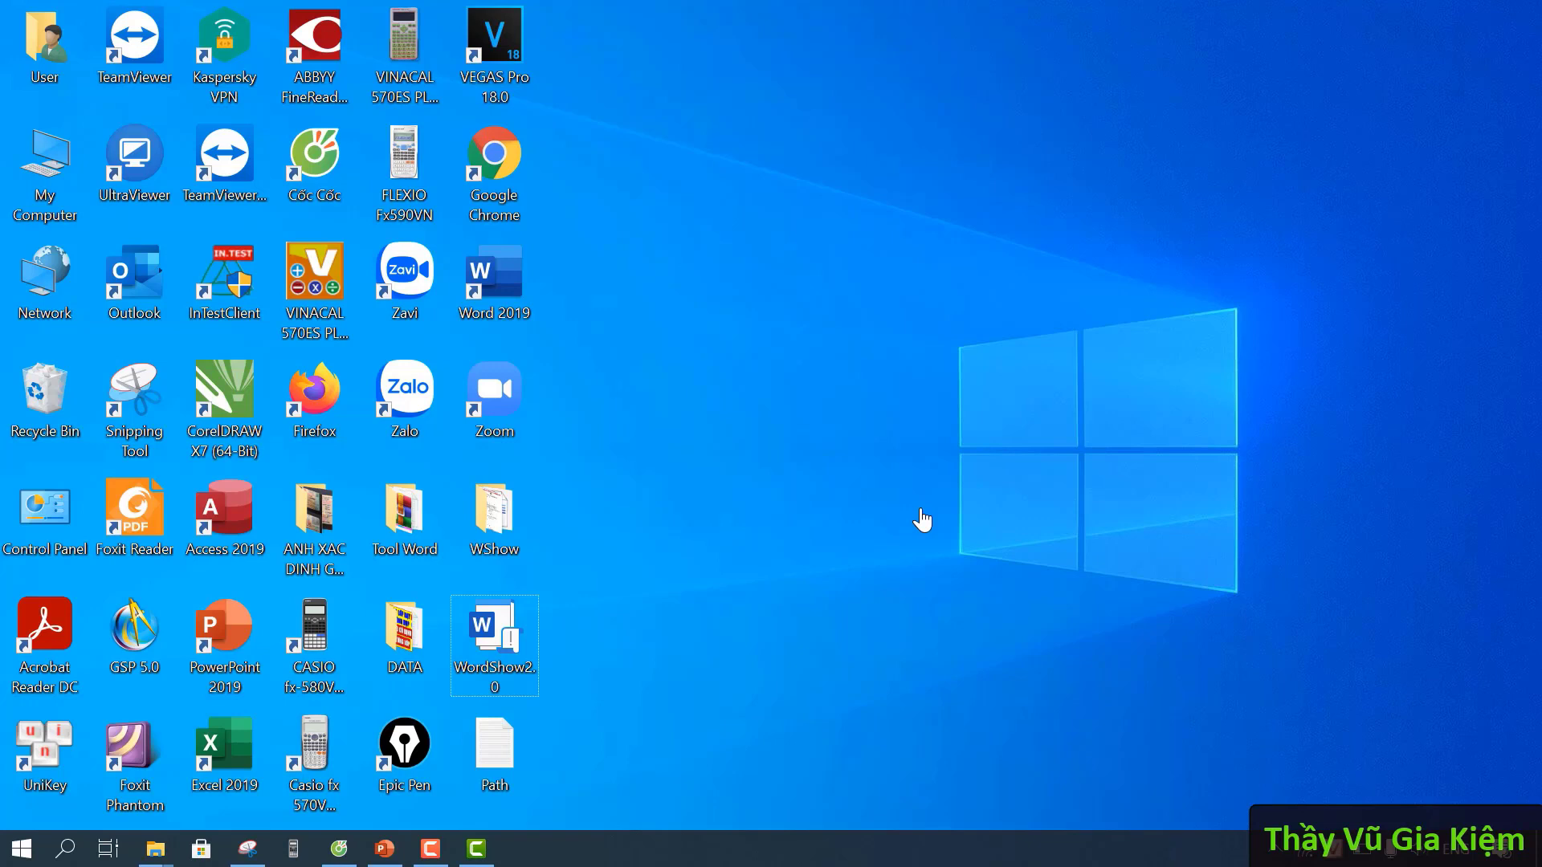
right_click(486, 642)
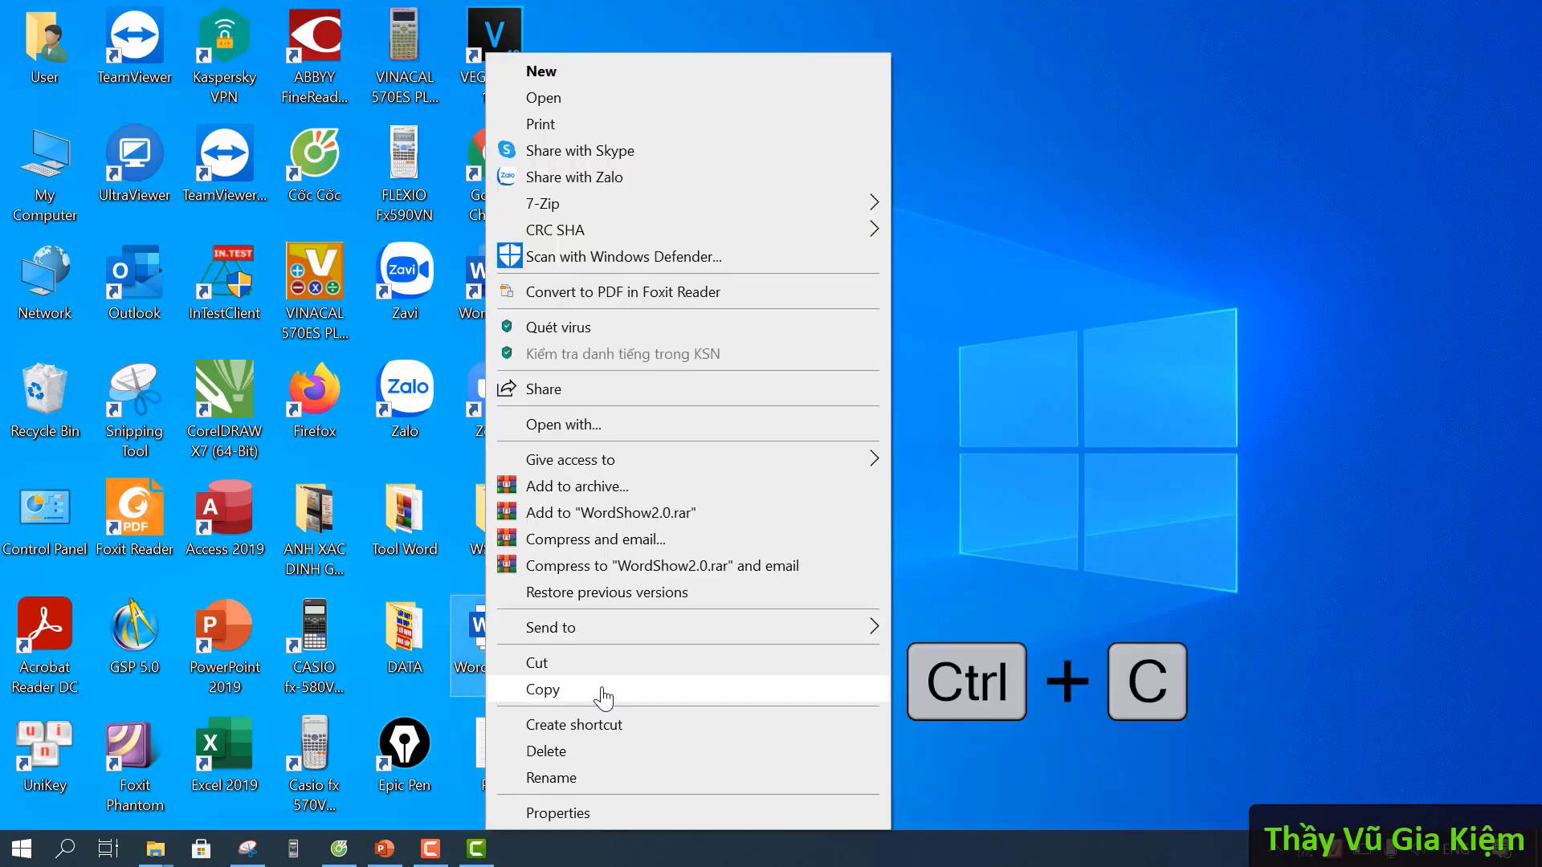
left_click(603, 693)
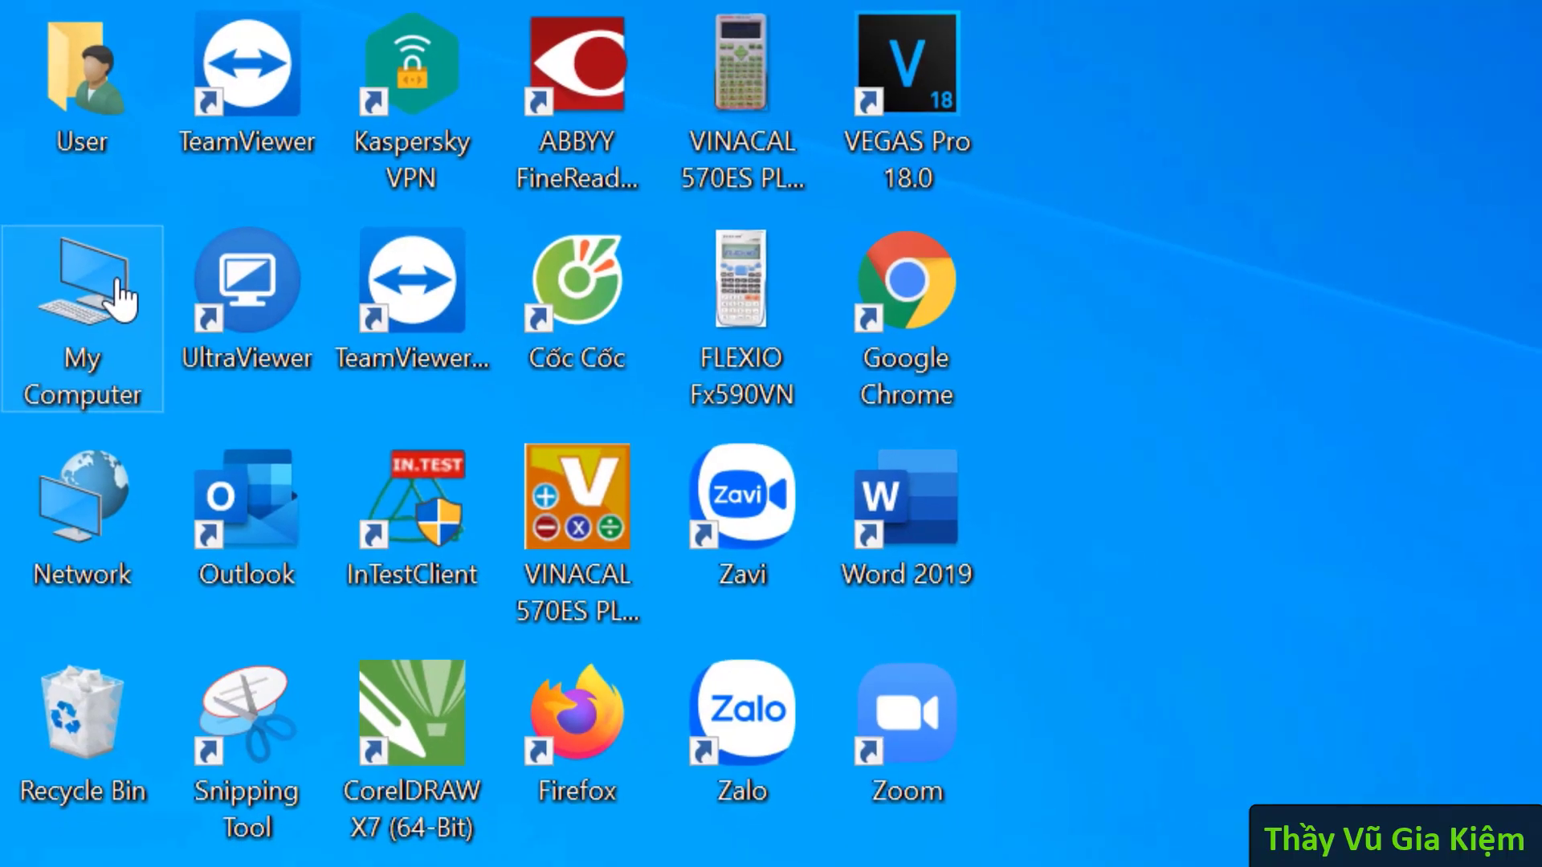
- Browse from My Computer through C: and Program Files into the Microsoft Office folder
double_click(123, 293)
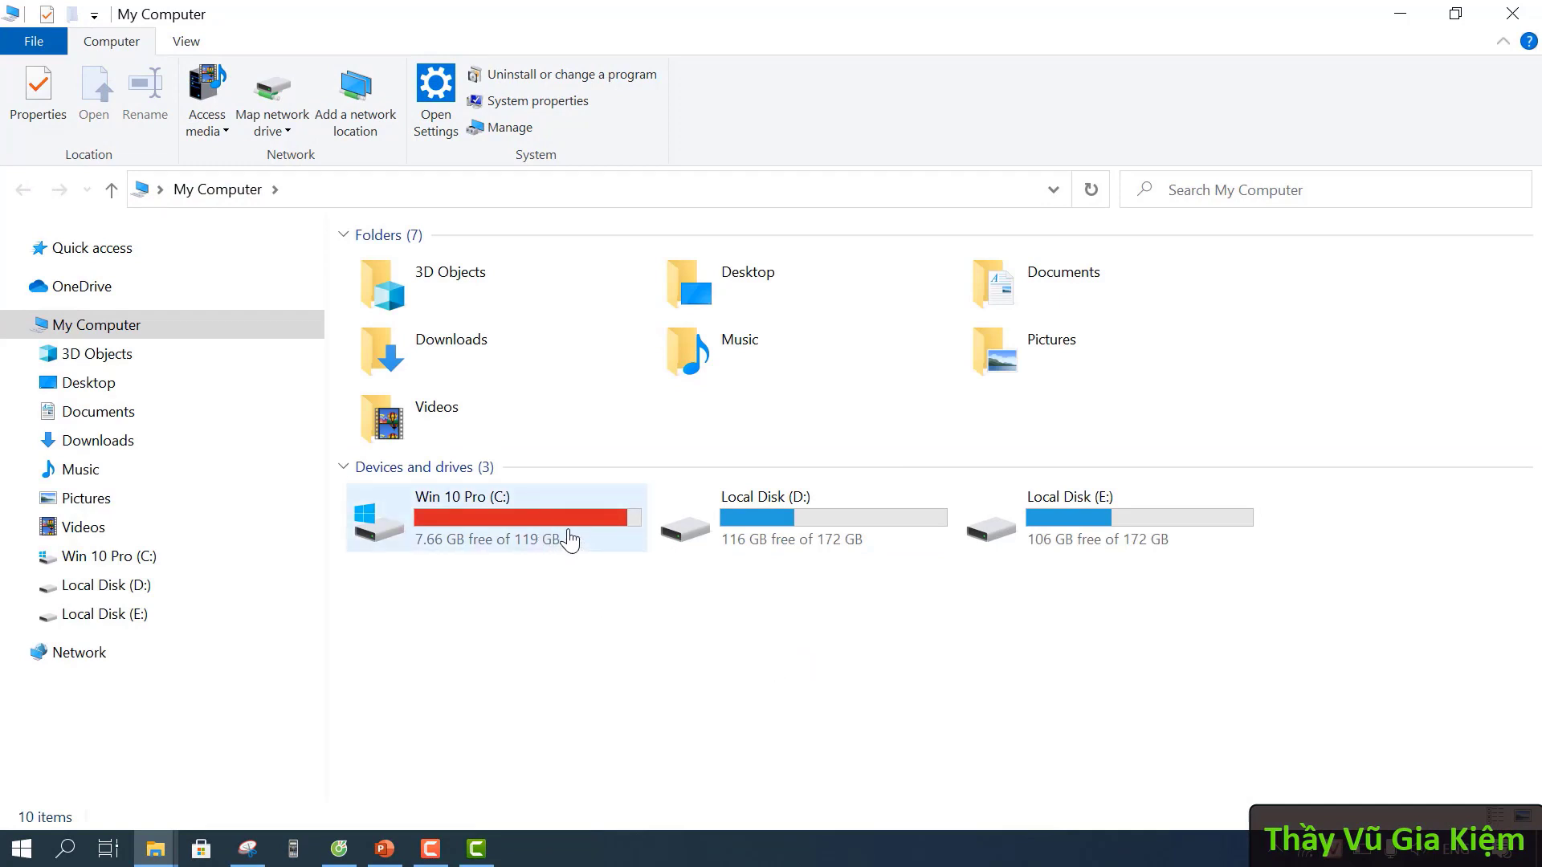
double_click(570, 540)
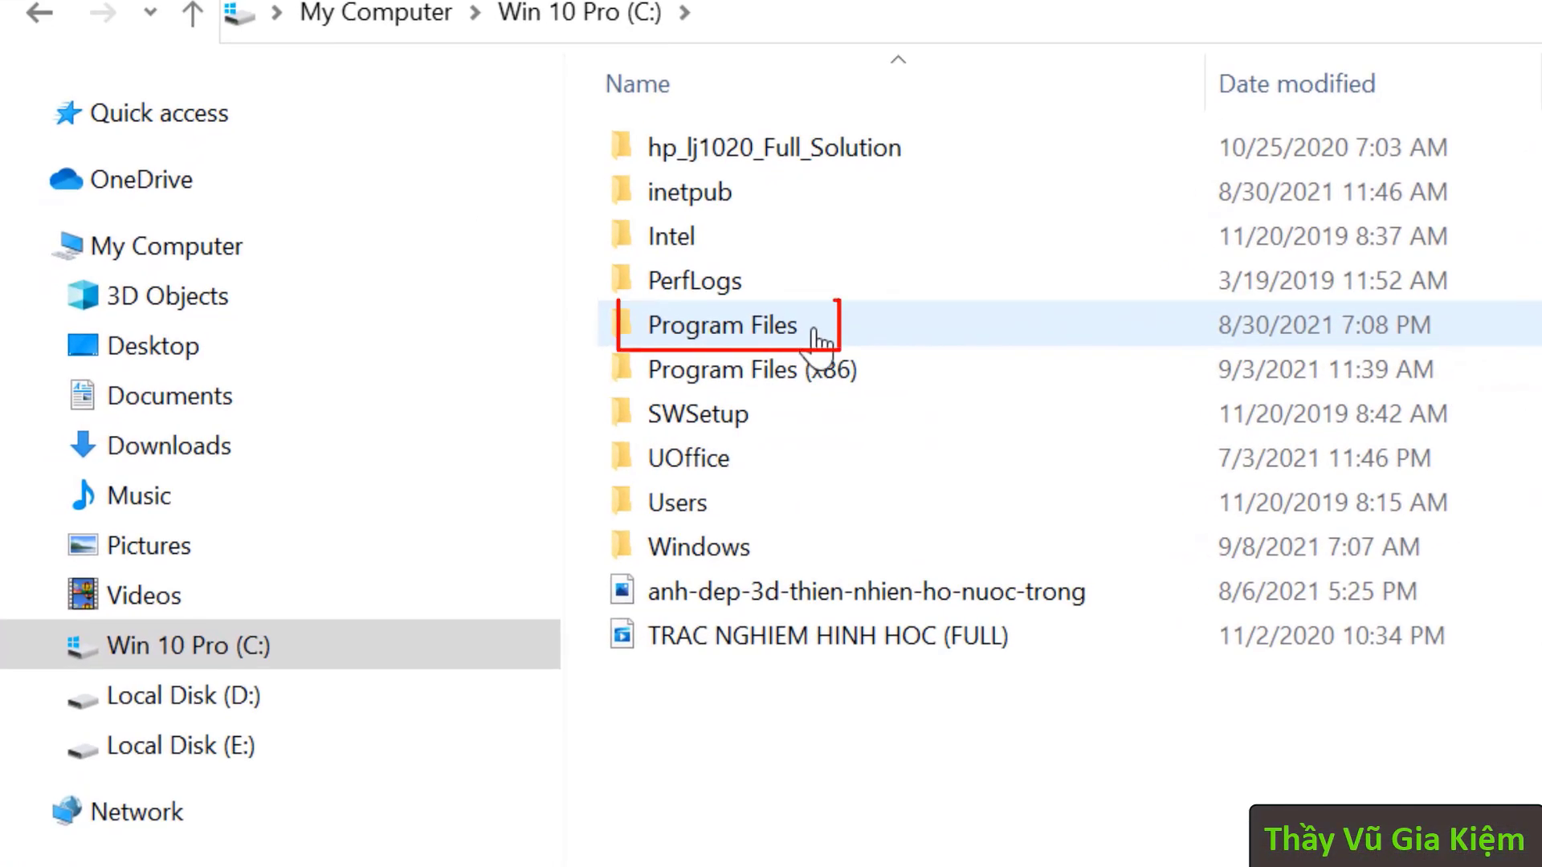
double_click(815, 337)
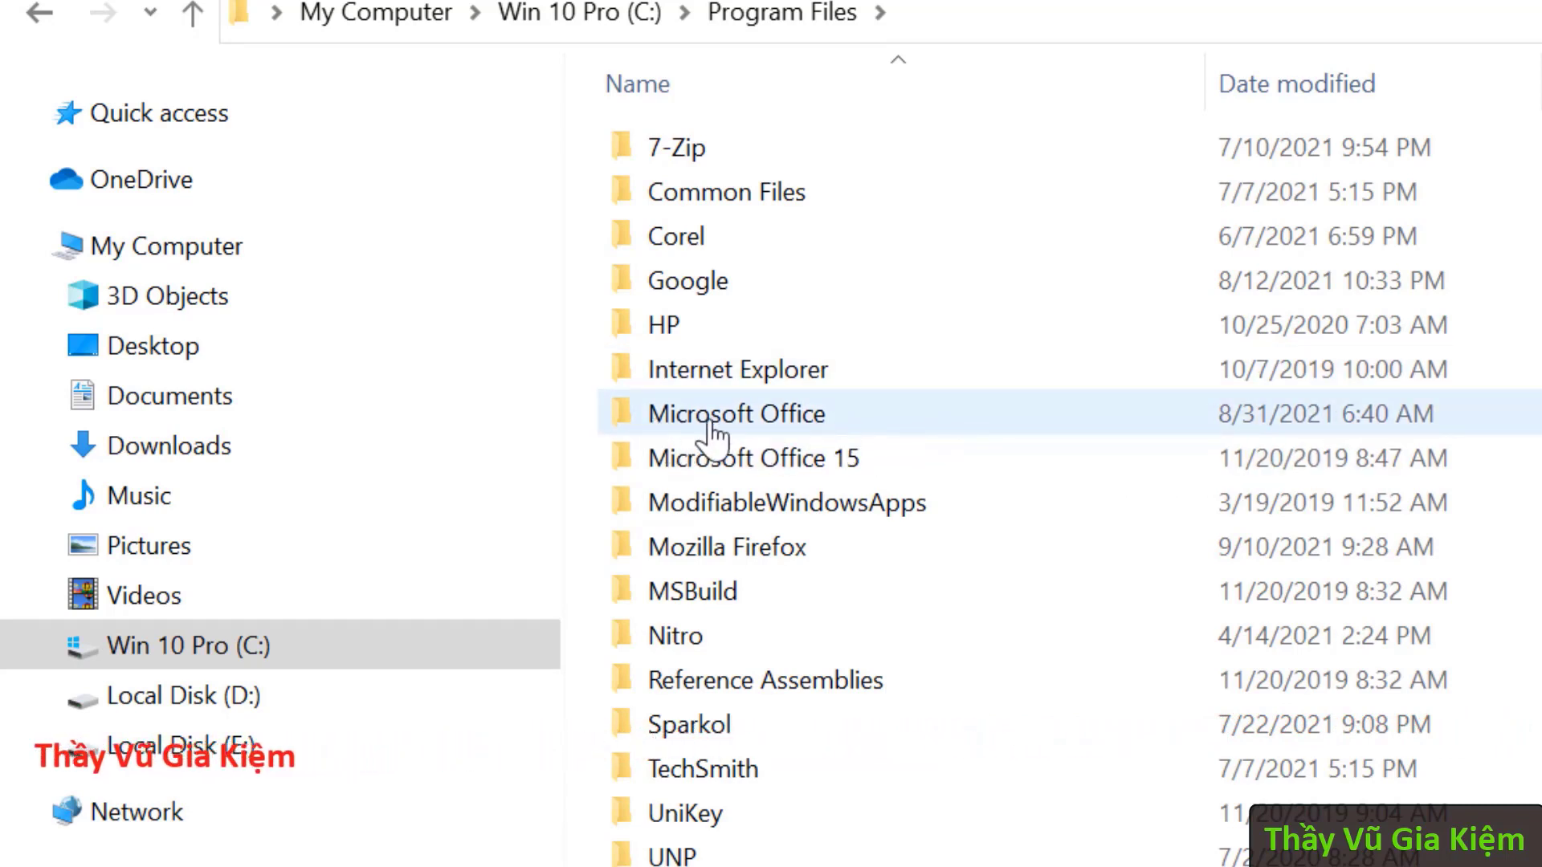
left_click(909, 425)
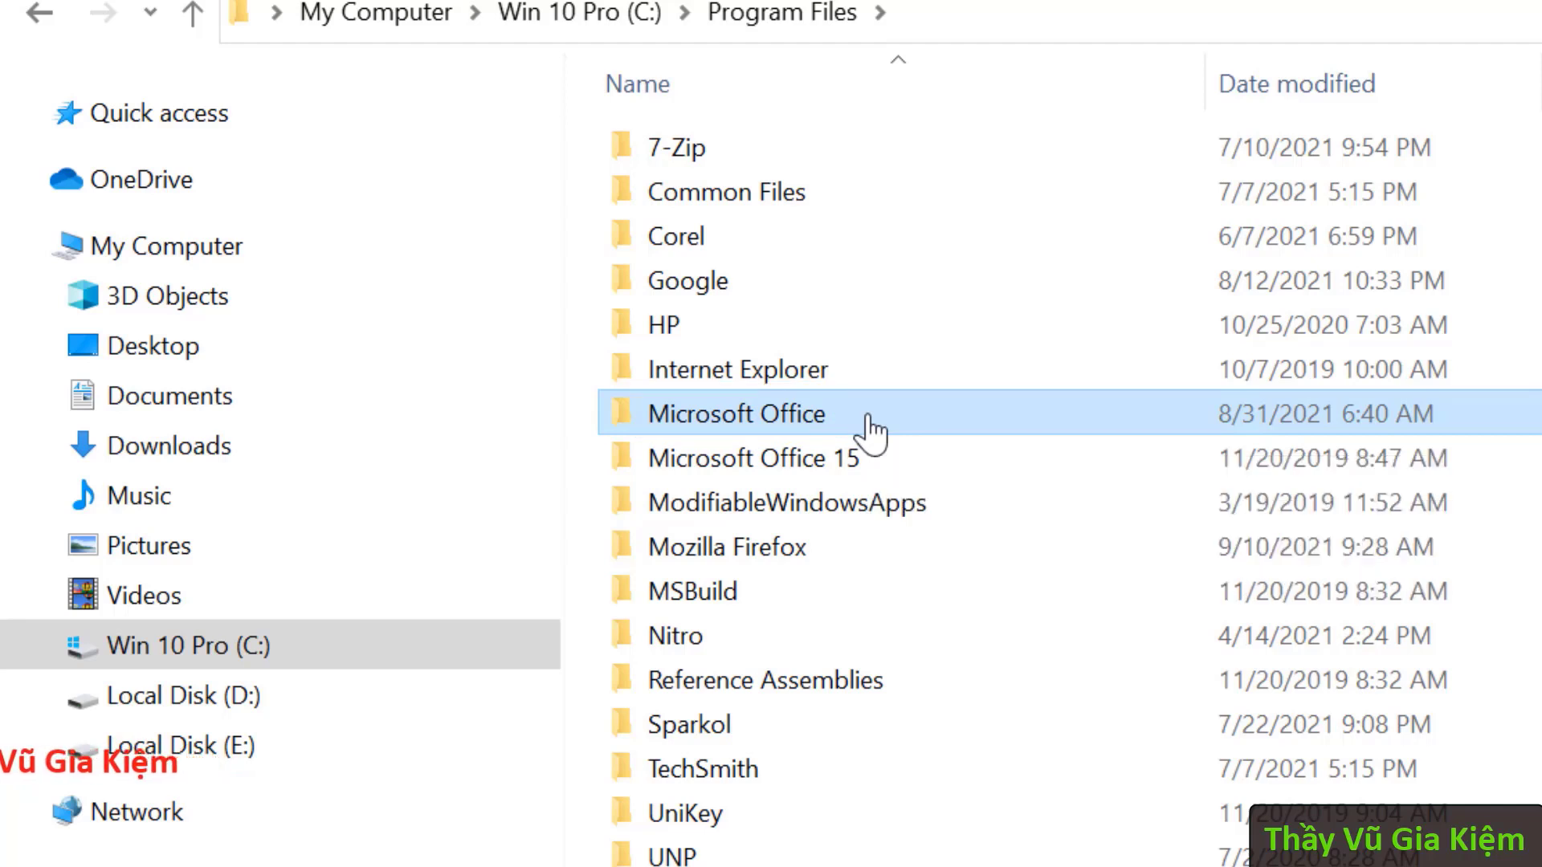
double_click(870, 426)
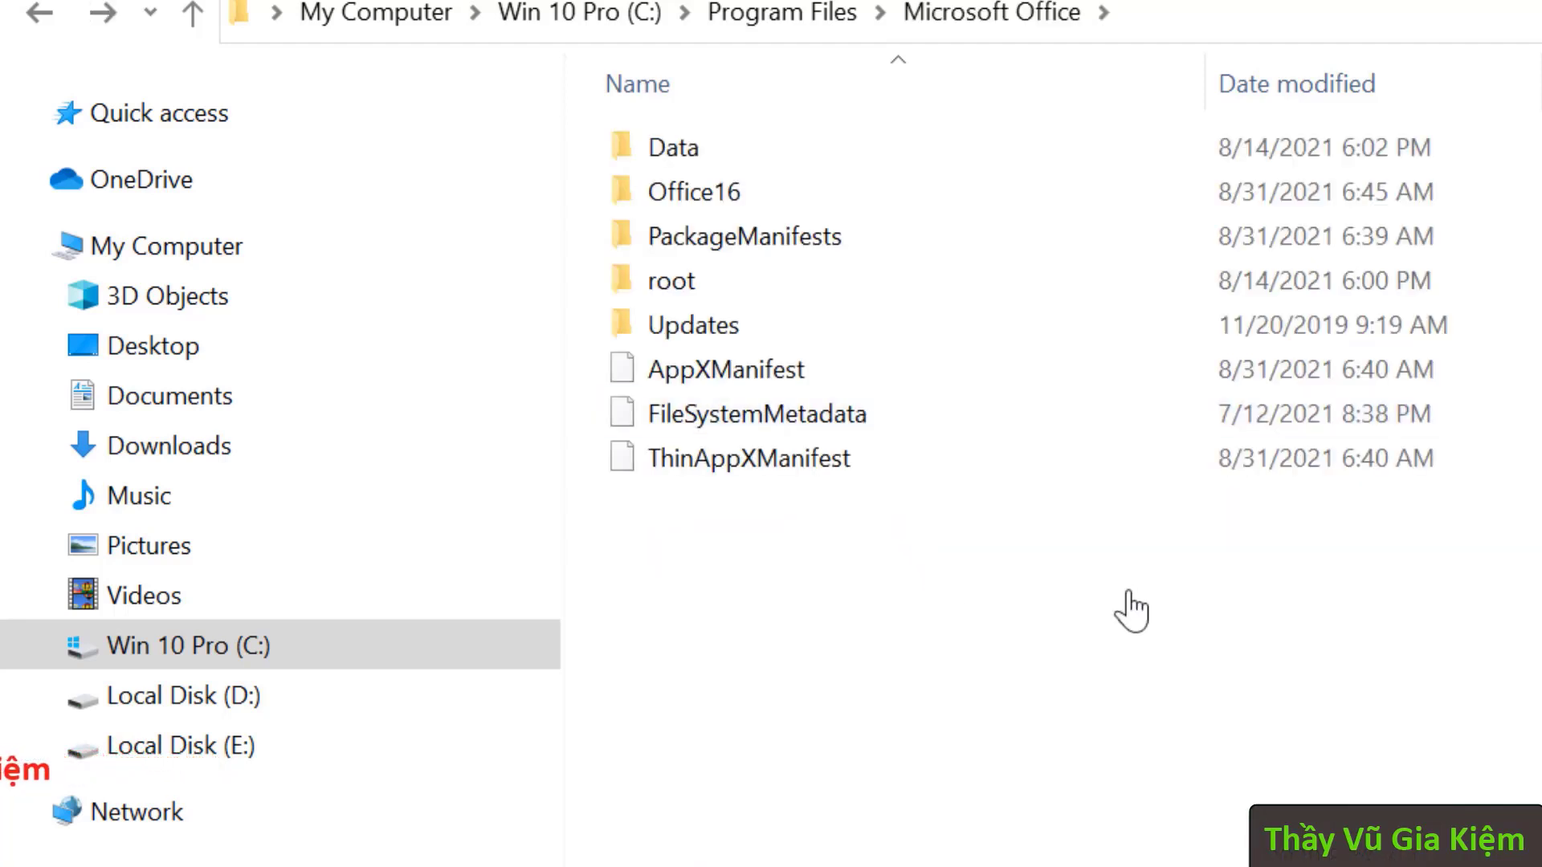
- Go into root, then Office16, and open its STARTUP folder
double_click(712, 299)
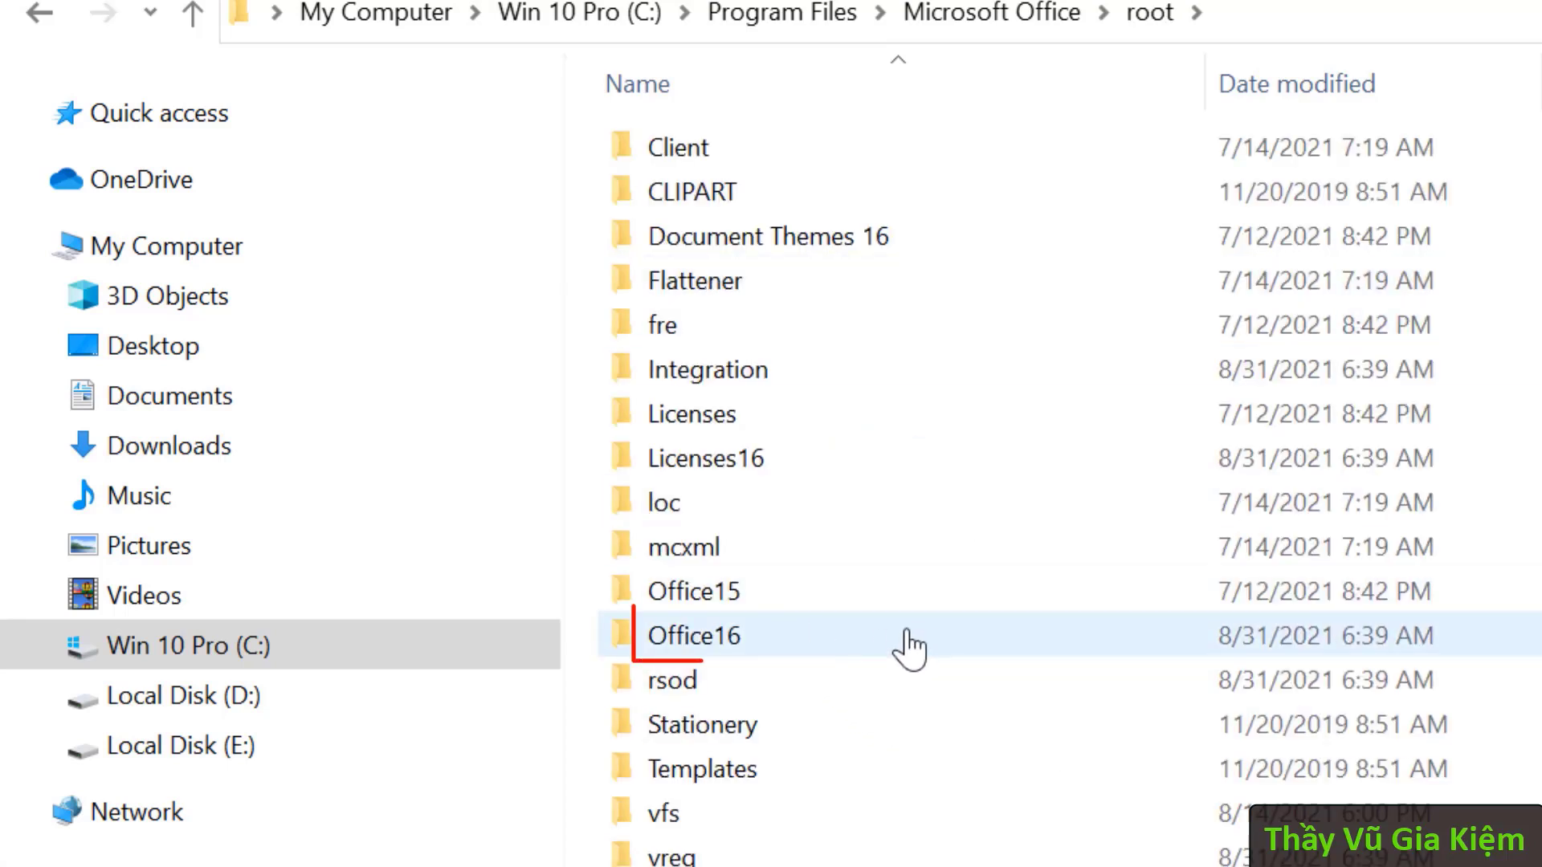
mouse_move(795, 639)
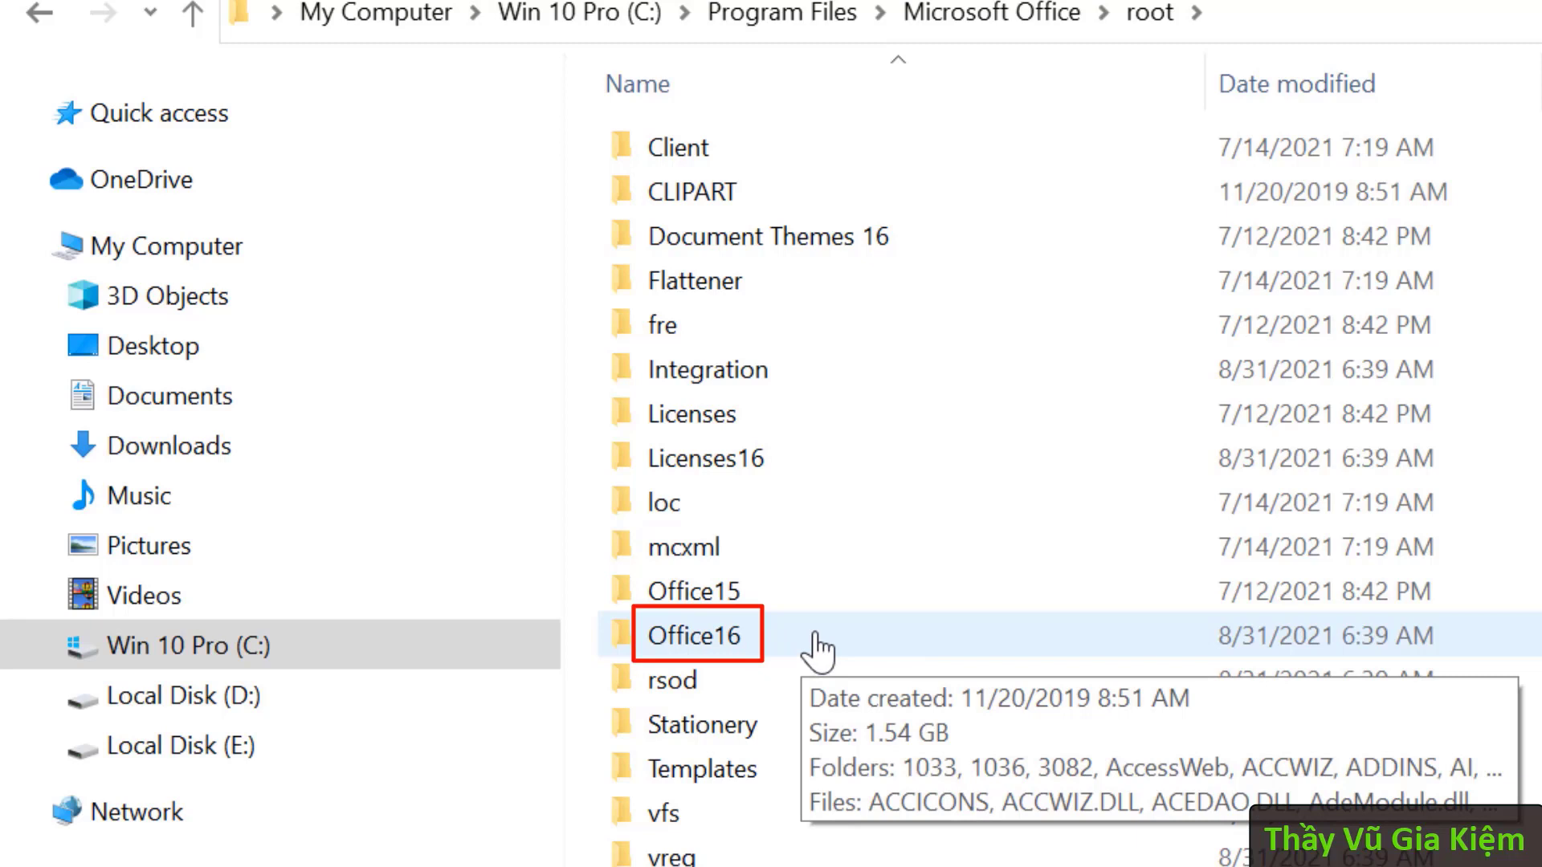
left_click(815, 638)
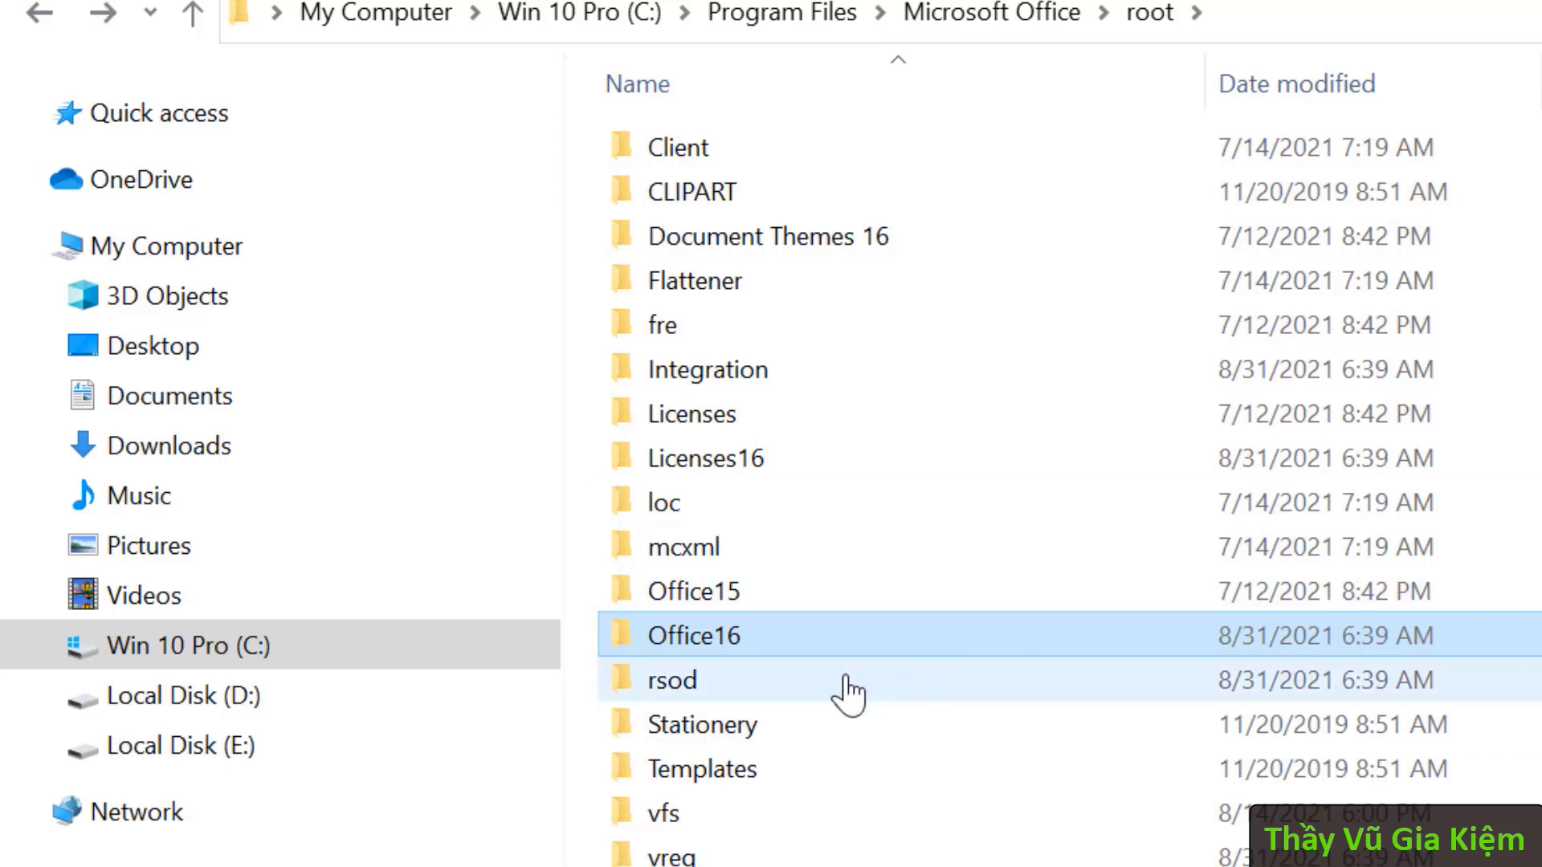
double_click(779, 642)
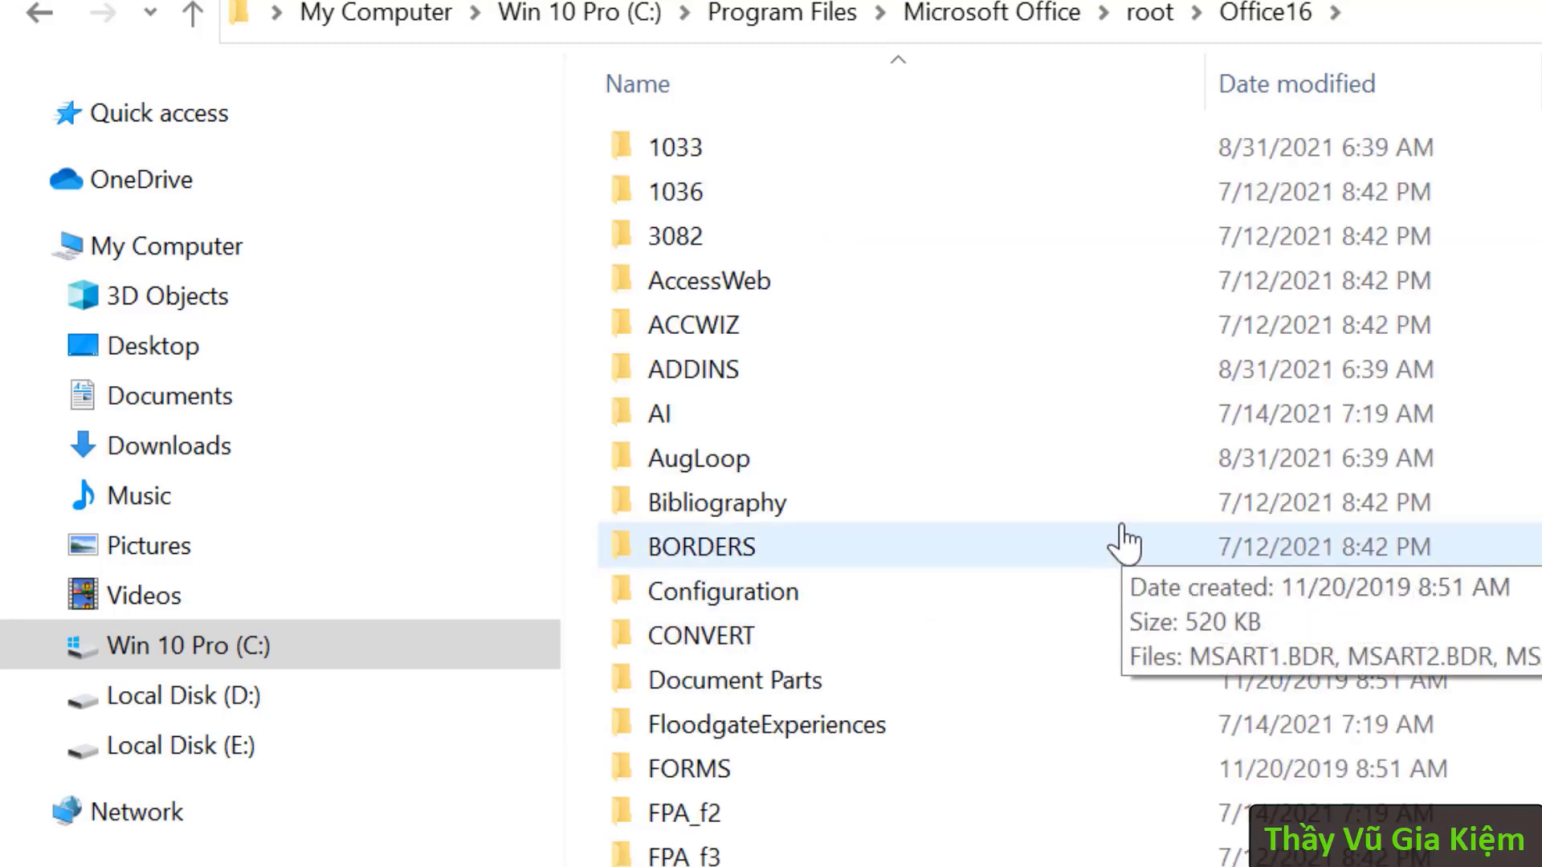
scroll(1125, 546, "down", 14)
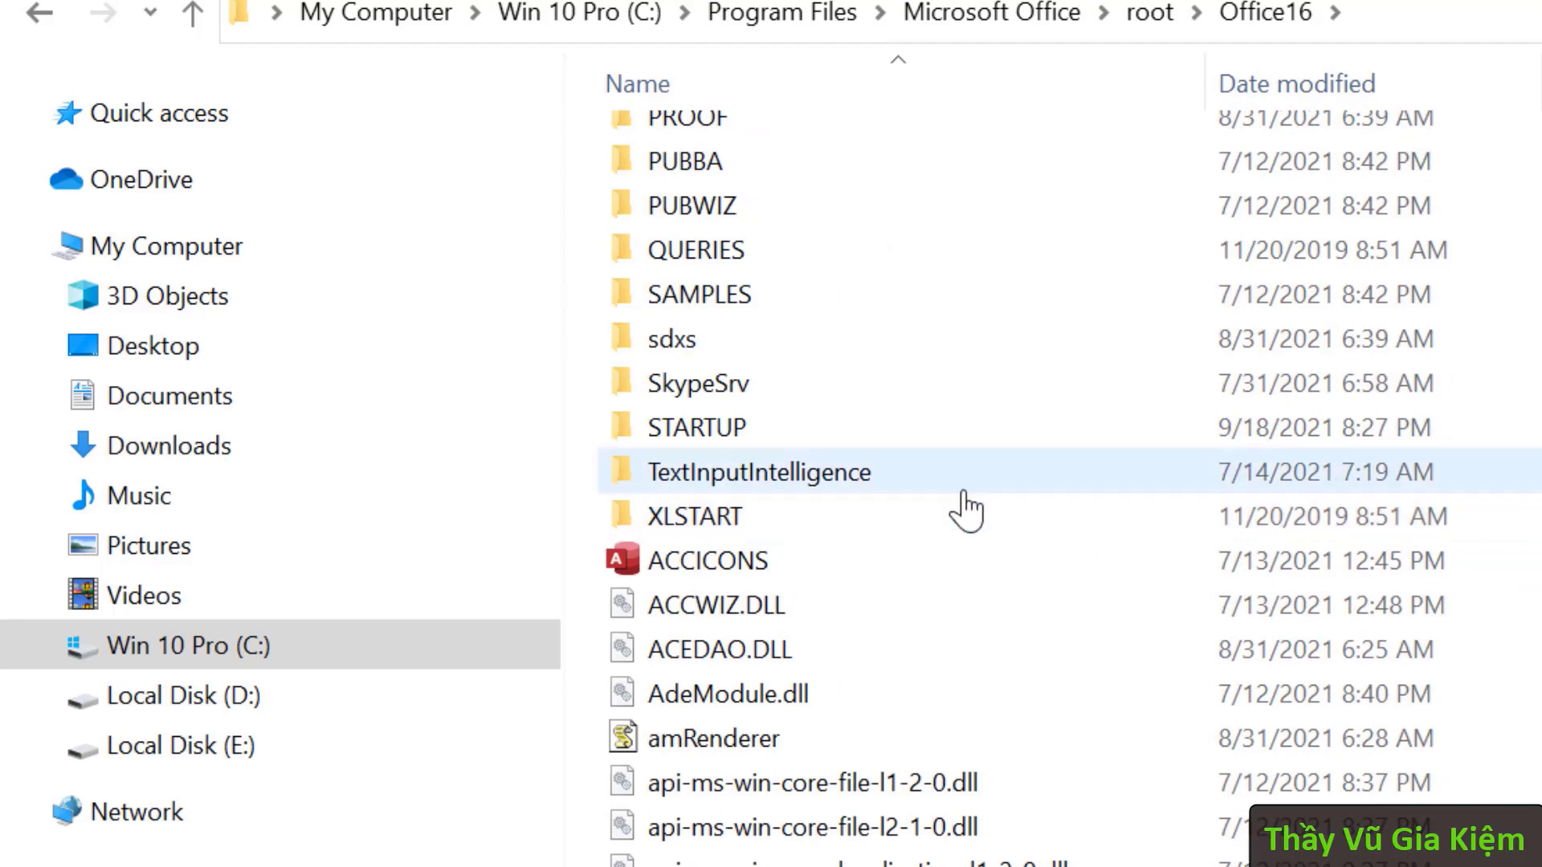
left_click(751, 432)
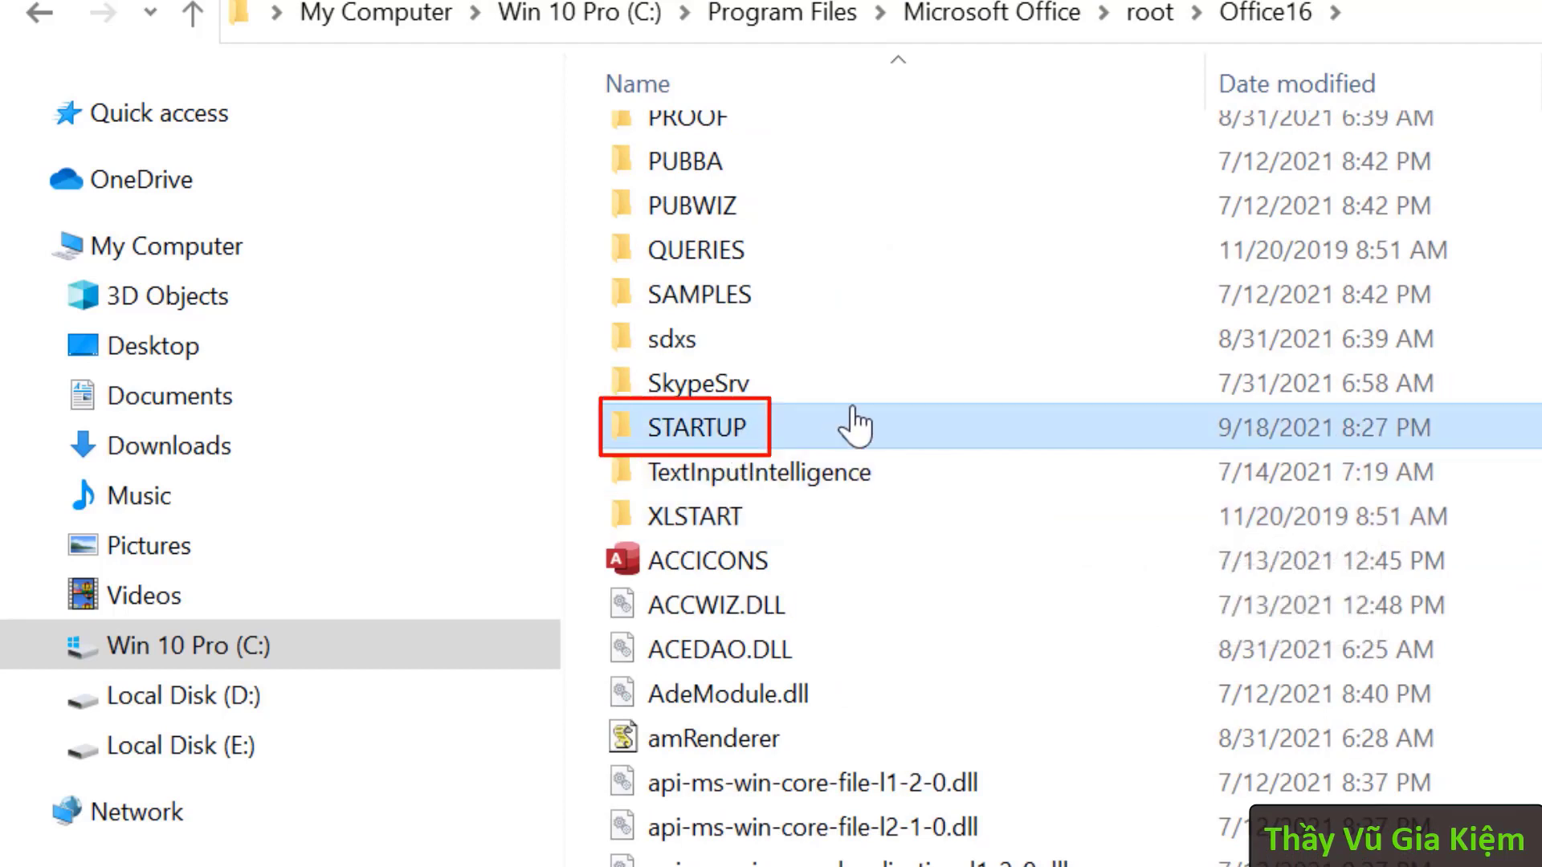
double_click(796, 423)
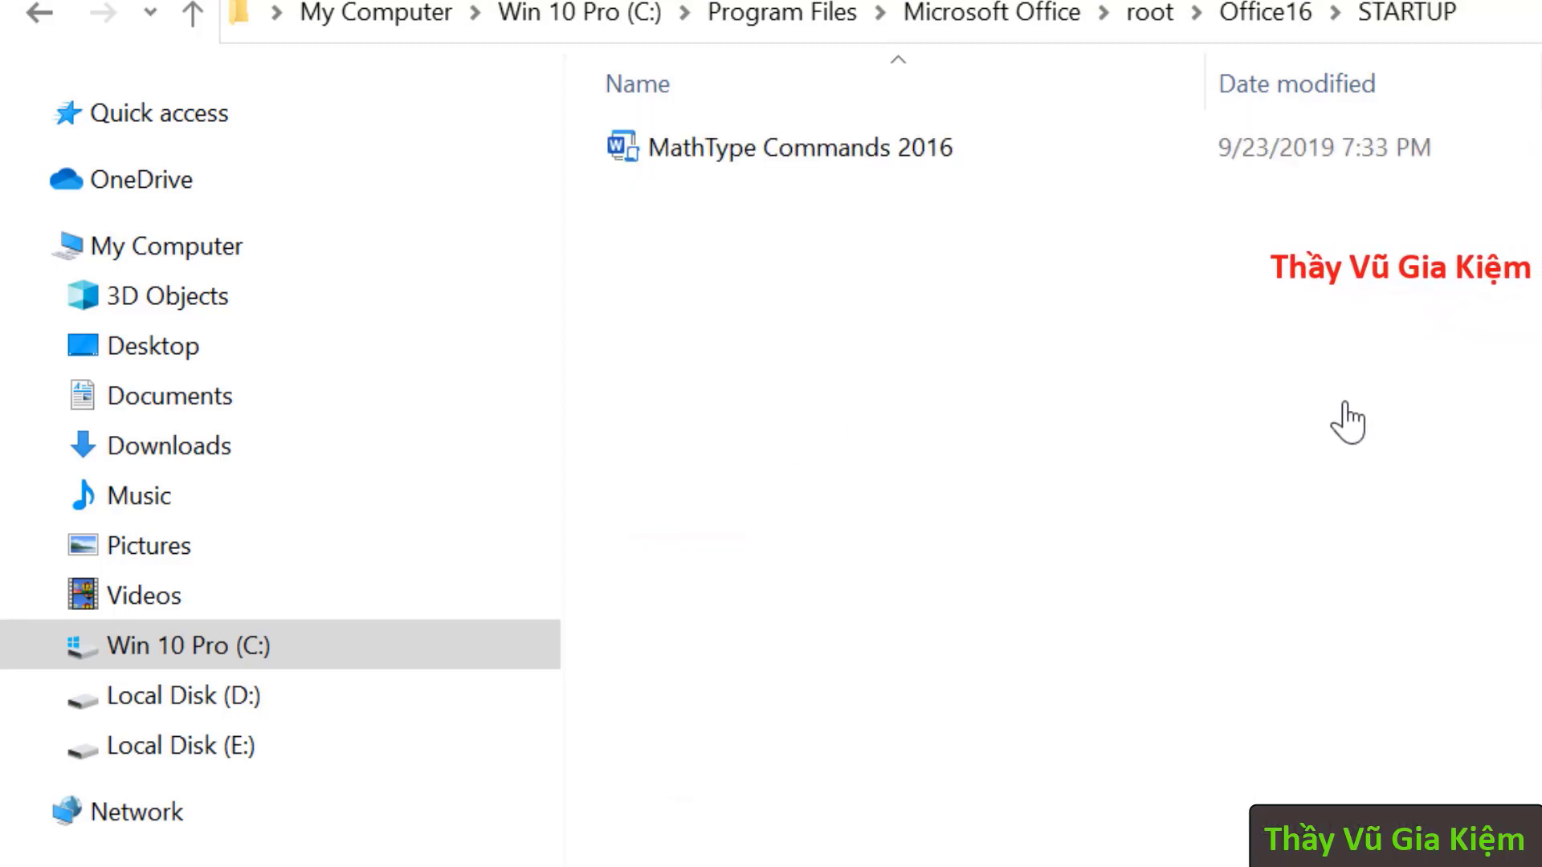
- Paste WordShow2.0 into STARTUP, approve the administrator permission prompt, and select the copied 72 KB file
right_click(1278, 383)
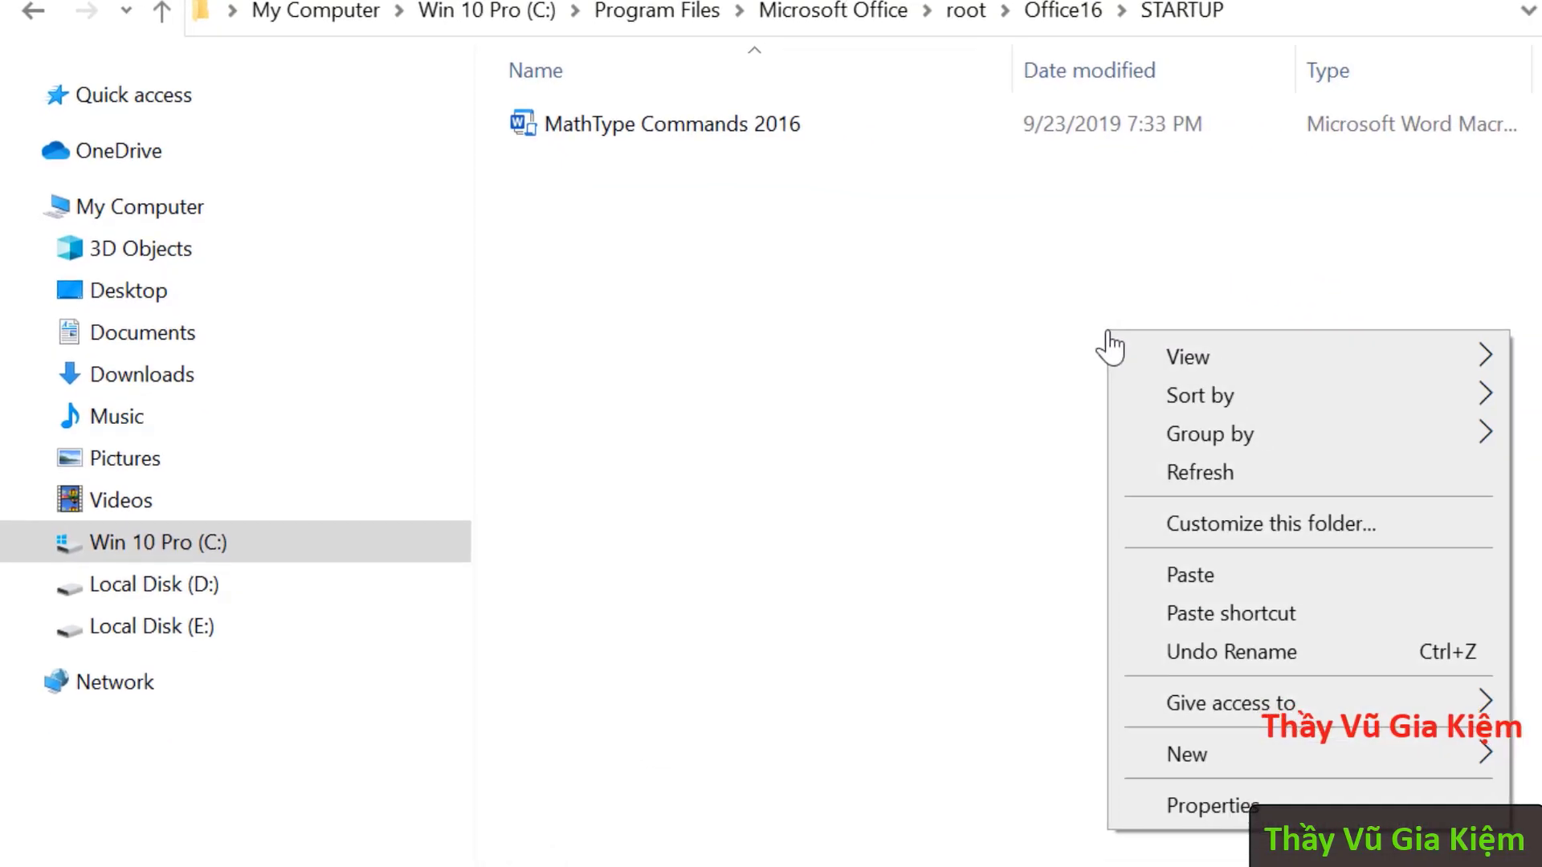
left_click(1255, 571)
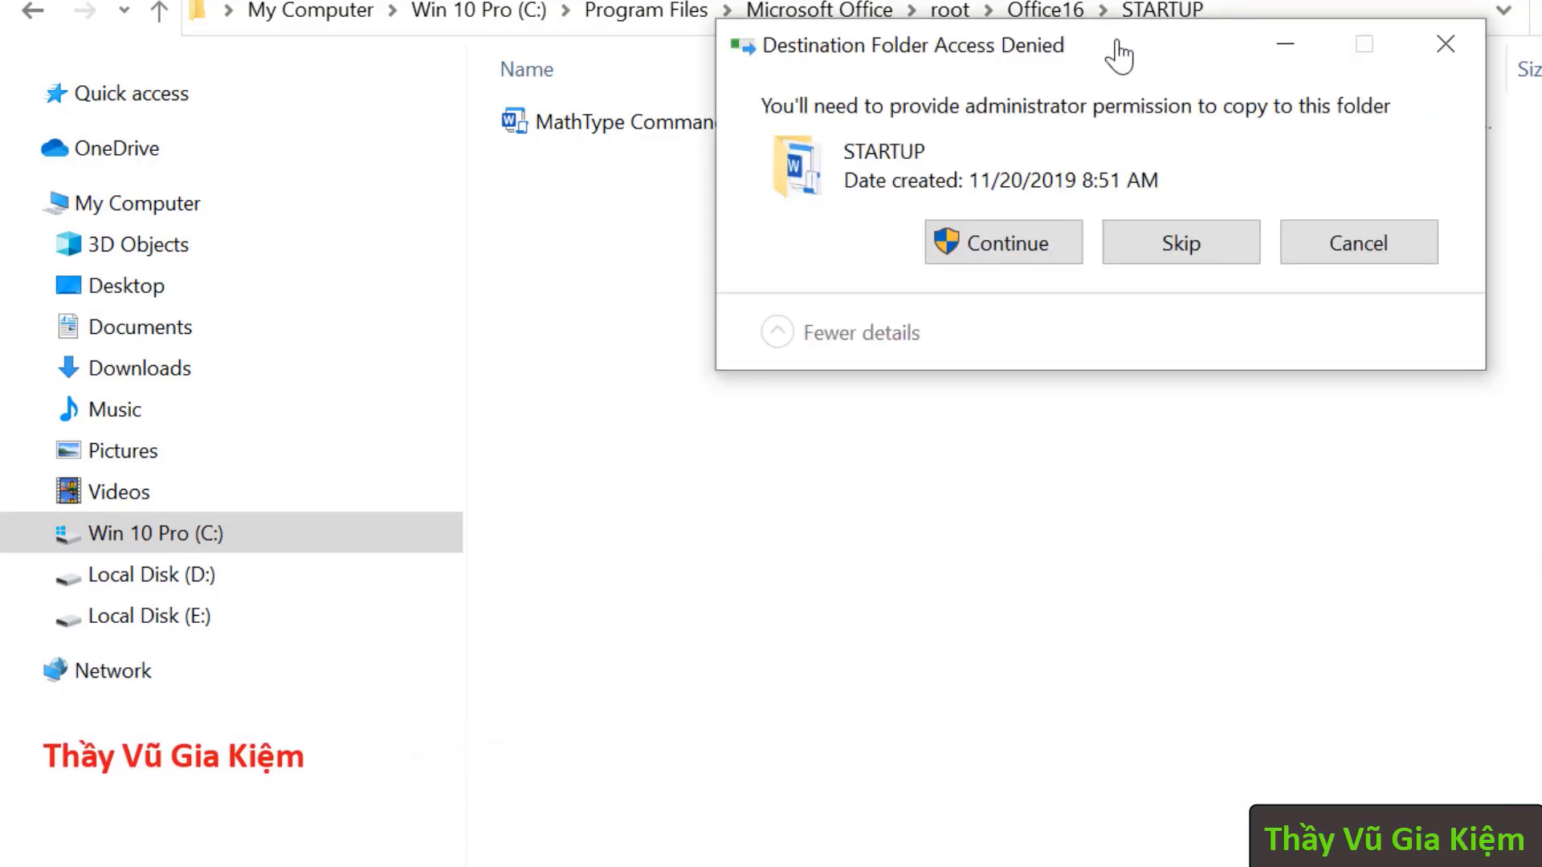
left_click_drag(1111, 49, 1131, 234)
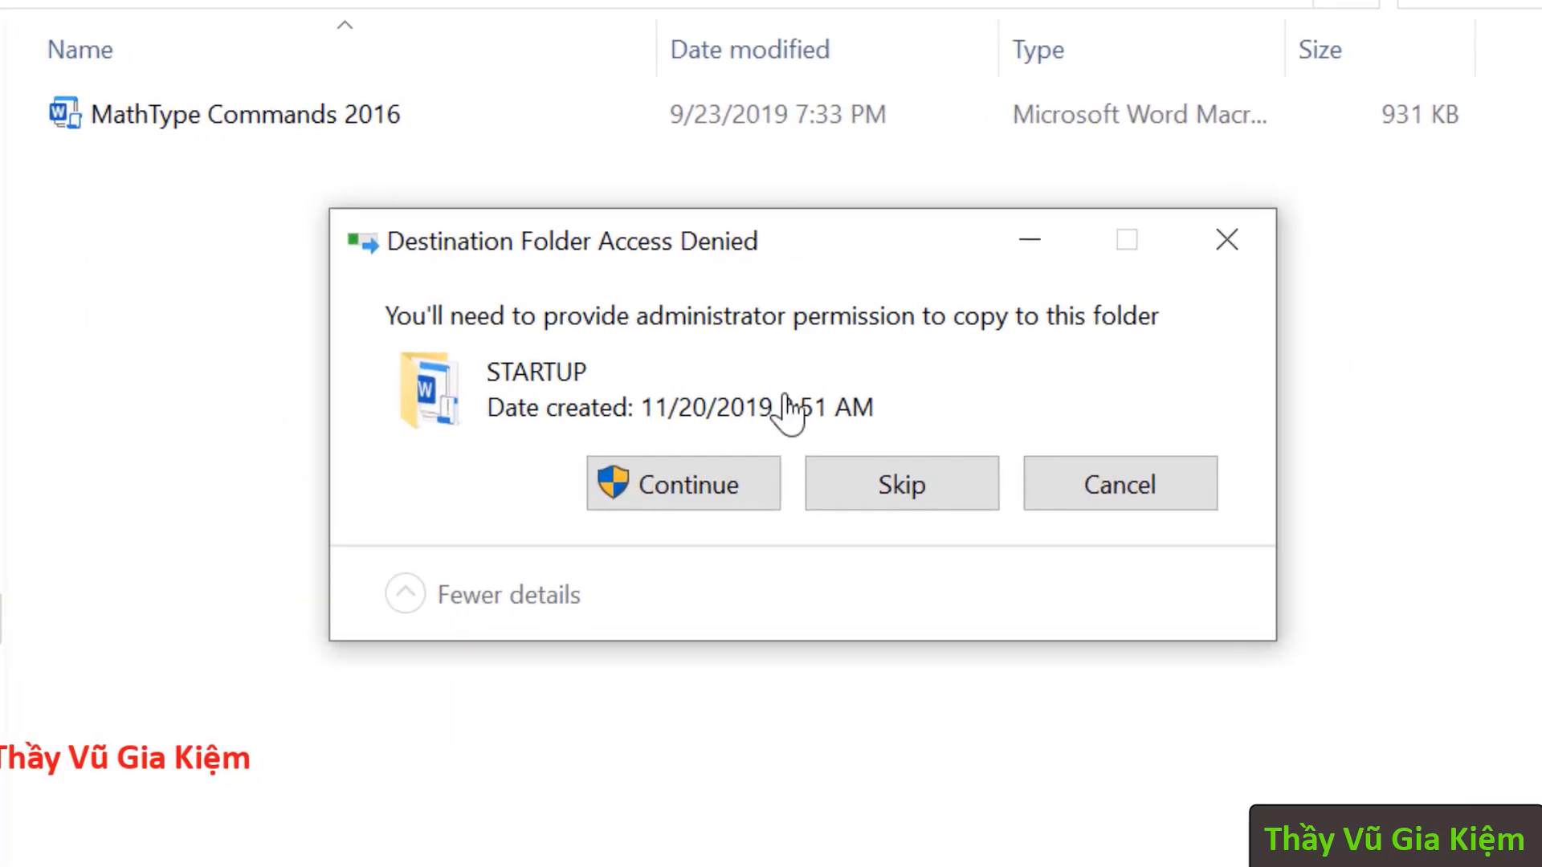
left_click(756, 502)
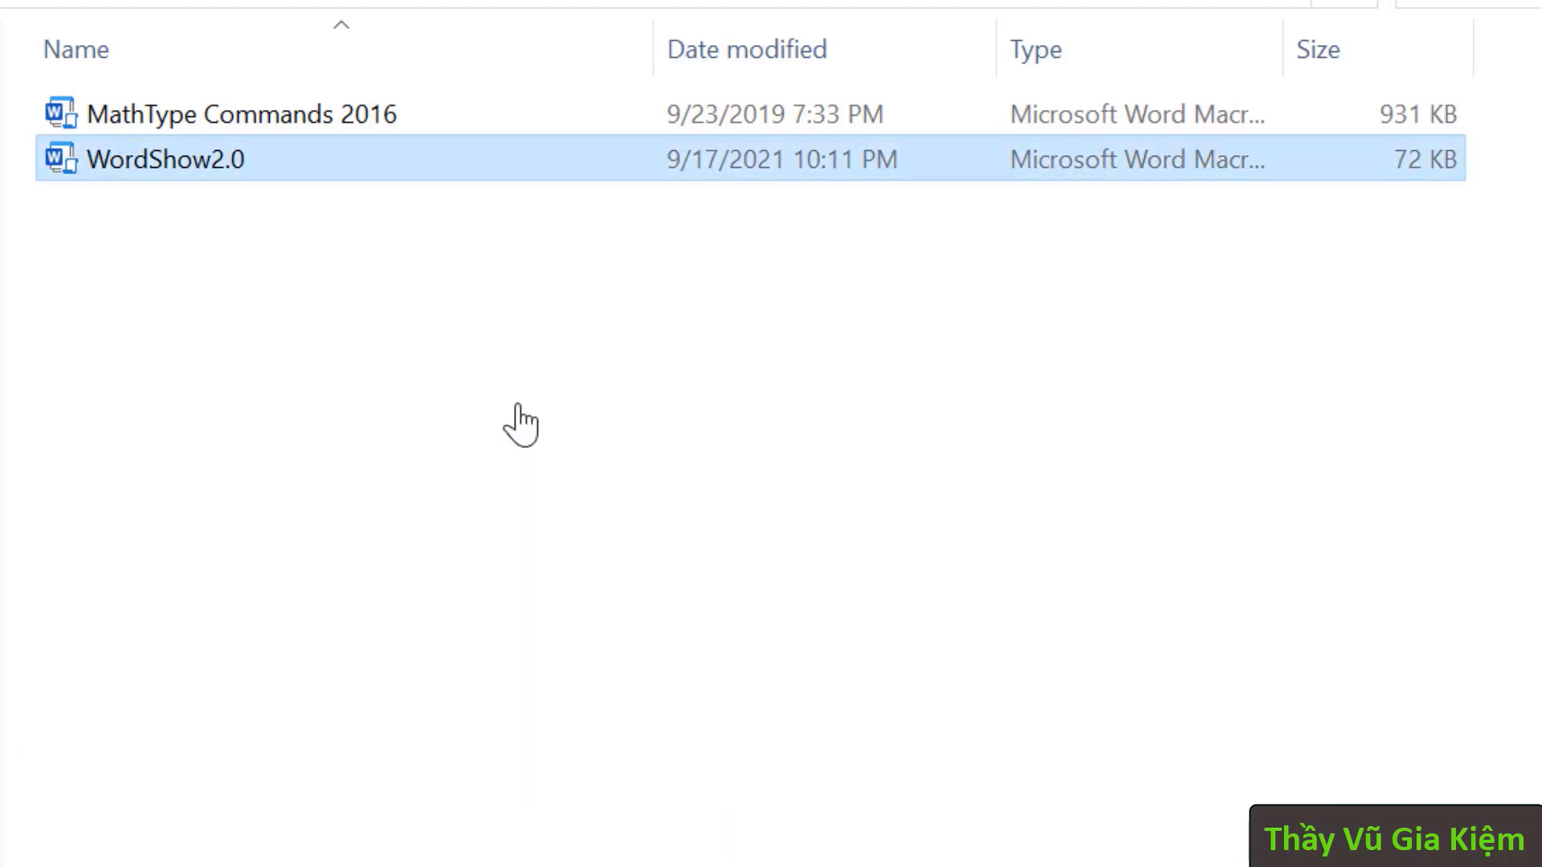
left_click(520, 425)
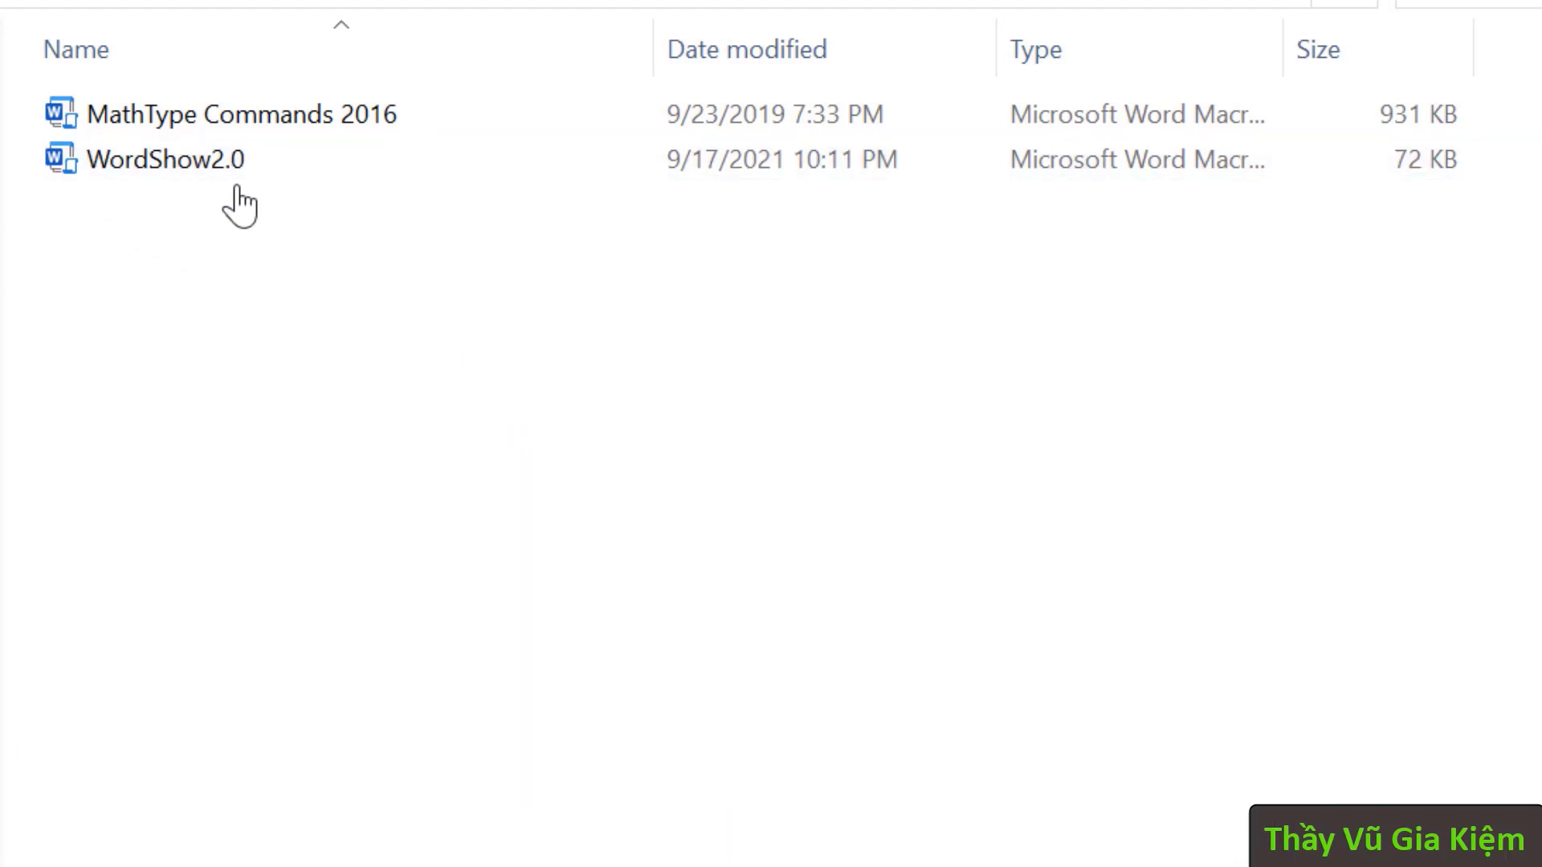
left_click(215, 168)
left_click(506, 291)
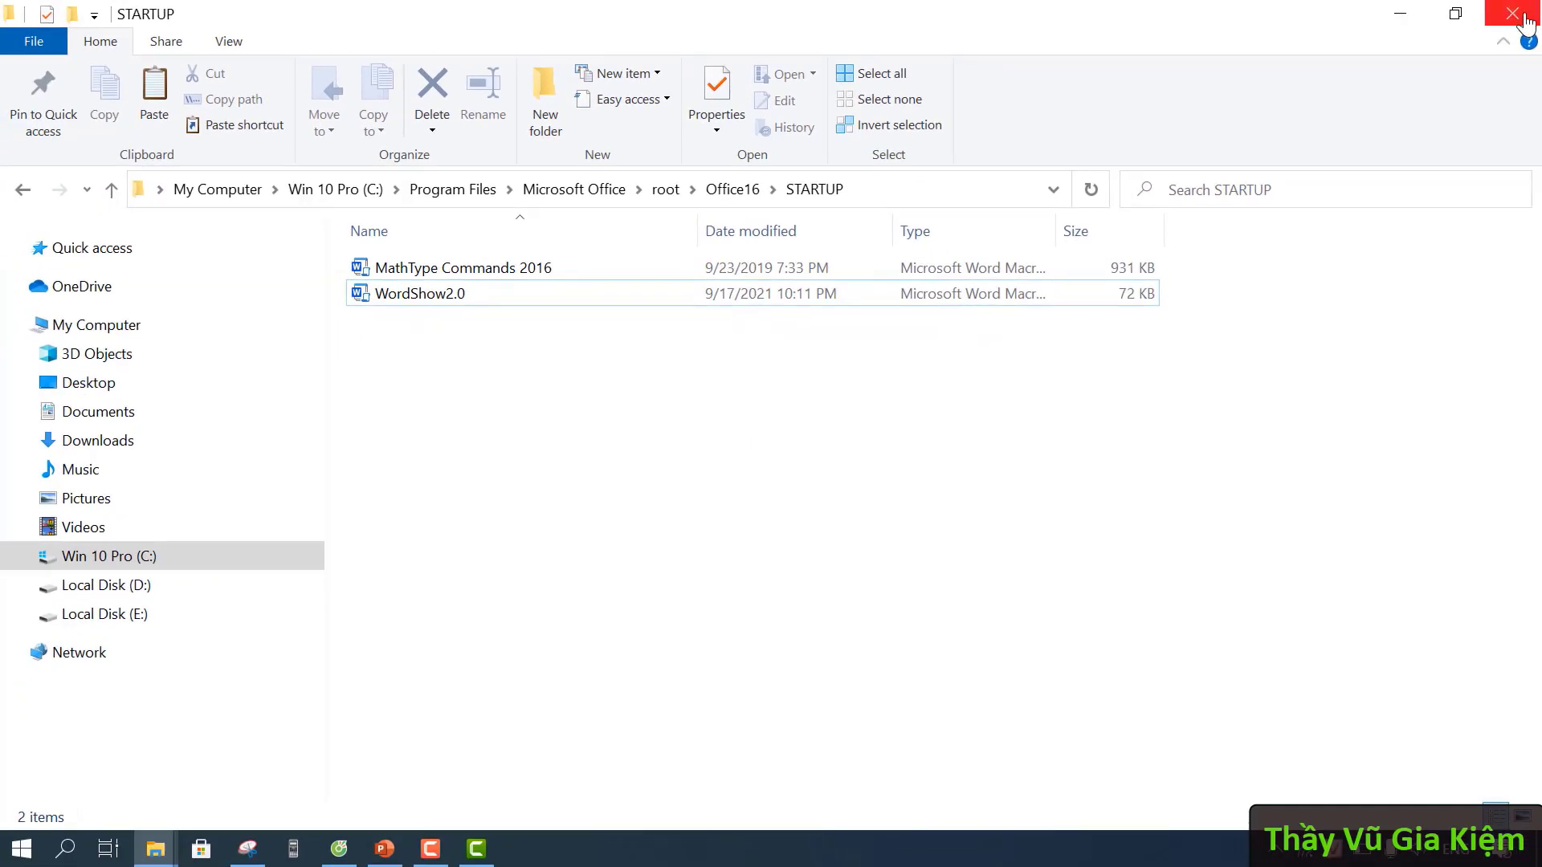
- Close STARTUP and open 'SỬA BÀI TẬP HÌNH 9 (CHƯƠNG I)' from the WShow folder
left_click(1520, 16)
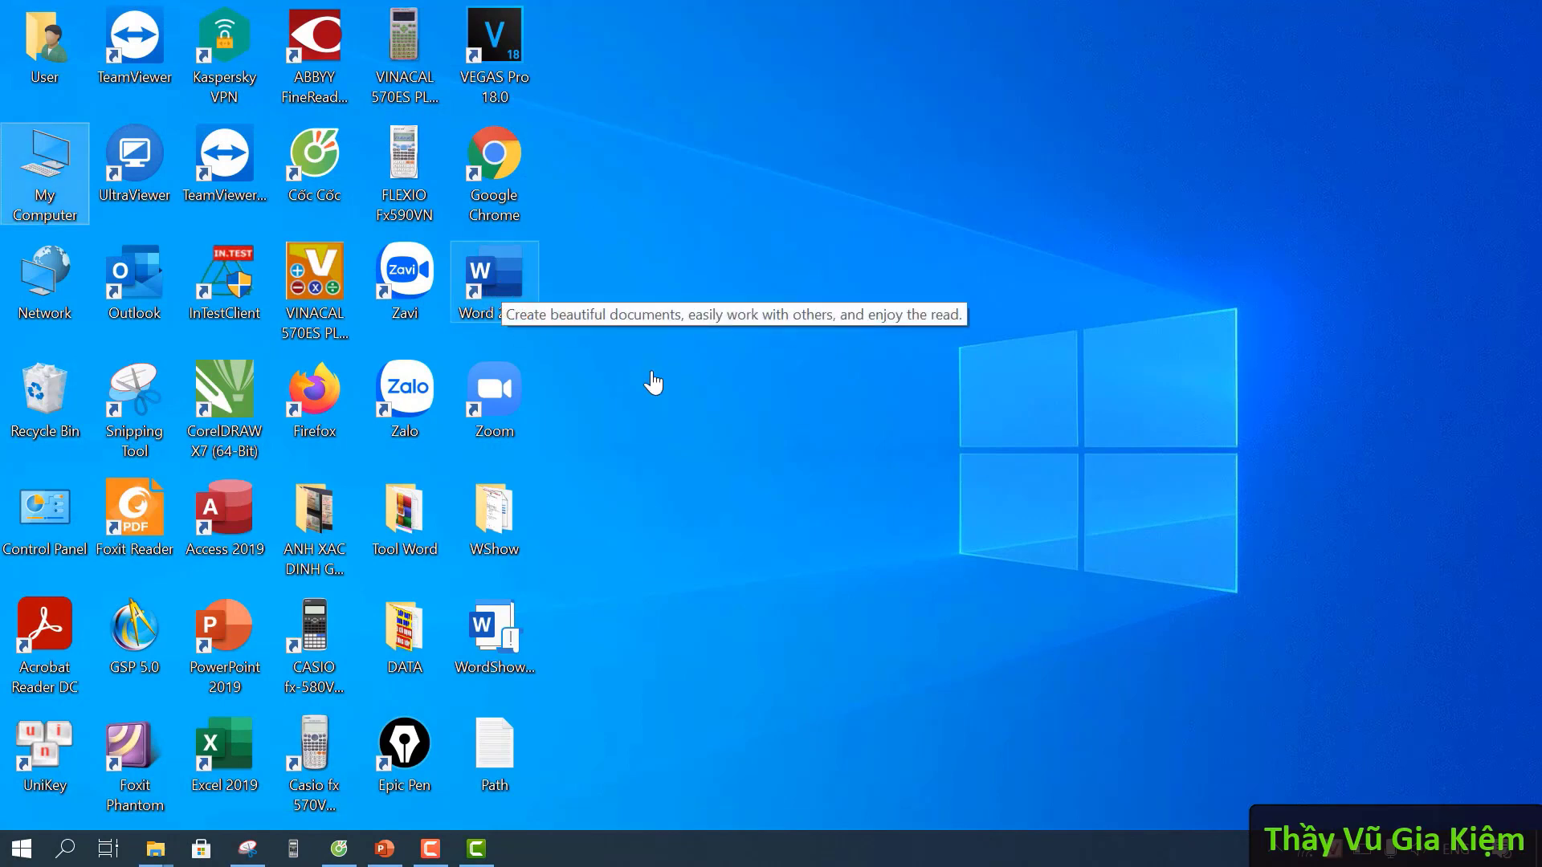
left_click(732, 438)
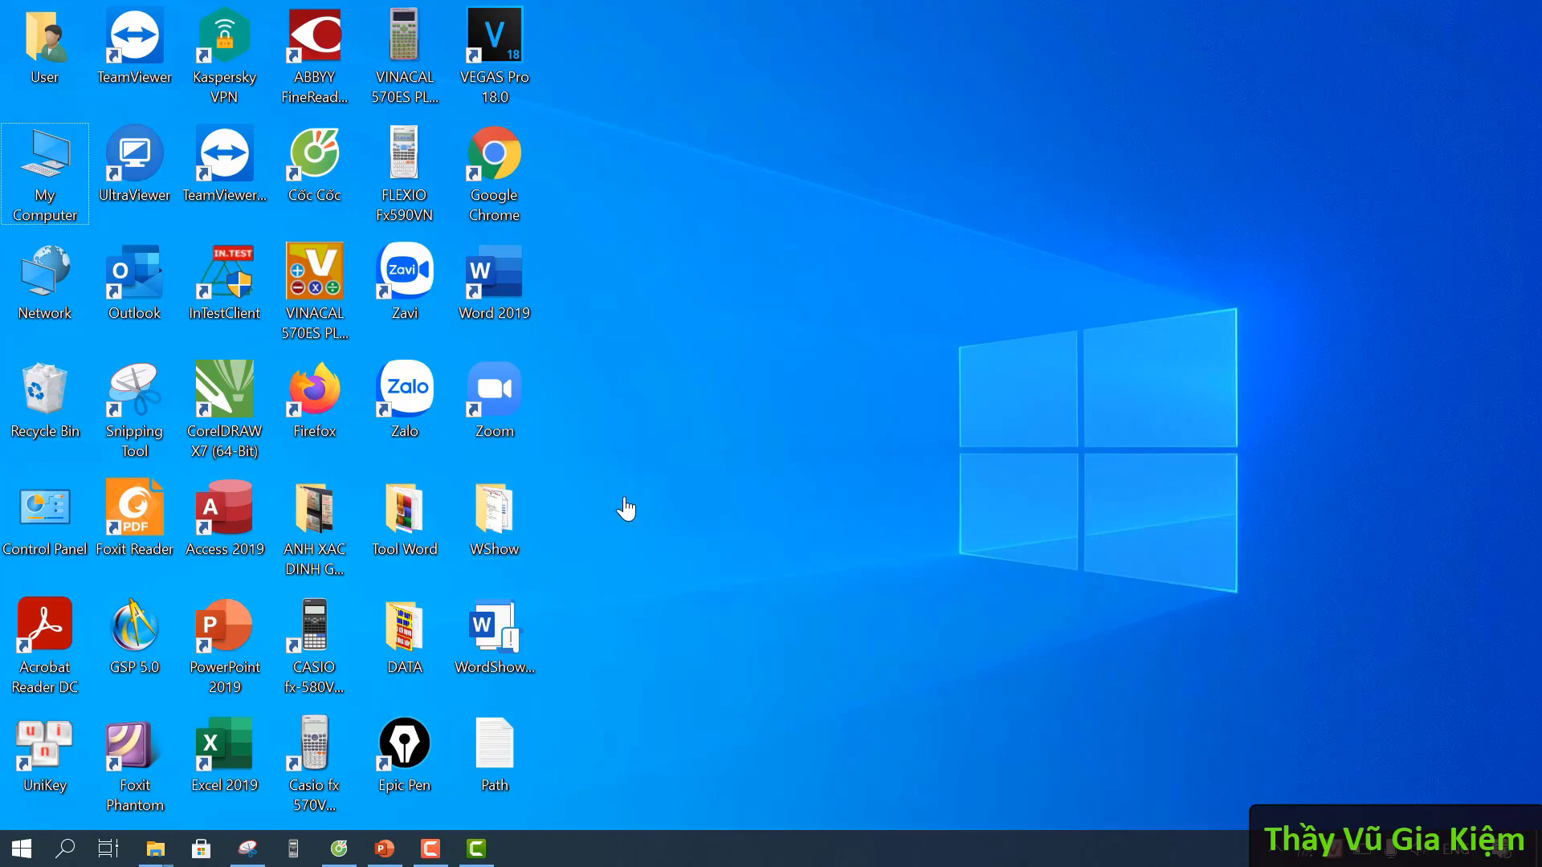
double_click(500, 515)
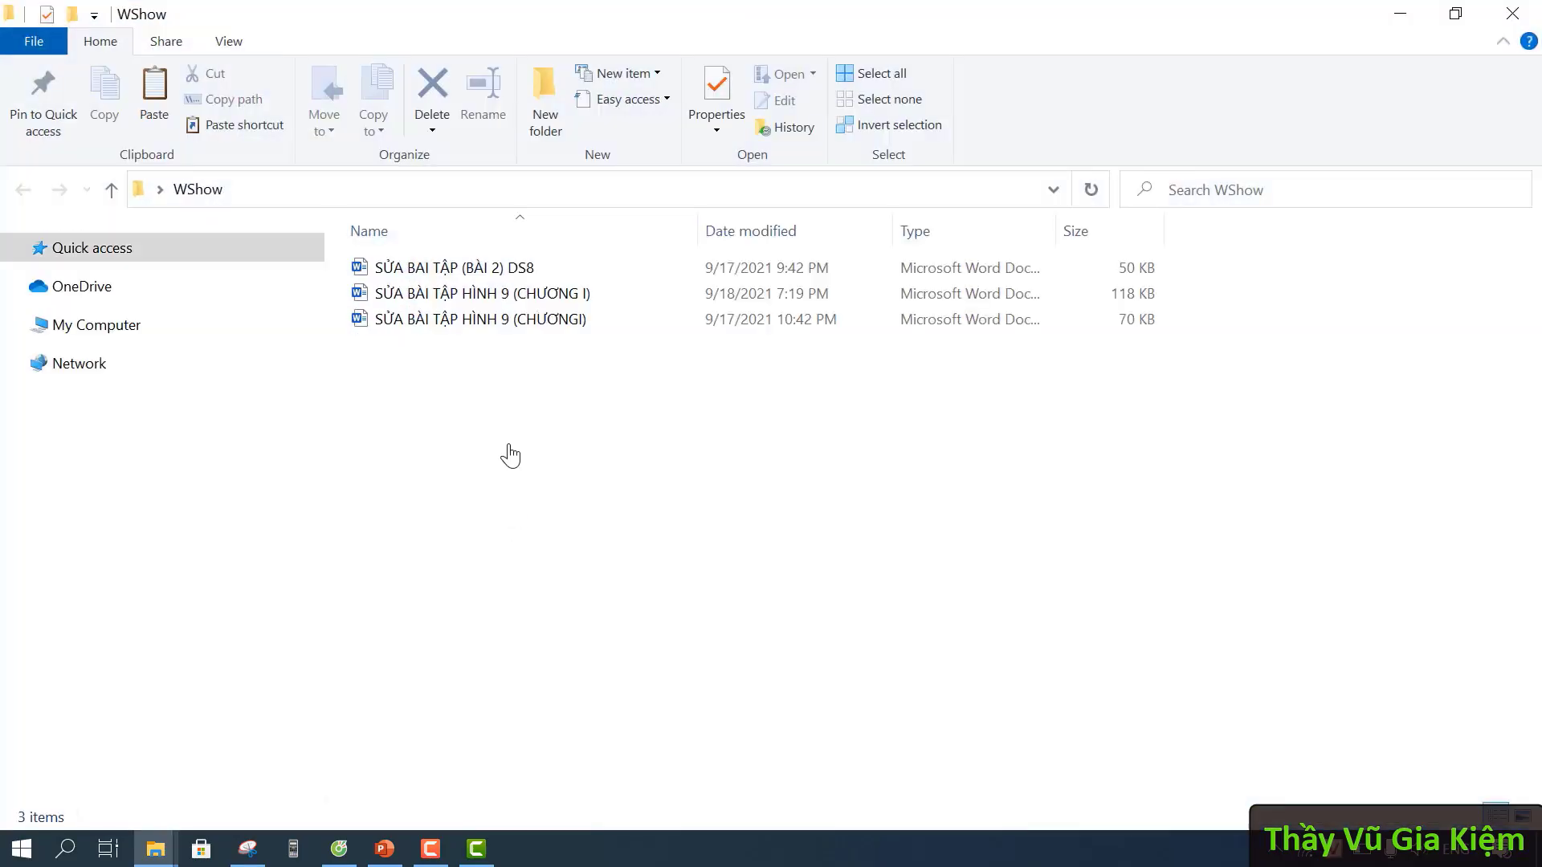
double_click(543, 301)
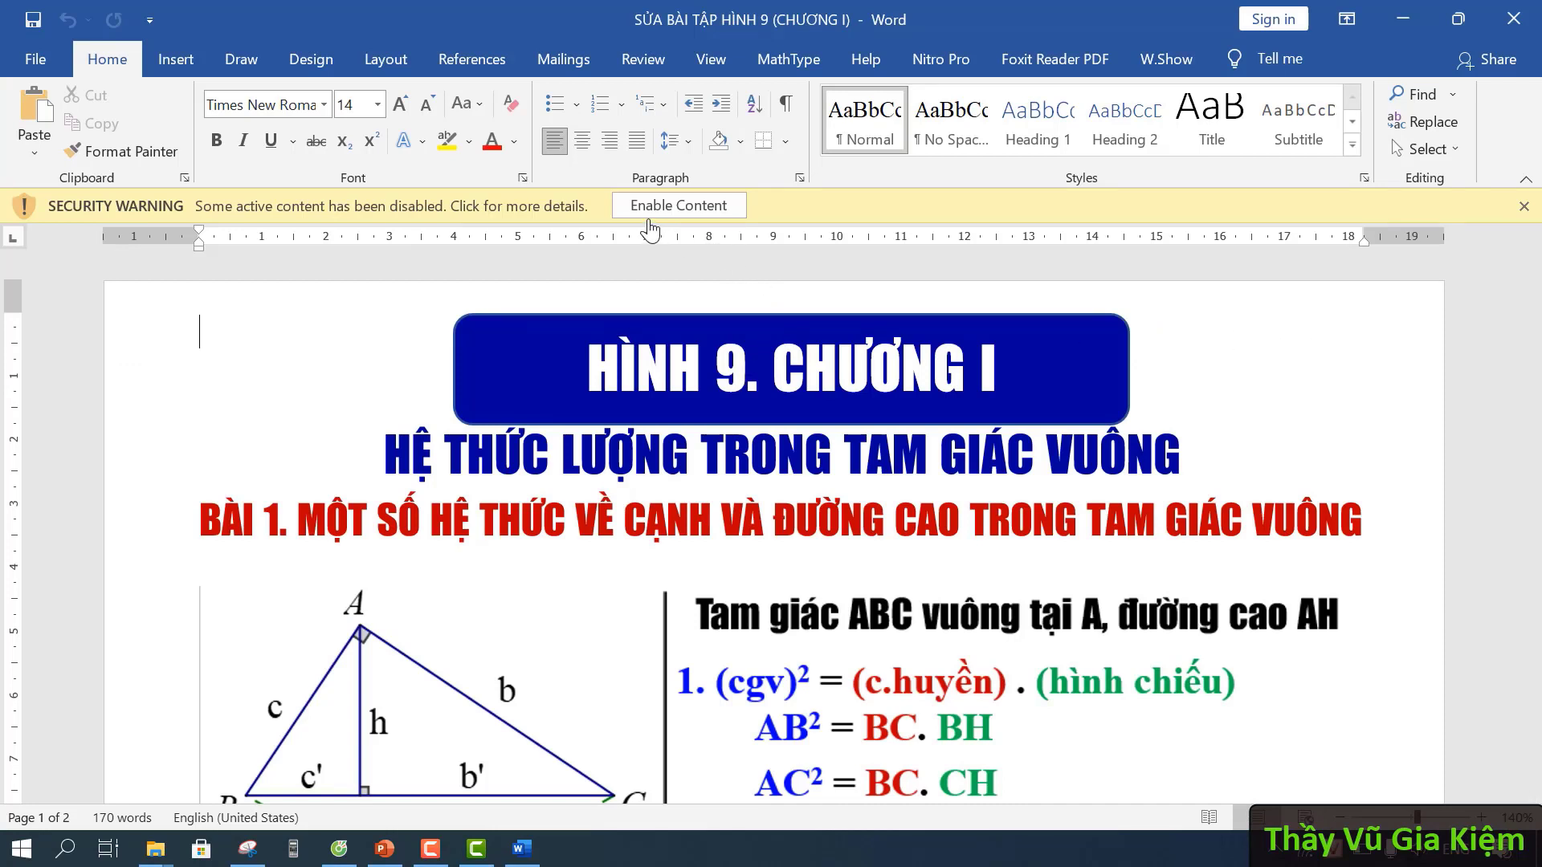
- Enable the HÌNH 9 document's macros and check the W.Show ribbon tab
left_click(735, 213)
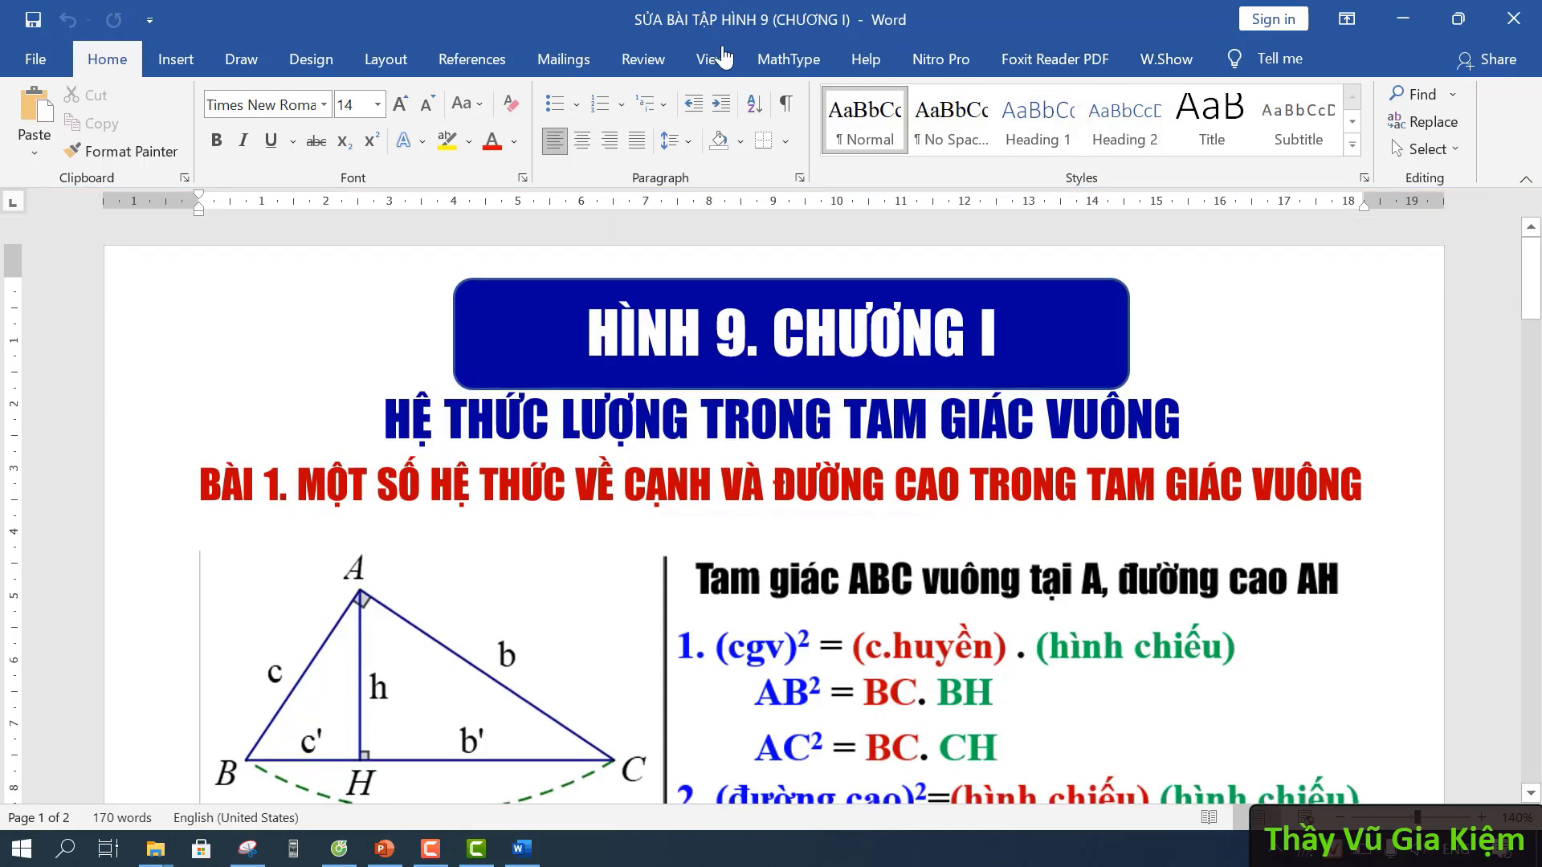
left_click(1166, 59)
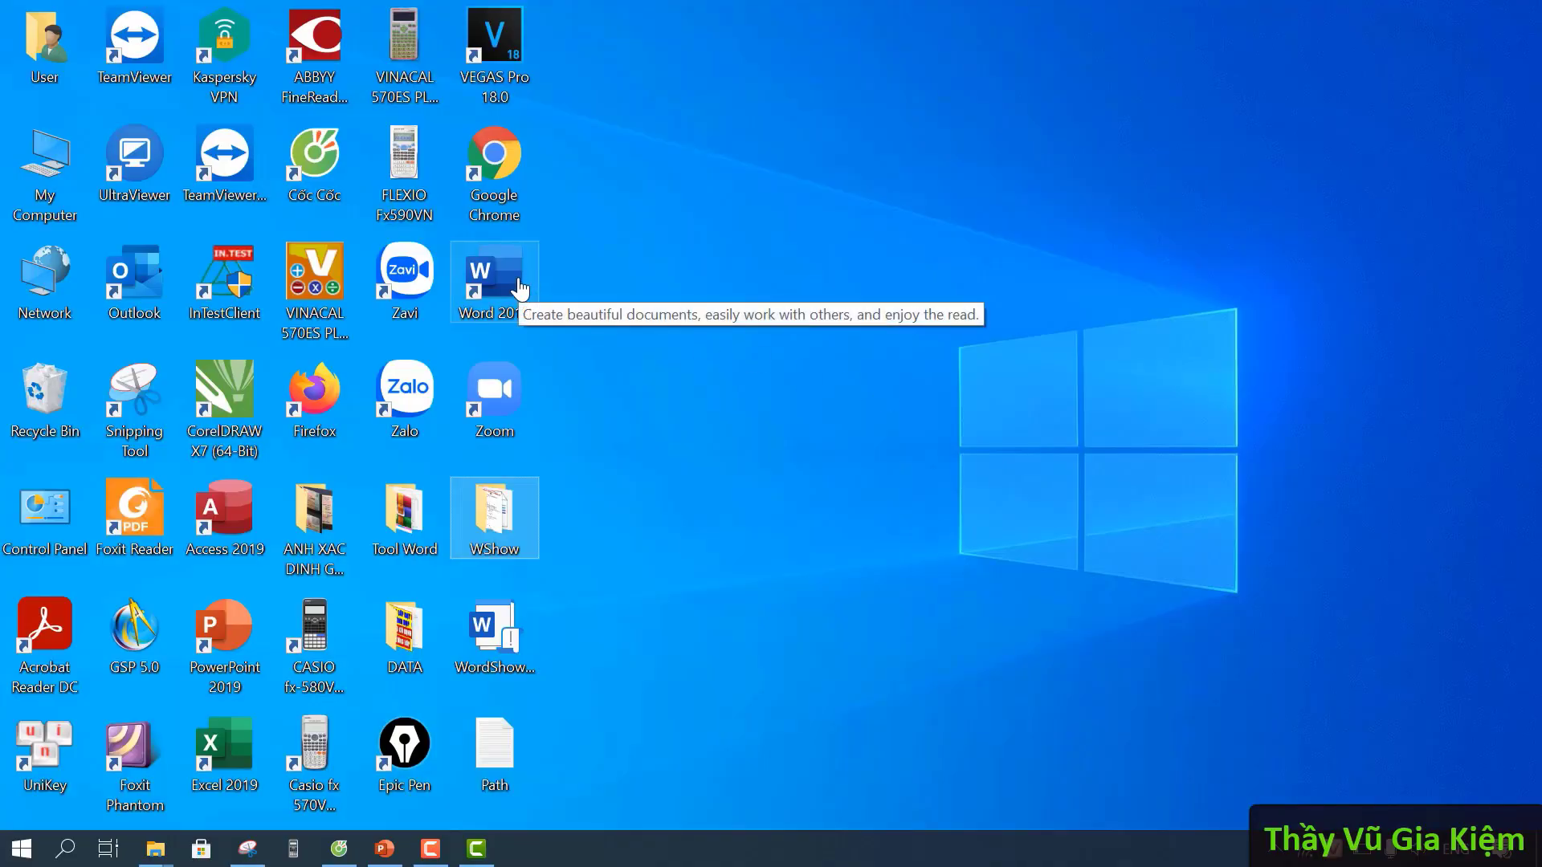
- Launch Word 2019, create blank Document1, enable content and view the W.Show tab
double_click(516, 287)
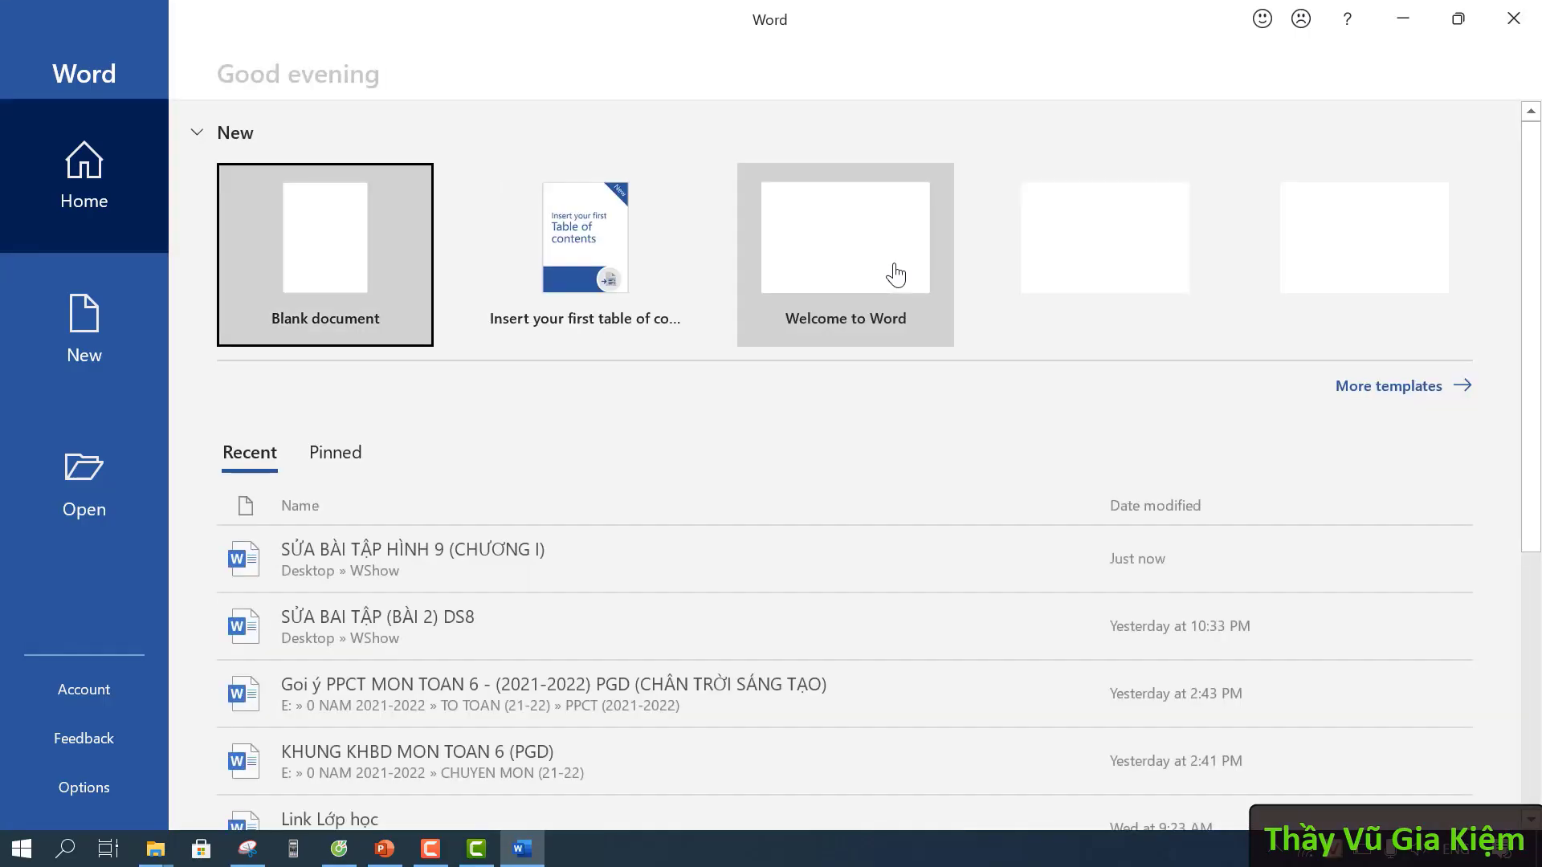
left_click(348, 255)
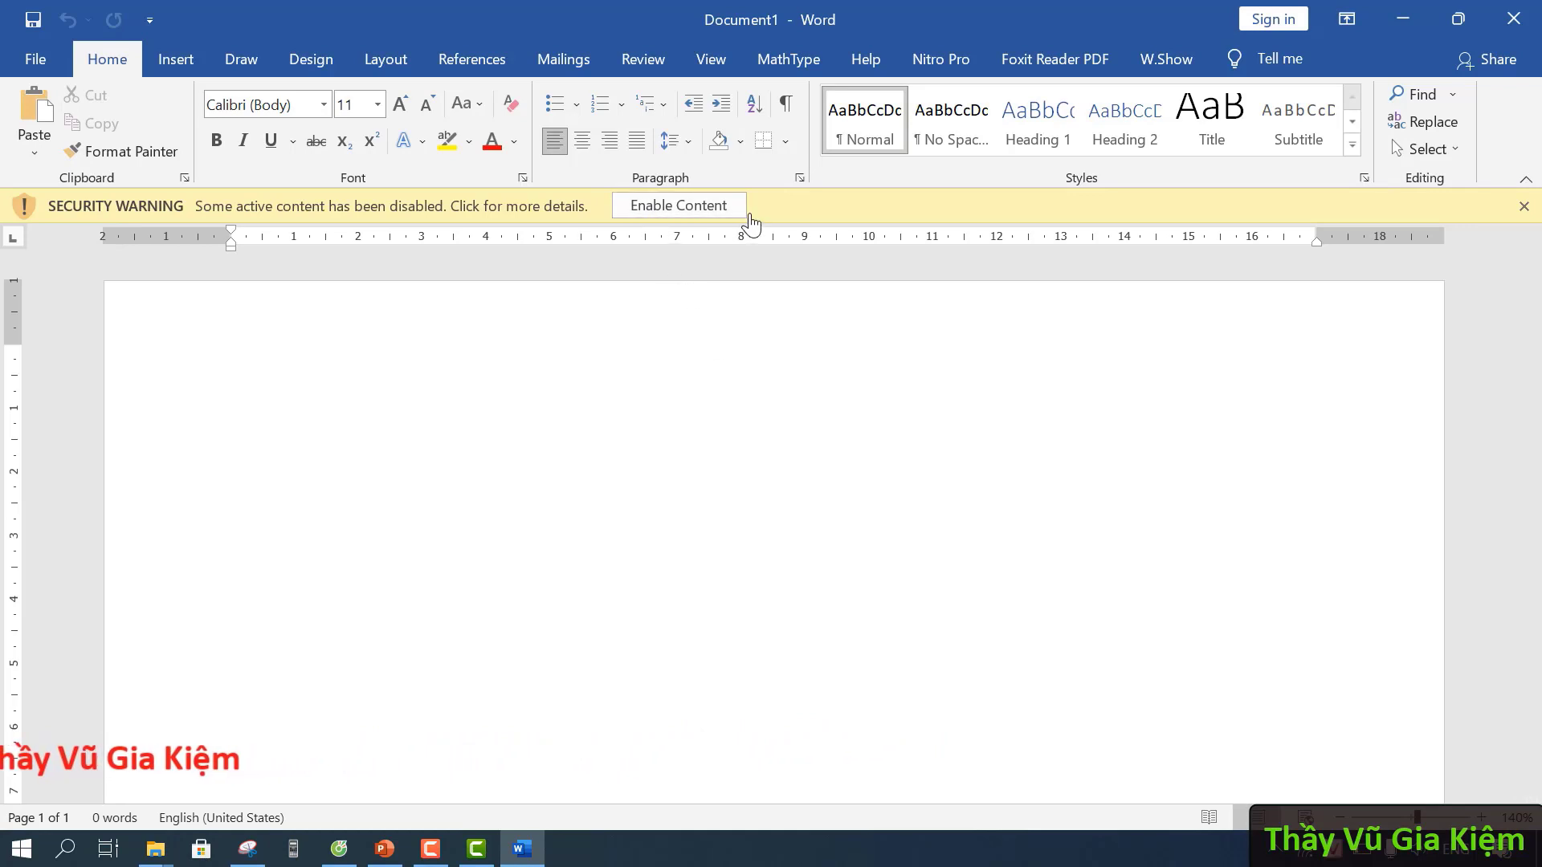
left_click(735, 210)
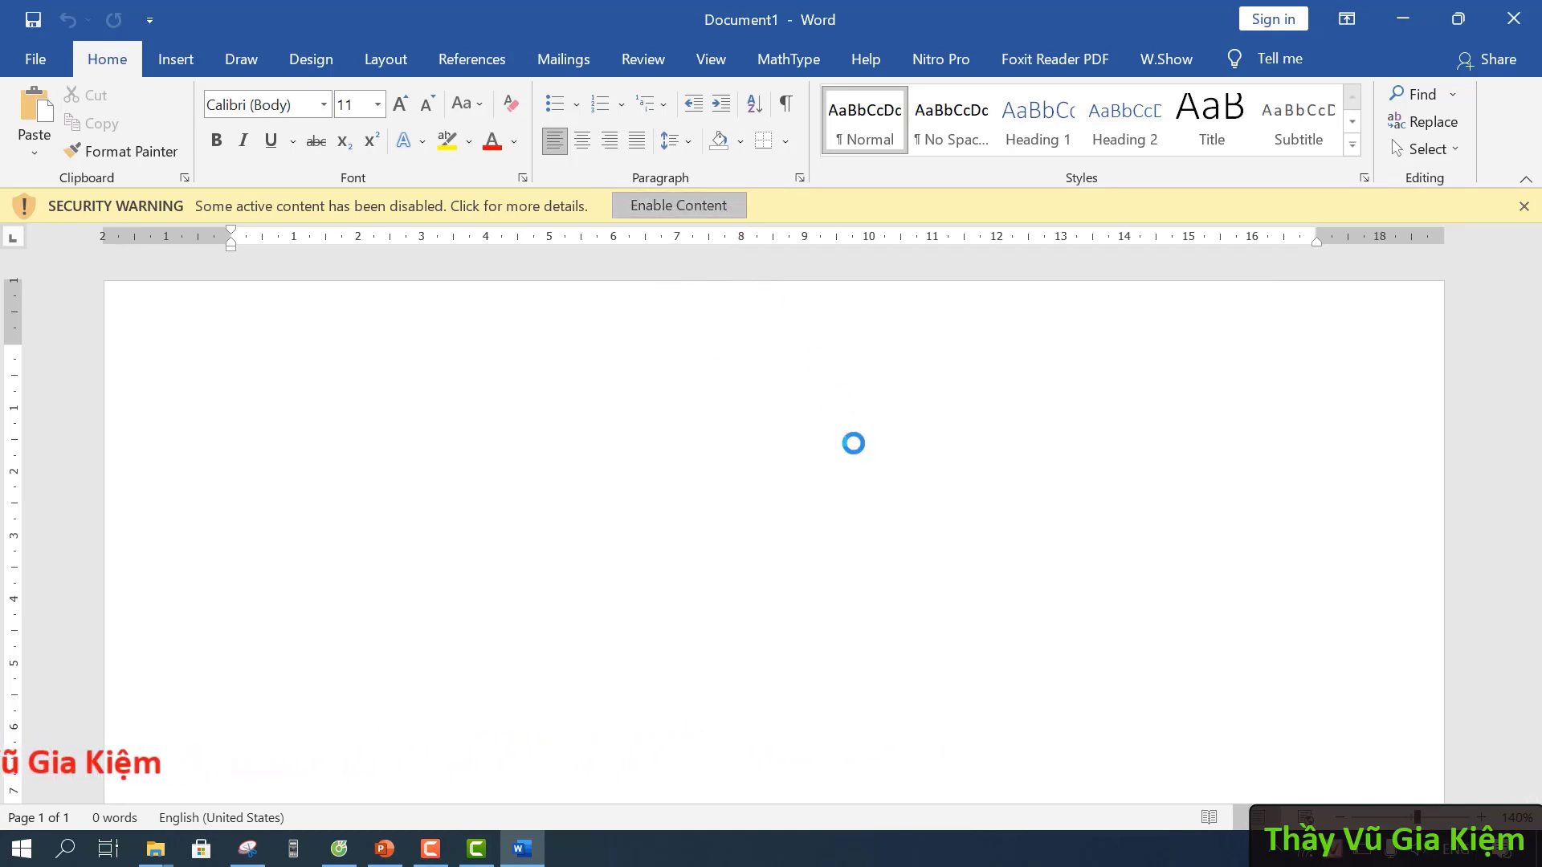
left_click(1178, 63)
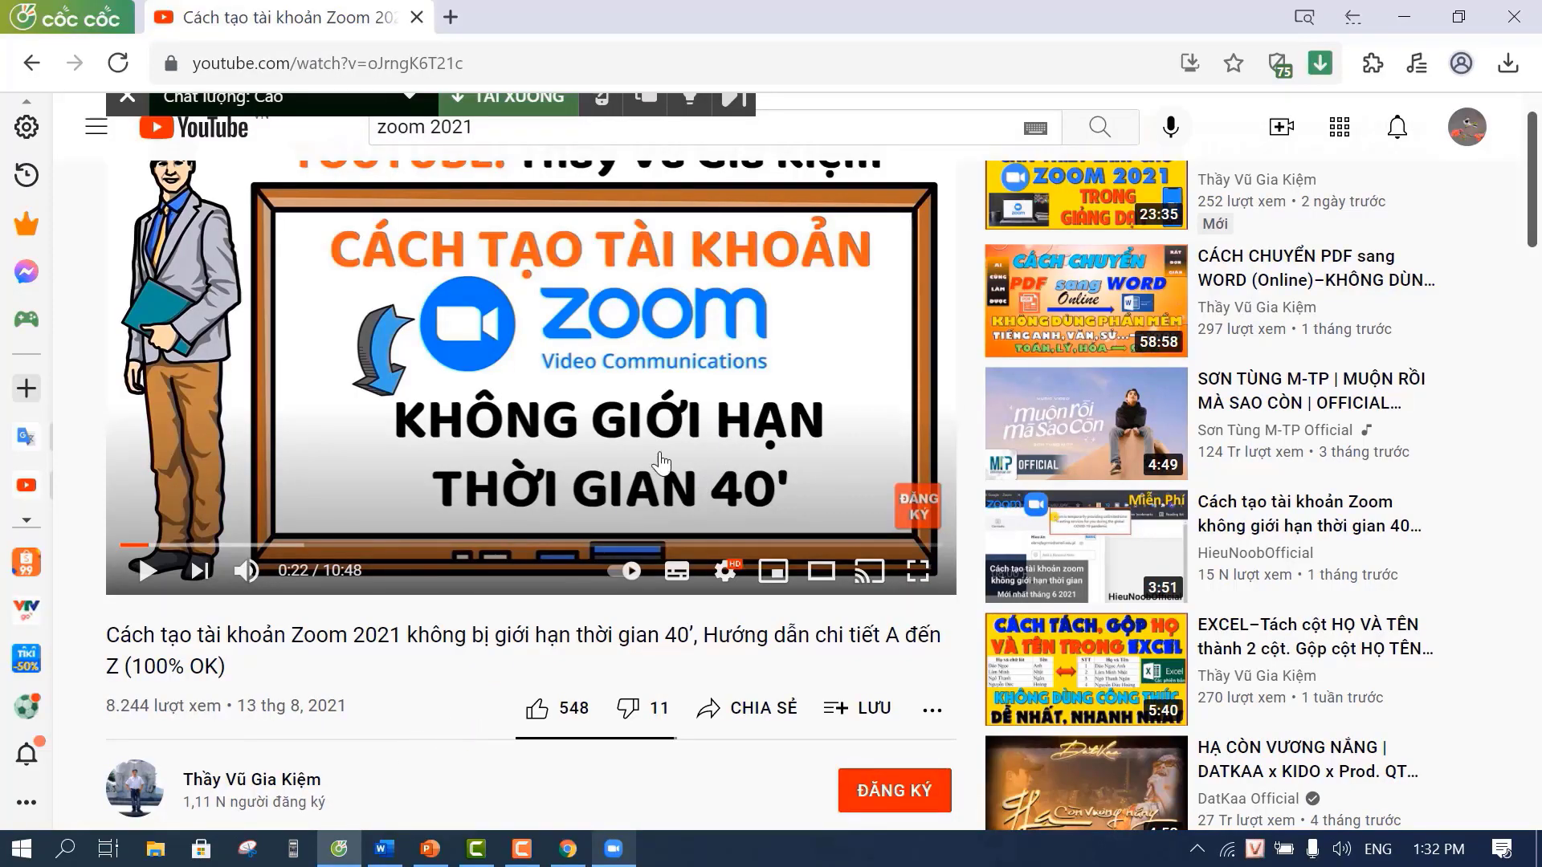
- Like the Zoom-account video, subscribe to its channel and enable all notifications
left_click(538, 710)
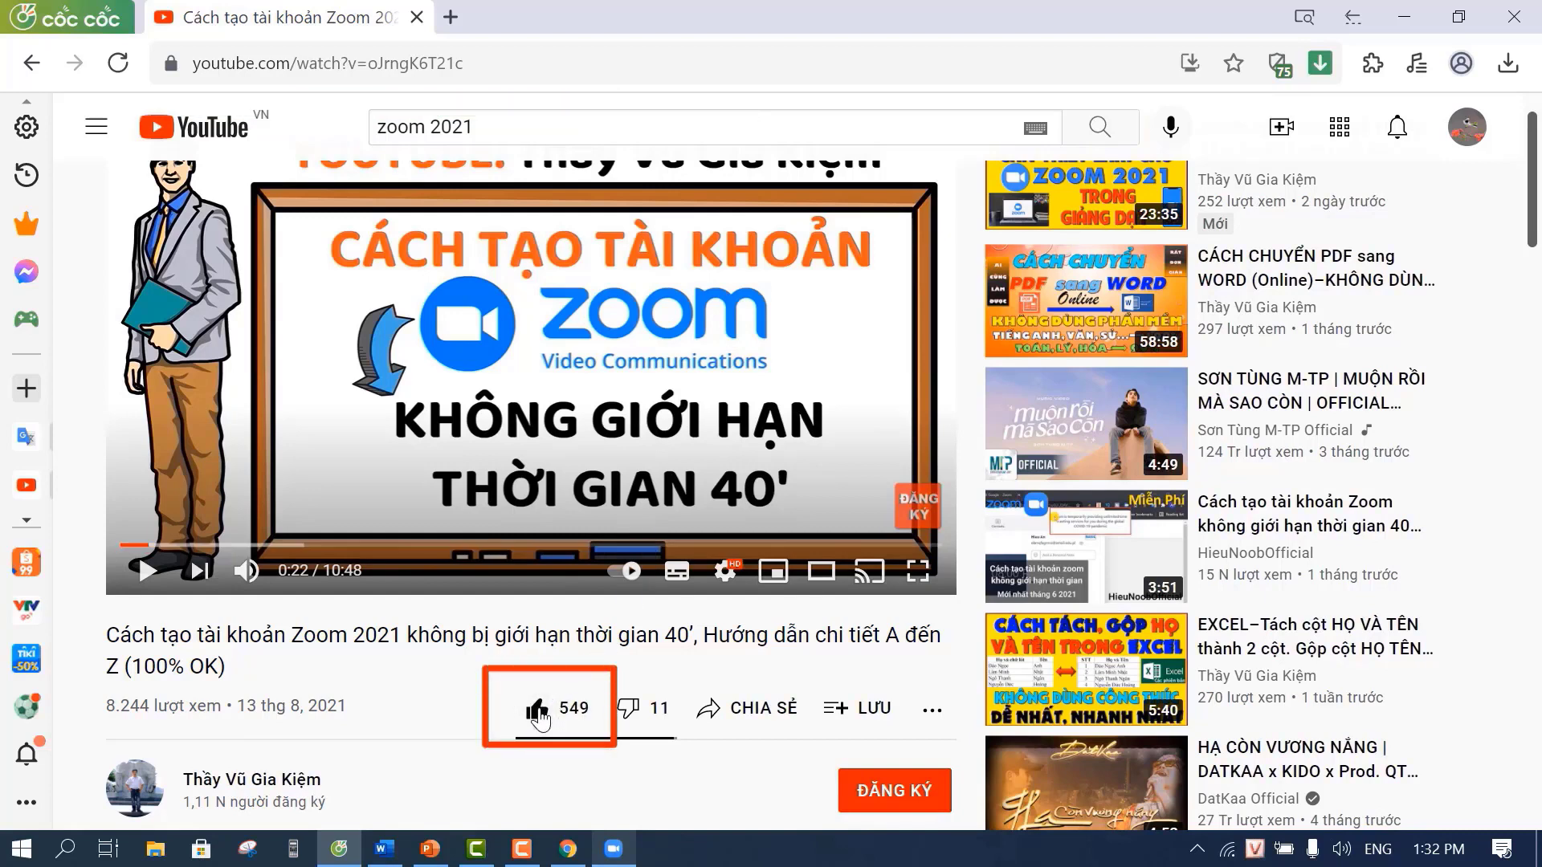
left_click(923, 803)
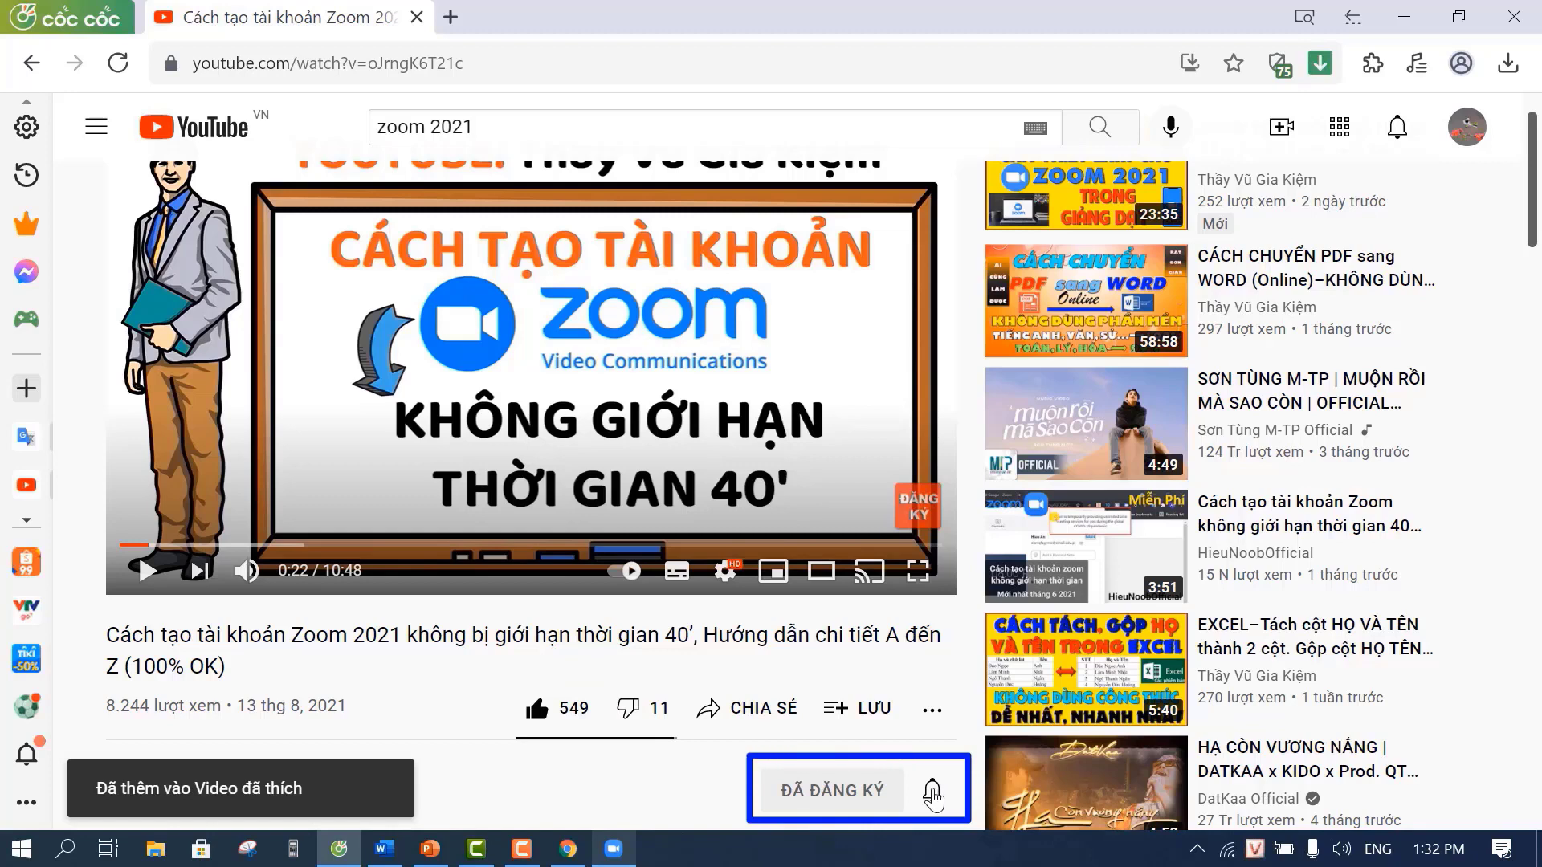
left_click(952, 774)
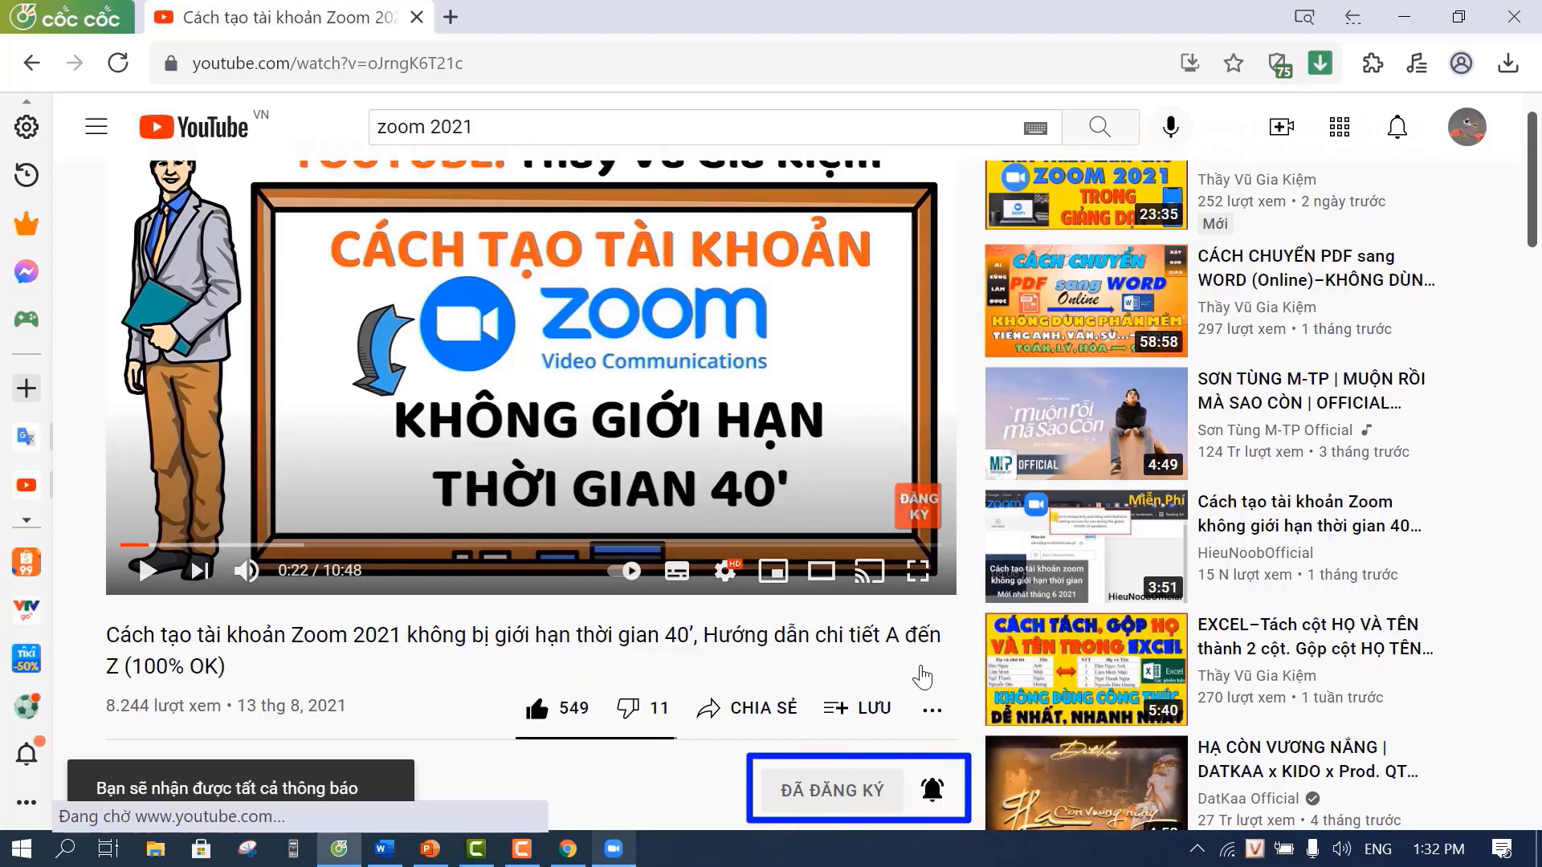